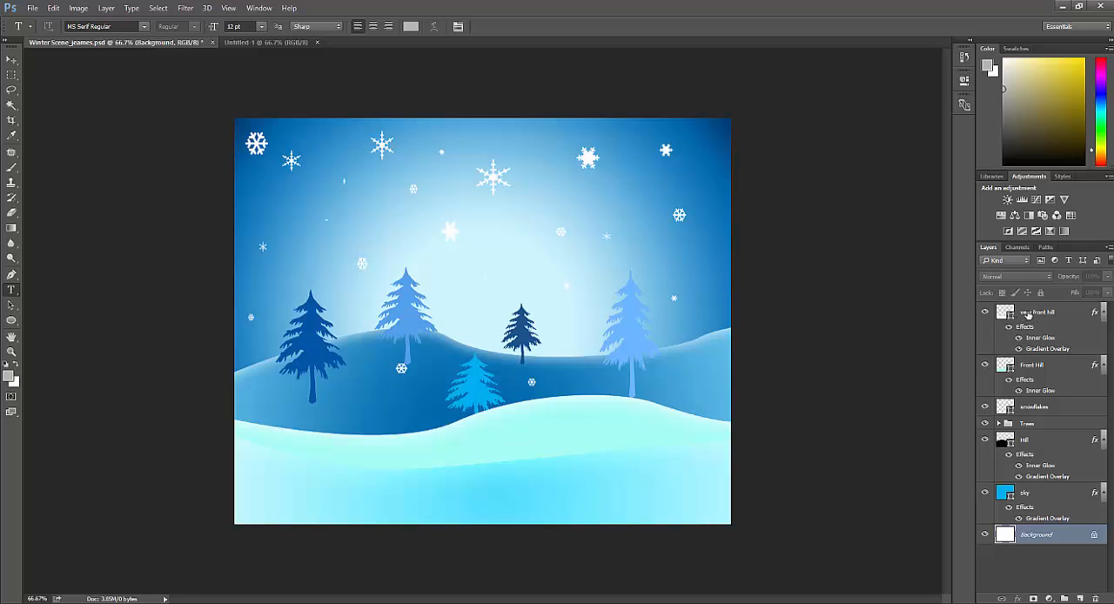
Step: Collect all layers from very front hill down to sky, leaving out the Background, into a new layer group
click(1028, 317)
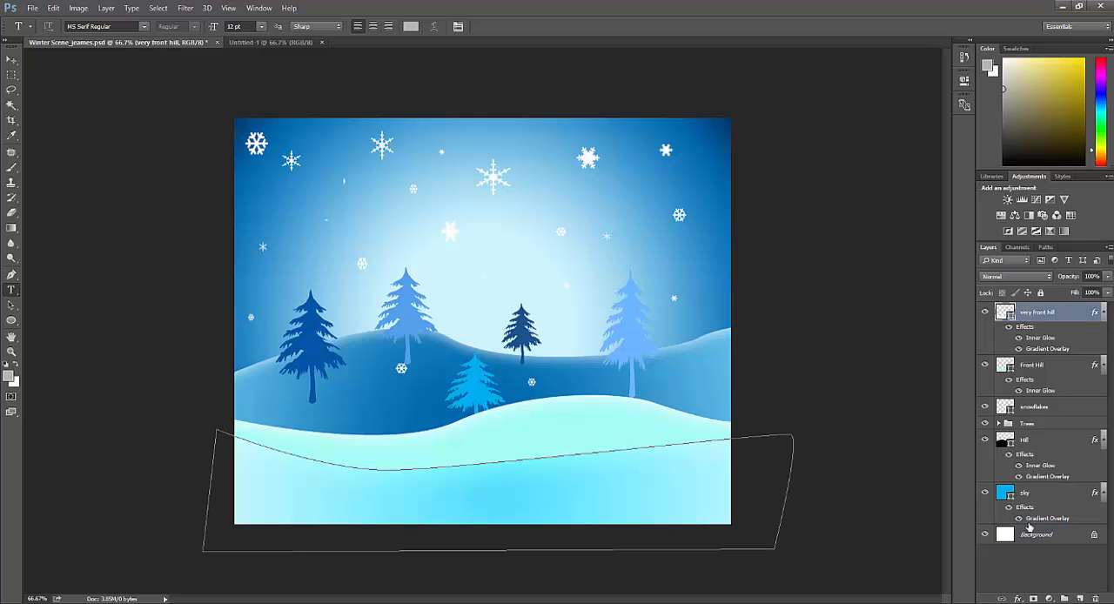
shift+click(1035, 495)
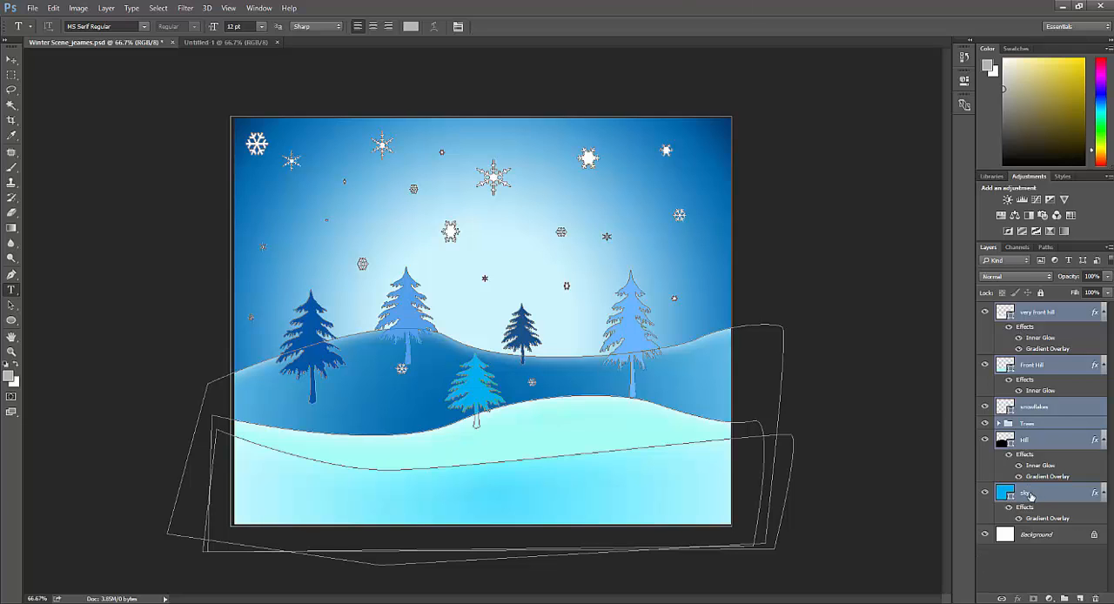
drag(1030, 496, 1067, 599)
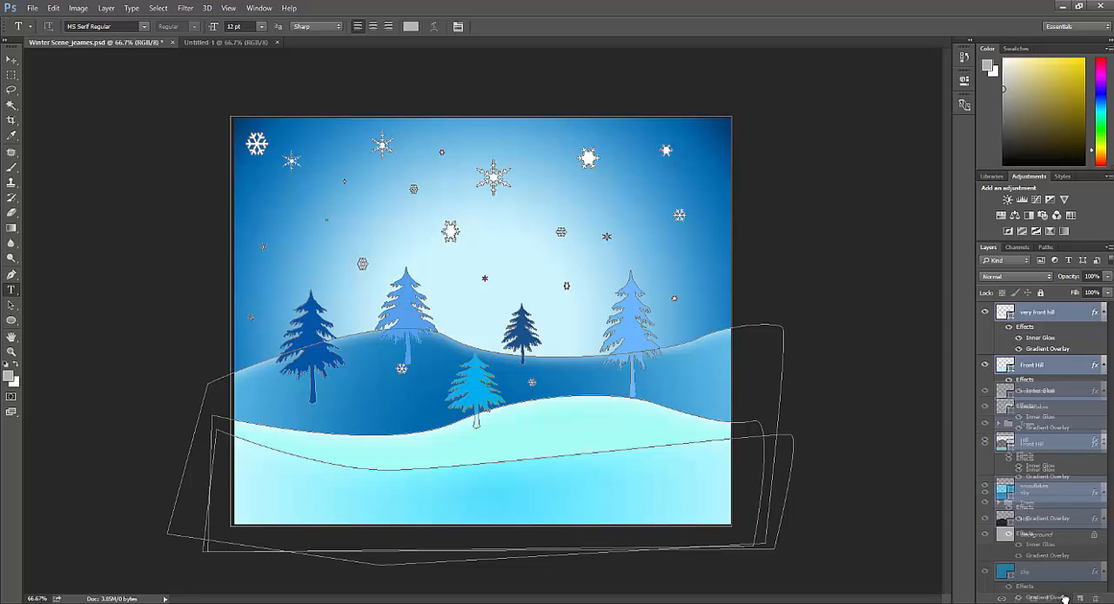
drag(1065, 599, 1063, 599)
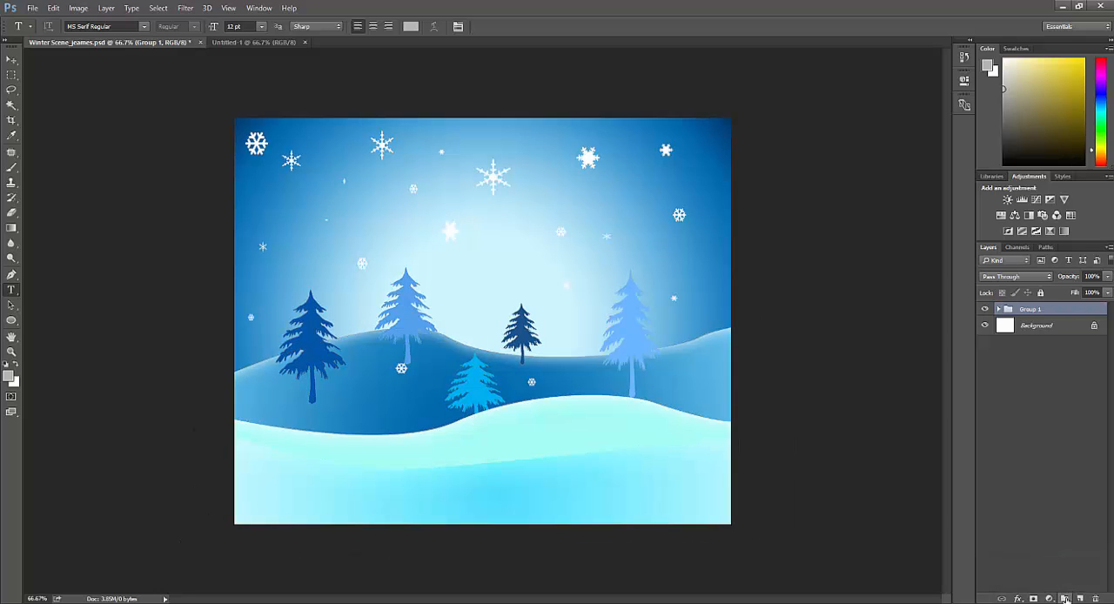
click(998, 310)
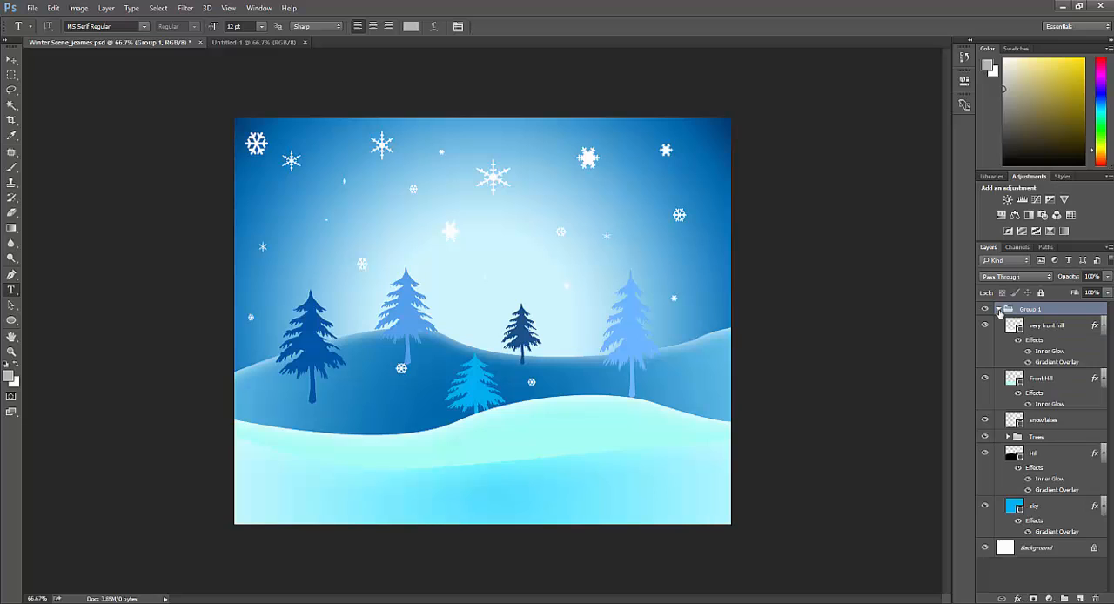
click(999, 310)
Step: Rename the new layer group "Winter Background"
double_click(1027, 310)
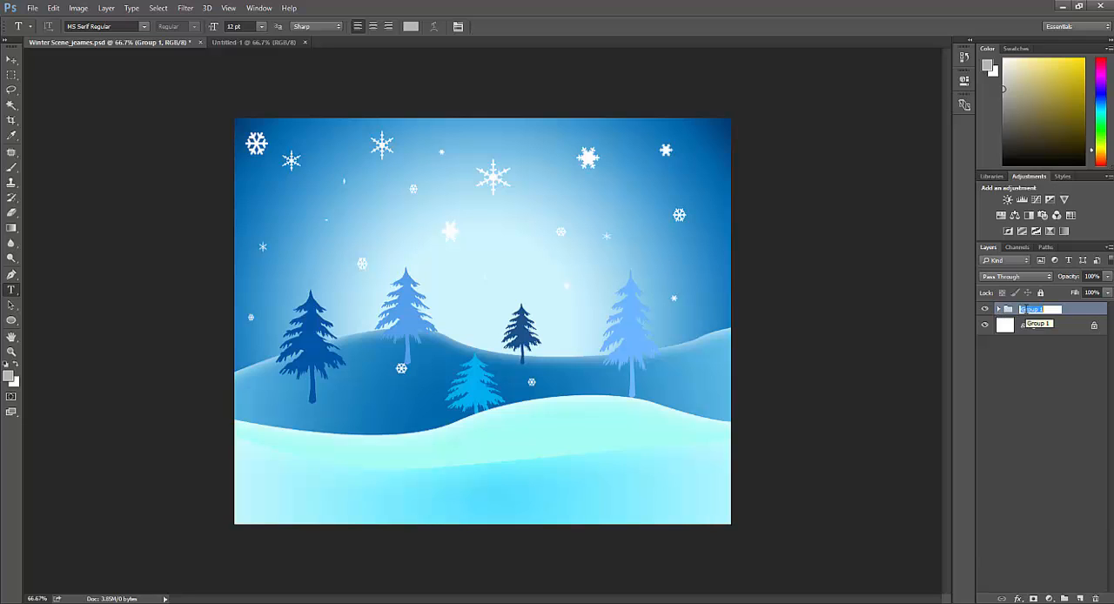
text(Winter Background)
key(Return)
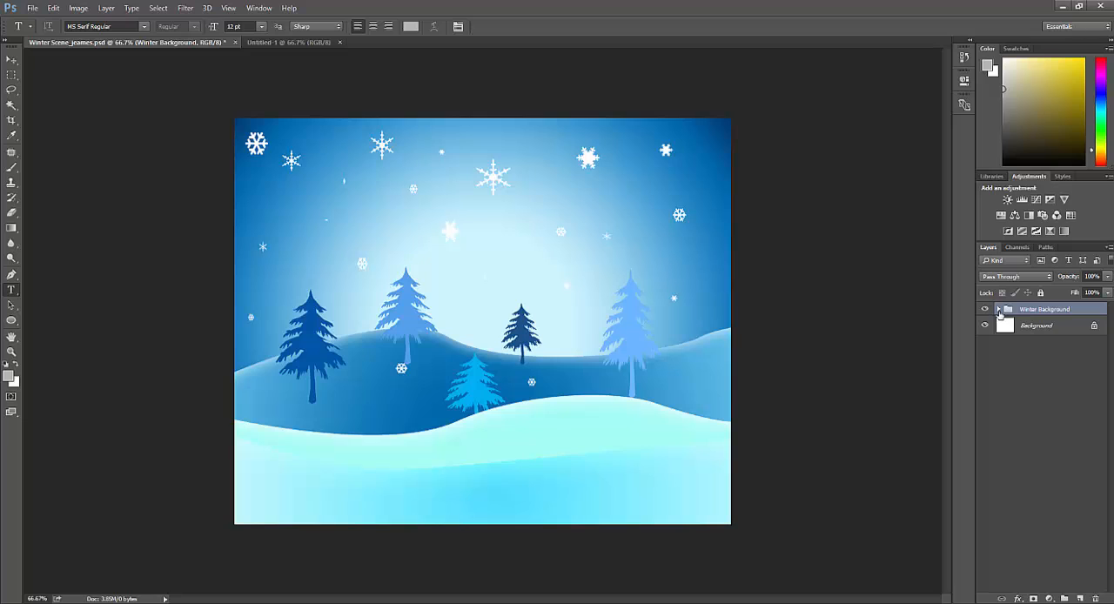
click(999, 309)
click(999, 310)
Step: Add a new layer above the Winter Background group and name it "Bottom Snowman"
click(1081, 598)
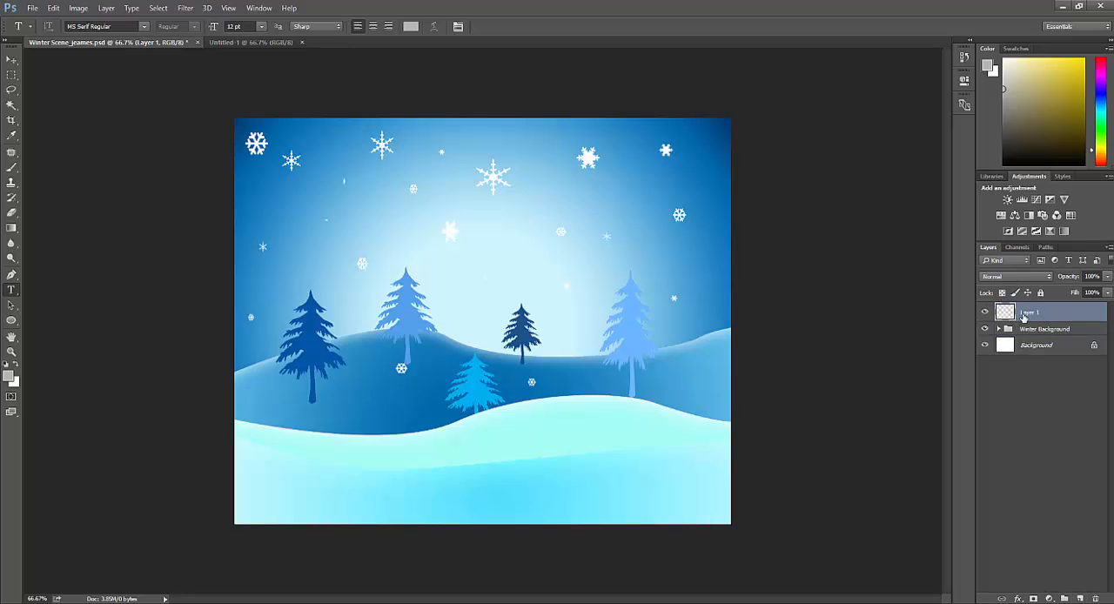
double_click(1029, 311)
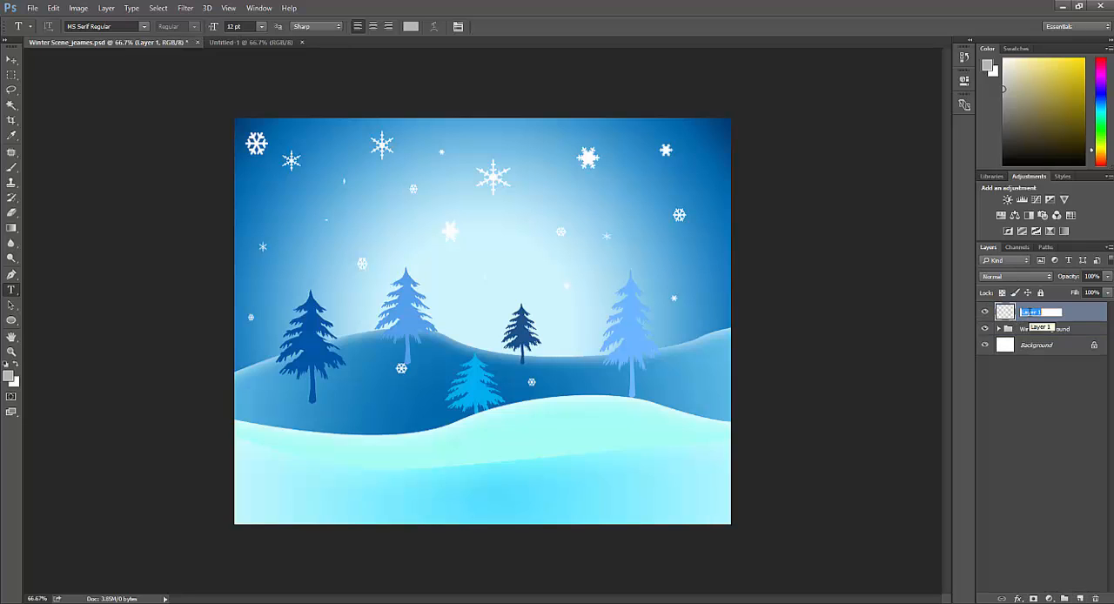
text(Cottom Snowman)
key(Return)
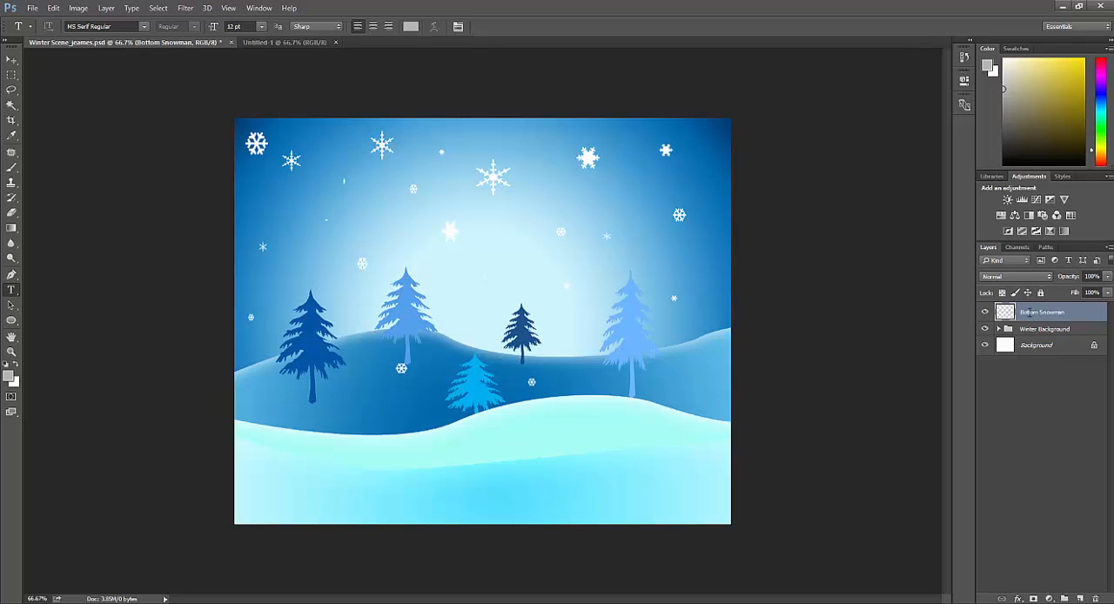
Step: Draw a white ellipse about 341 by 245 px with the Ellipse tool on the snowy hill, right of the light-blue tree
click(12, 321)
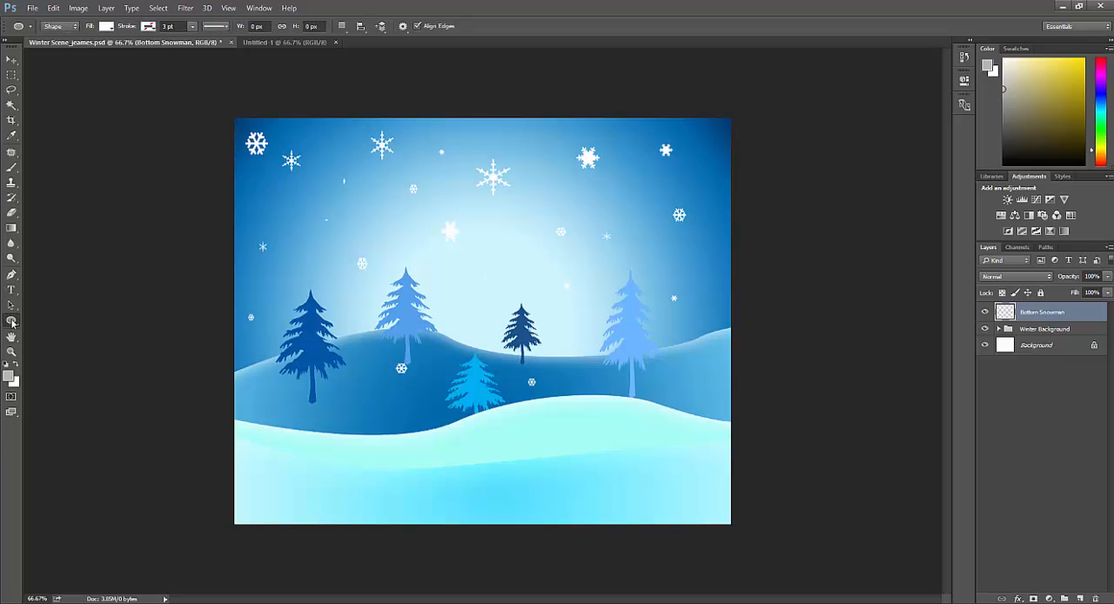
right_click(11, 321)
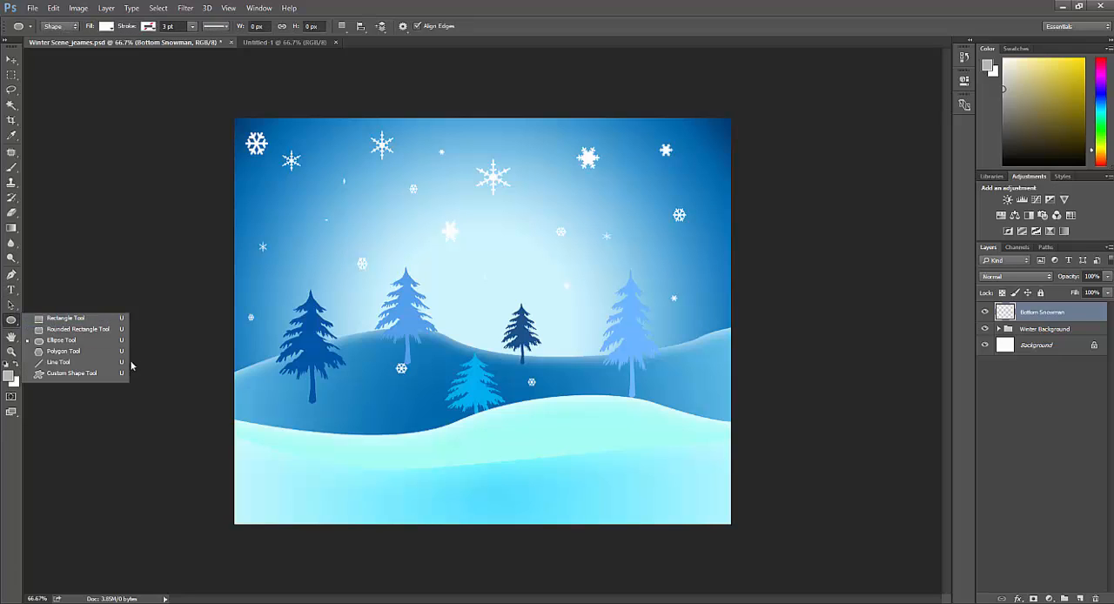
click(78, 375)
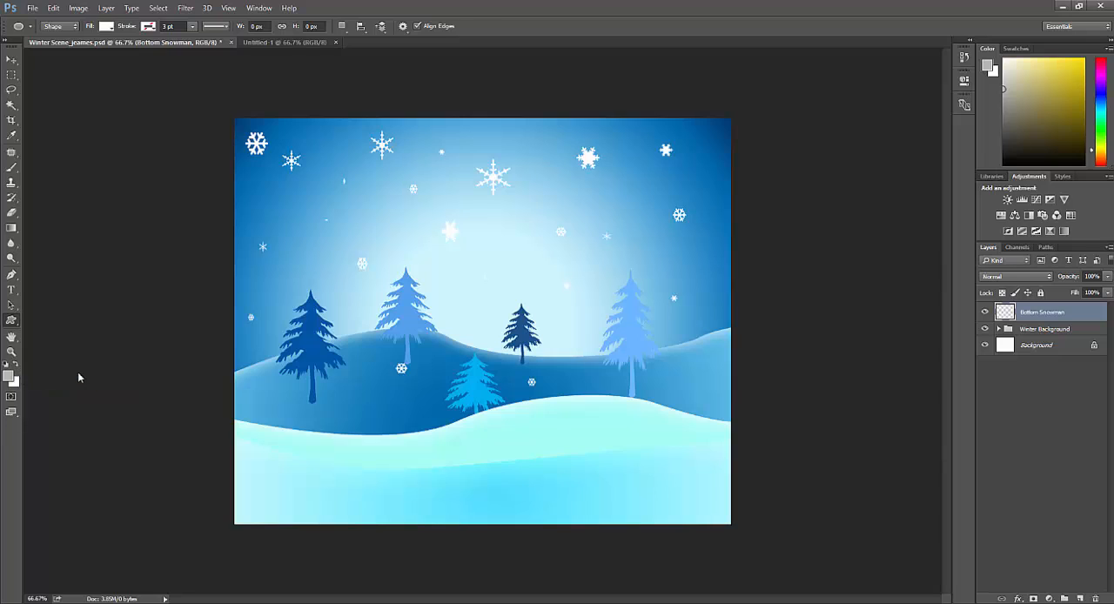
right_click(13, 322)
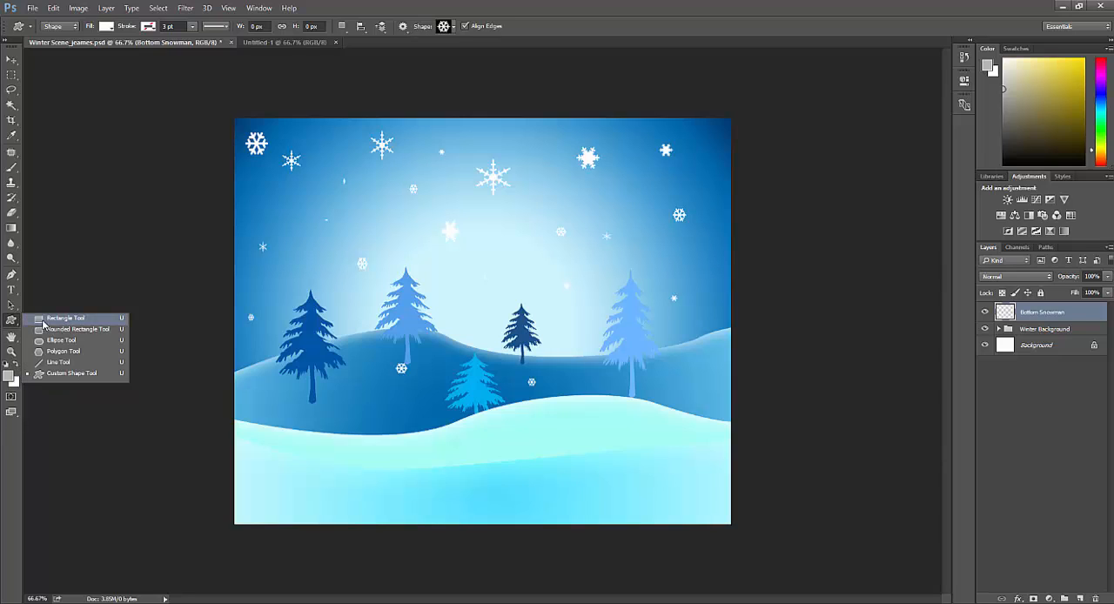
click(65, 342)
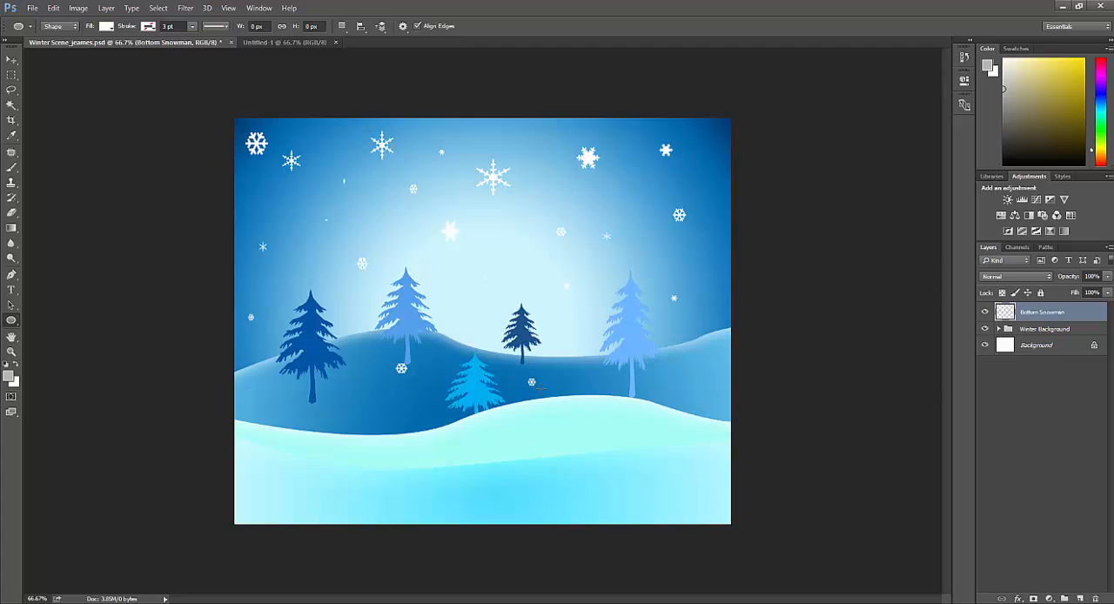
drag(521, 371, 648, 458)
key(shift)
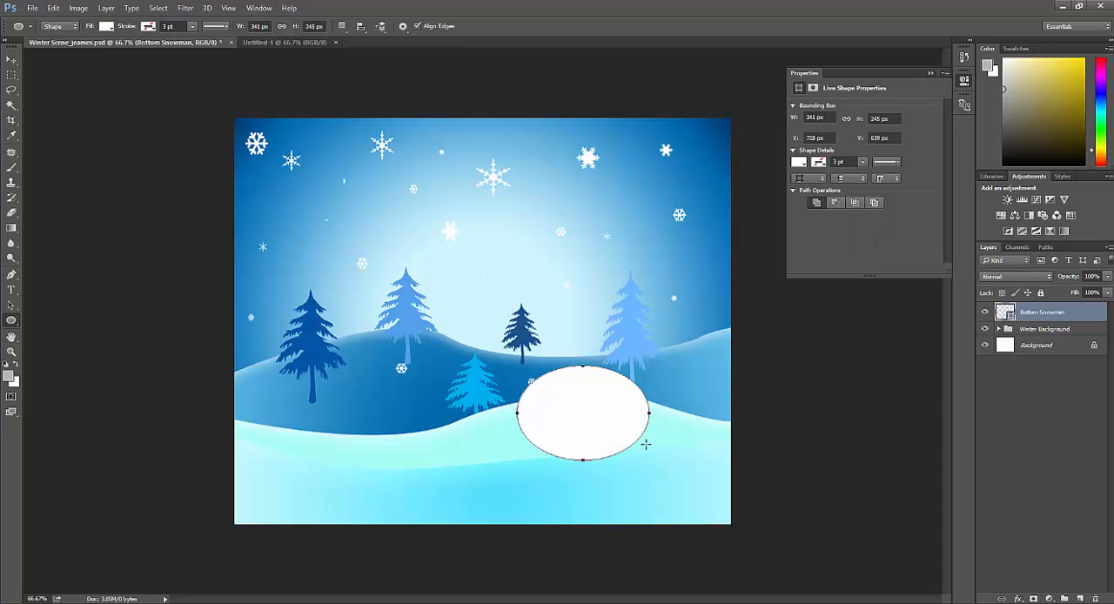
click(927, 72)
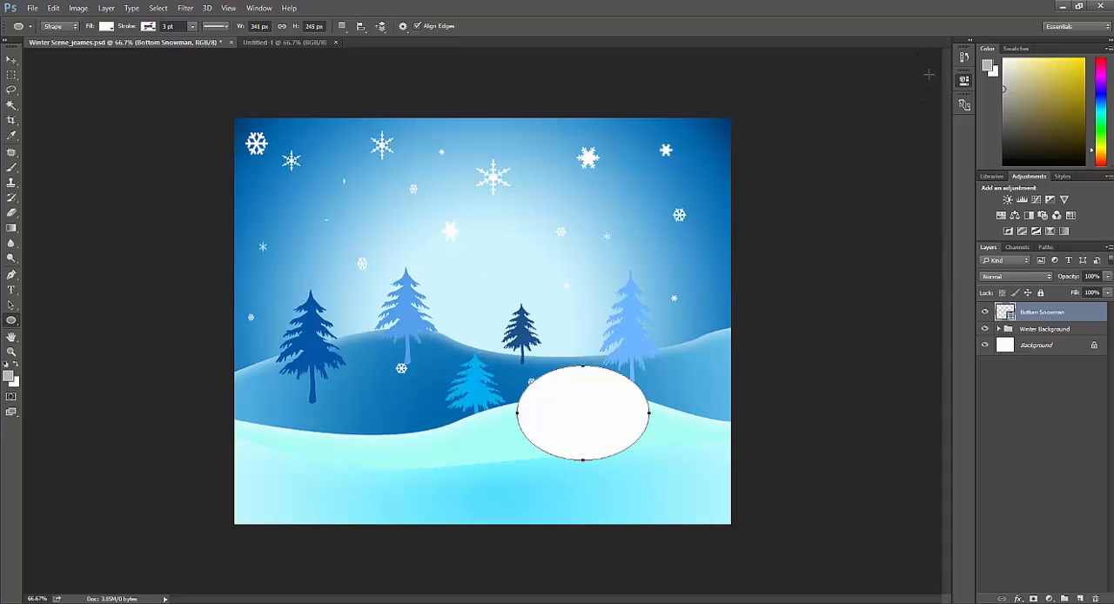
Step: Enable an Inner Glow in the Bottom Snowman layer's style and show its settings
double_click(1043, 313)
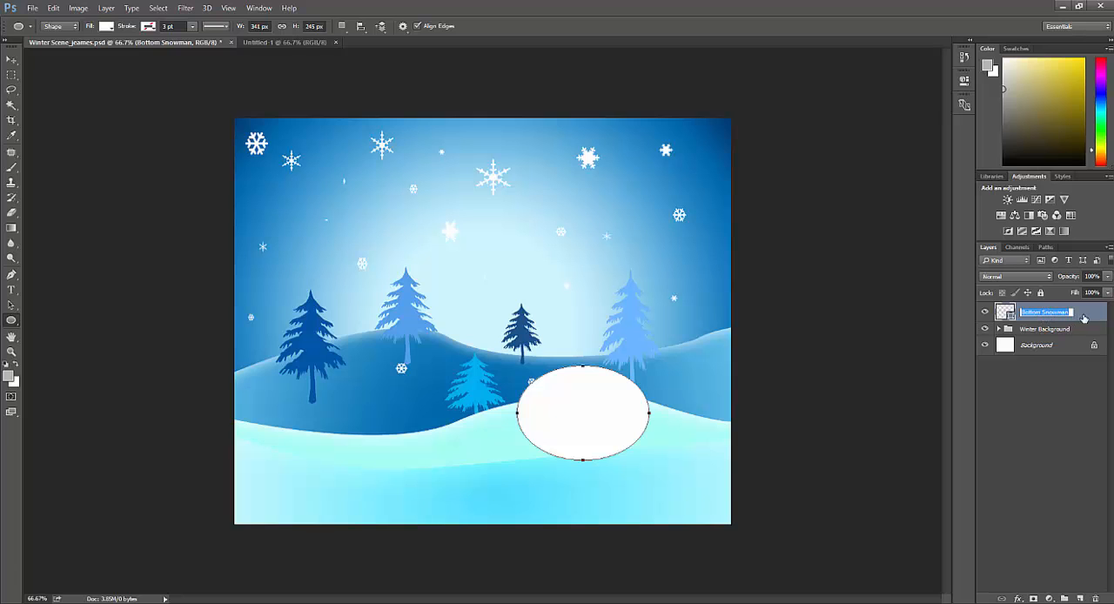
double_click(1083, 318)
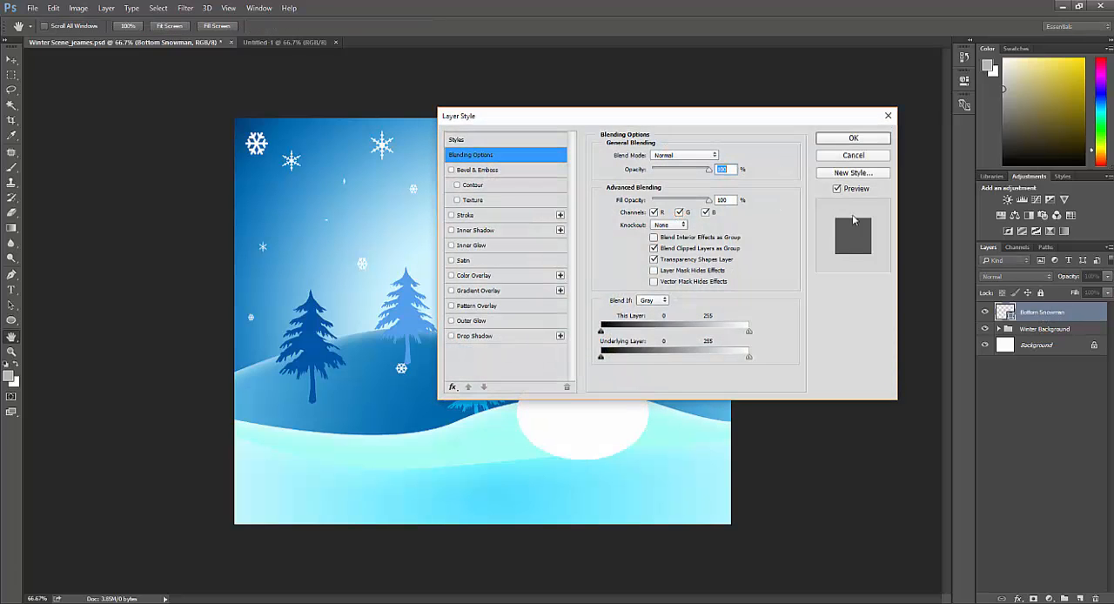
click(451, 246)
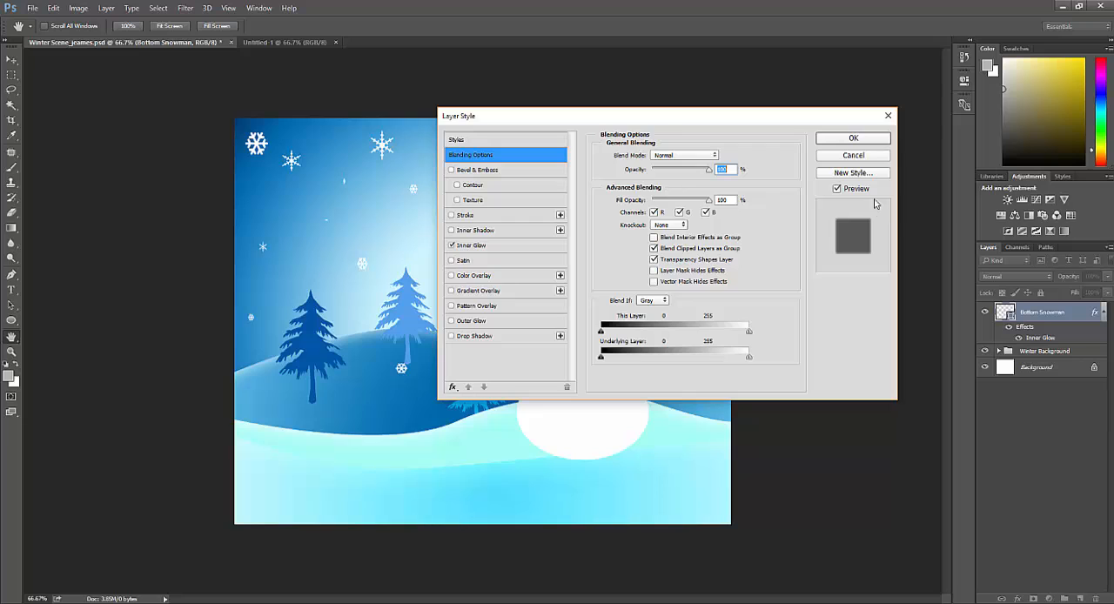
click(672, 156)
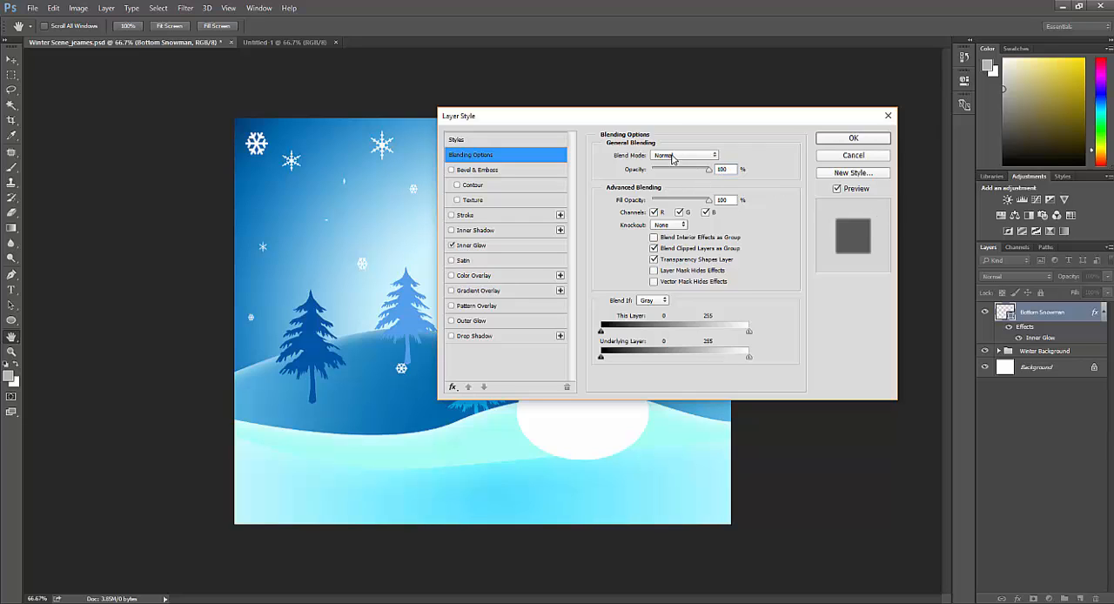
click(500, 241)
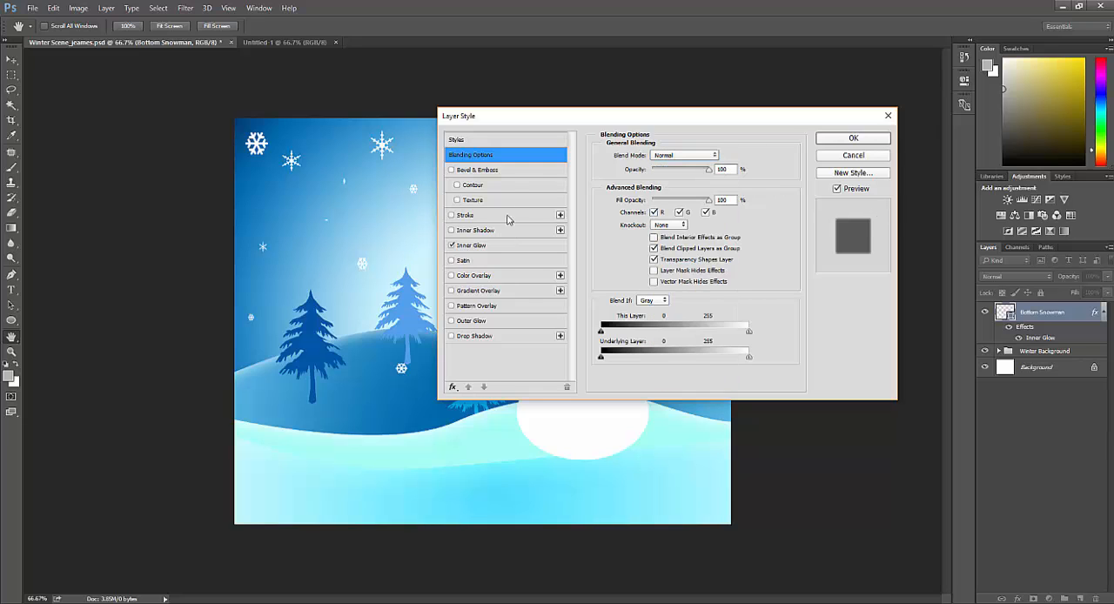
click(491, 247)
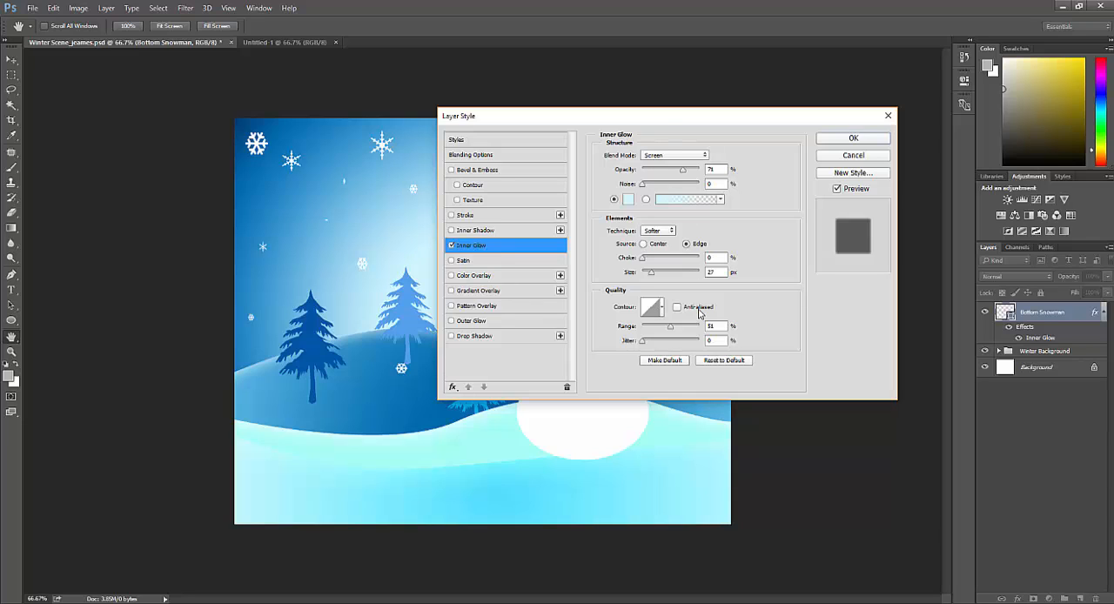
Step: Try a Pattern Overlay on the Bottom Snowman layer
click(451, 305)
click(452, 306)
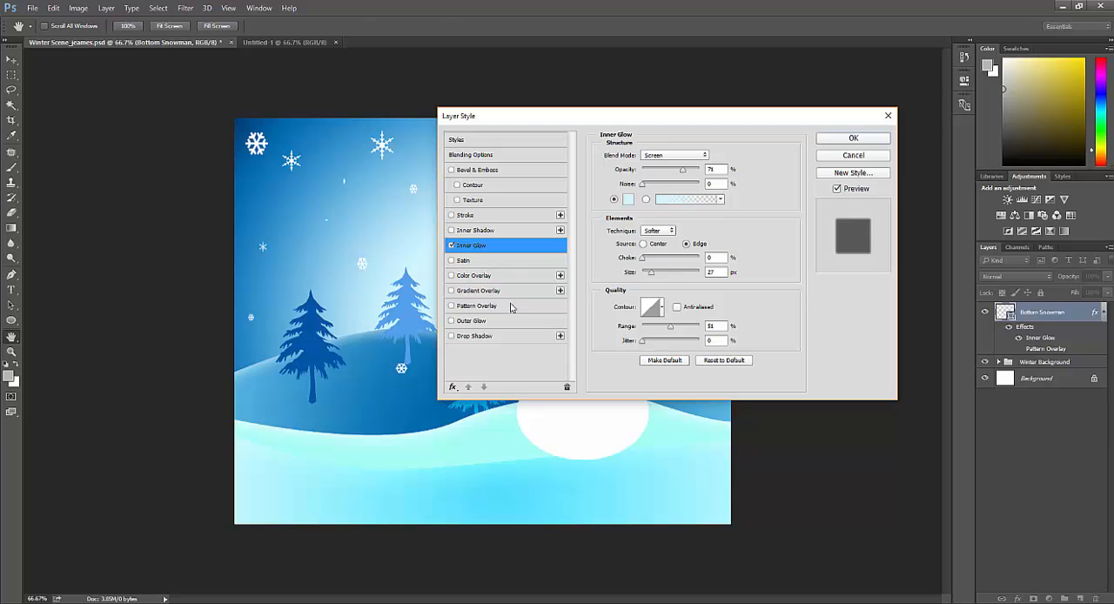
click(510, 306)
Step: Set the inner glow's opacity to 75% and apply the layer style
click(522, 244)
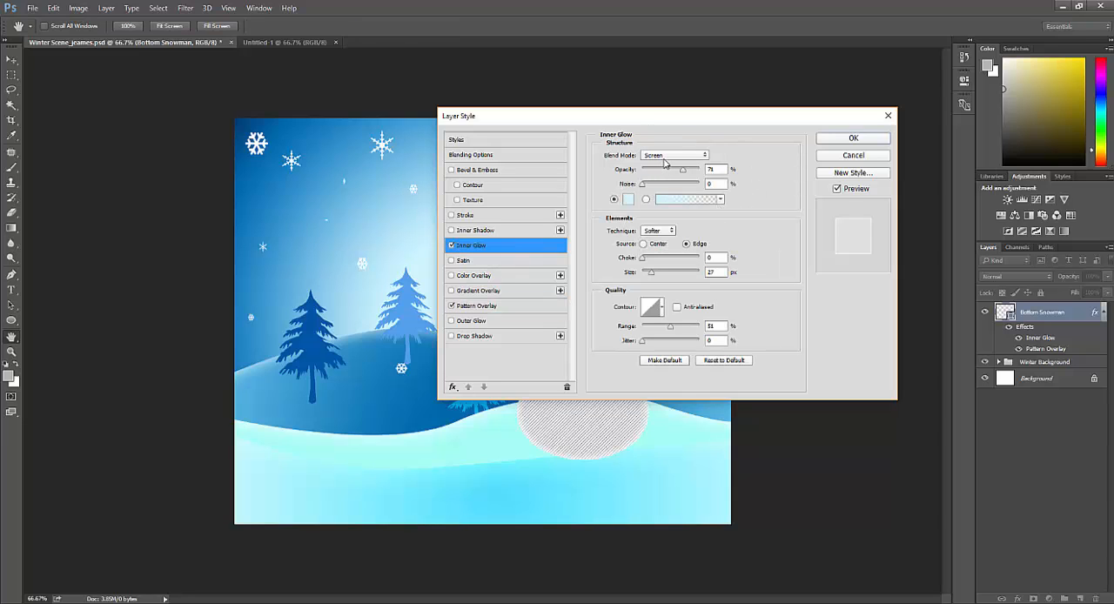
drag(716, 169, 695, 169)
text(75)
key(Return)
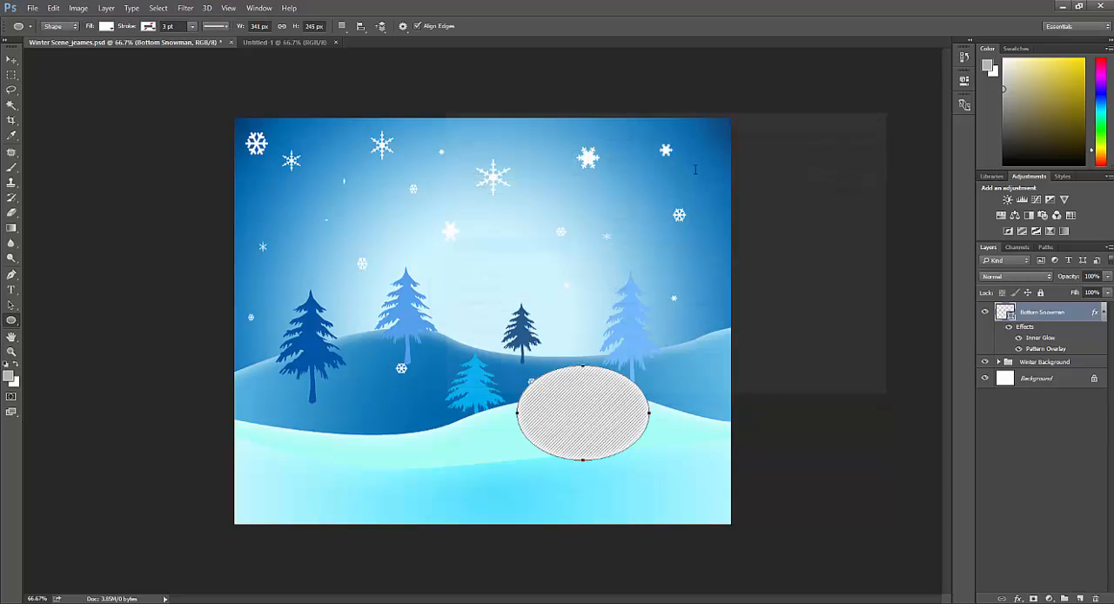
Step: Reopen the Bottom Snowman layer's style and reduce the inner glow's size
double_click(1077, 312)
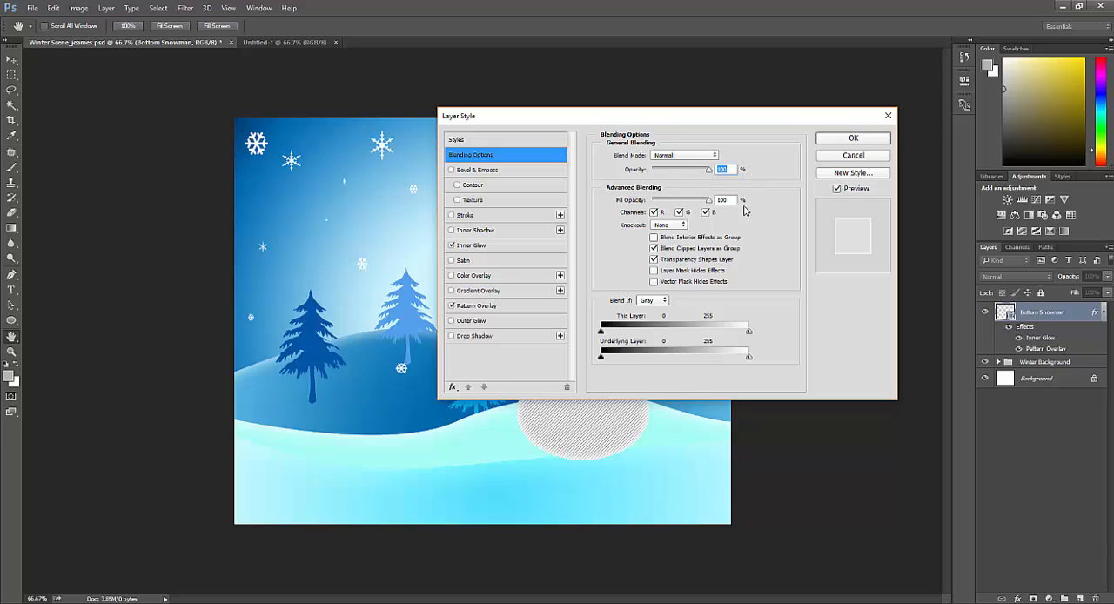
click(486, 244)
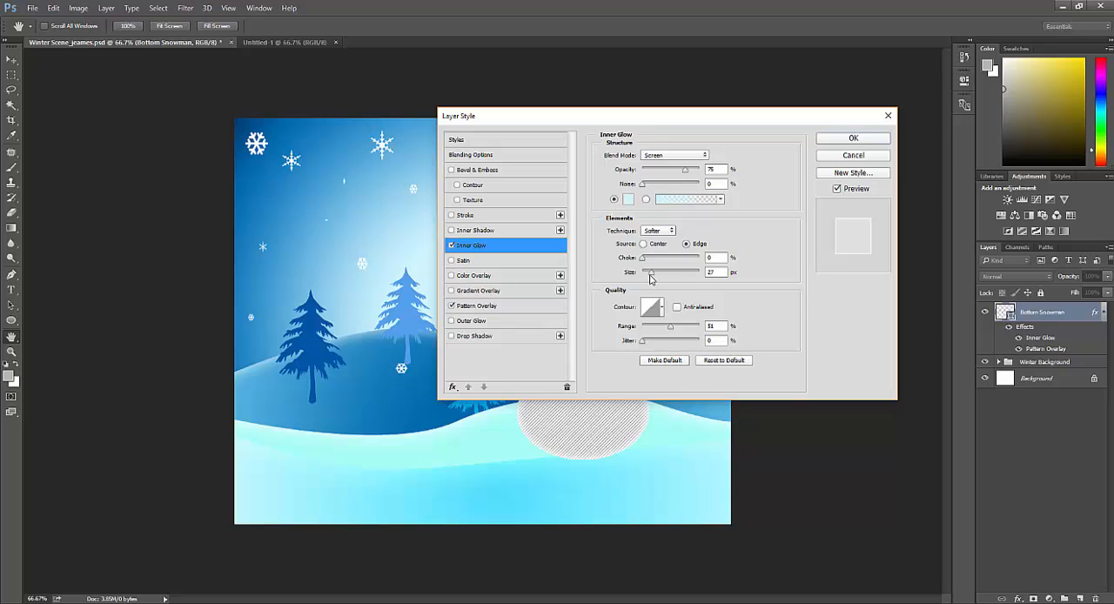
drag(650, 276, 649, 276)
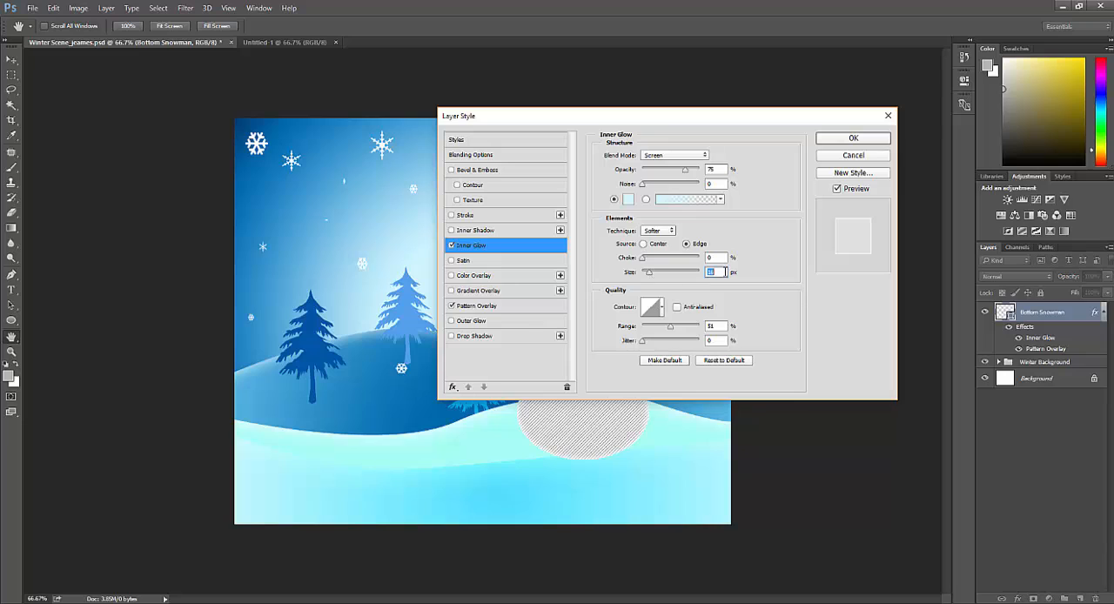
text(1)
Step: Turn off the Pattern Overlay and enable a Gradient Overlay on the snowman ellipse instead
click(487, 306)
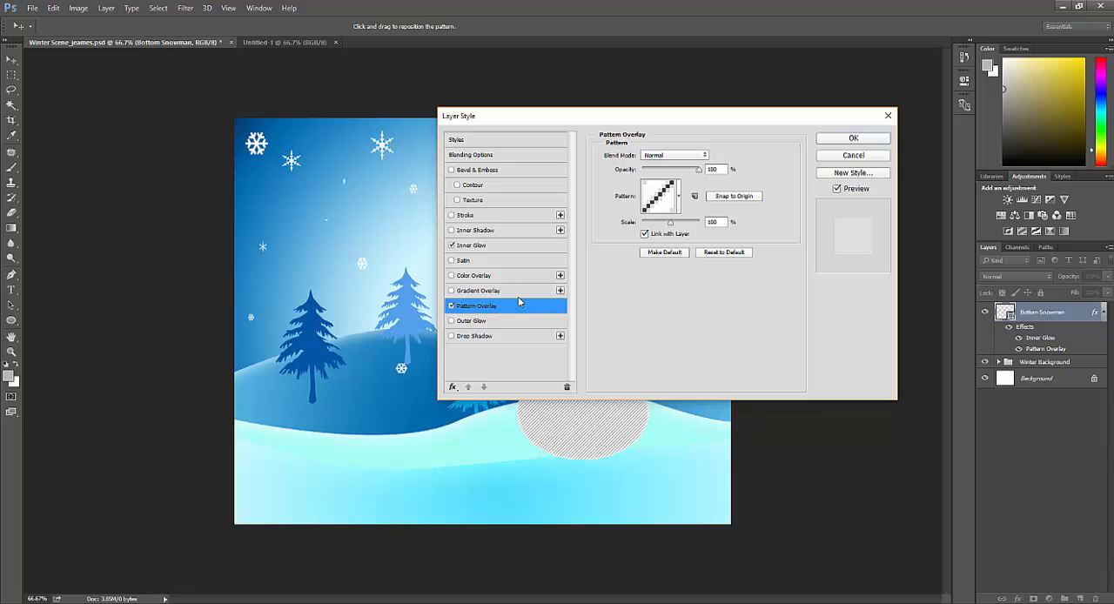
click(451, 306)
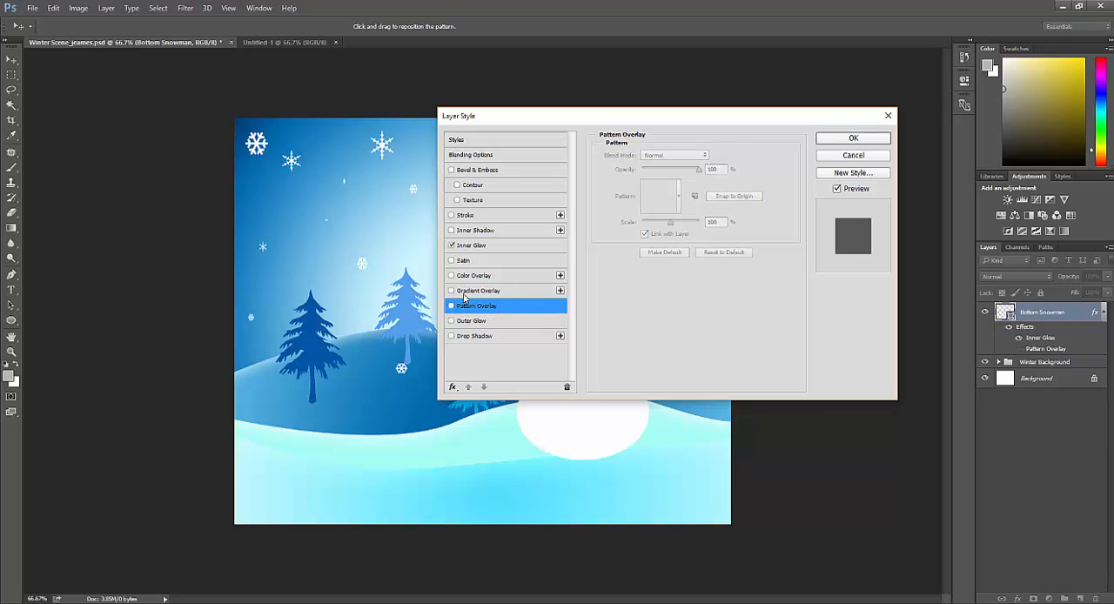
click(451, 291)
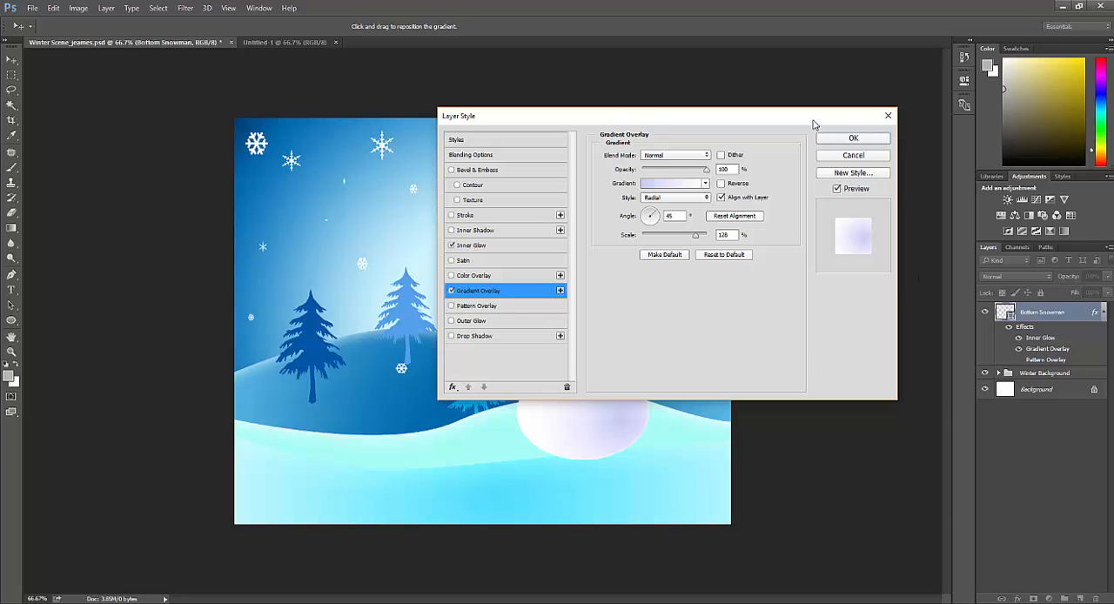
Step: Examine the Bottom Snowman's gradient overlay against the canvas and check its color stops in the gradient editor
drag(814, 124, 1009, 99)
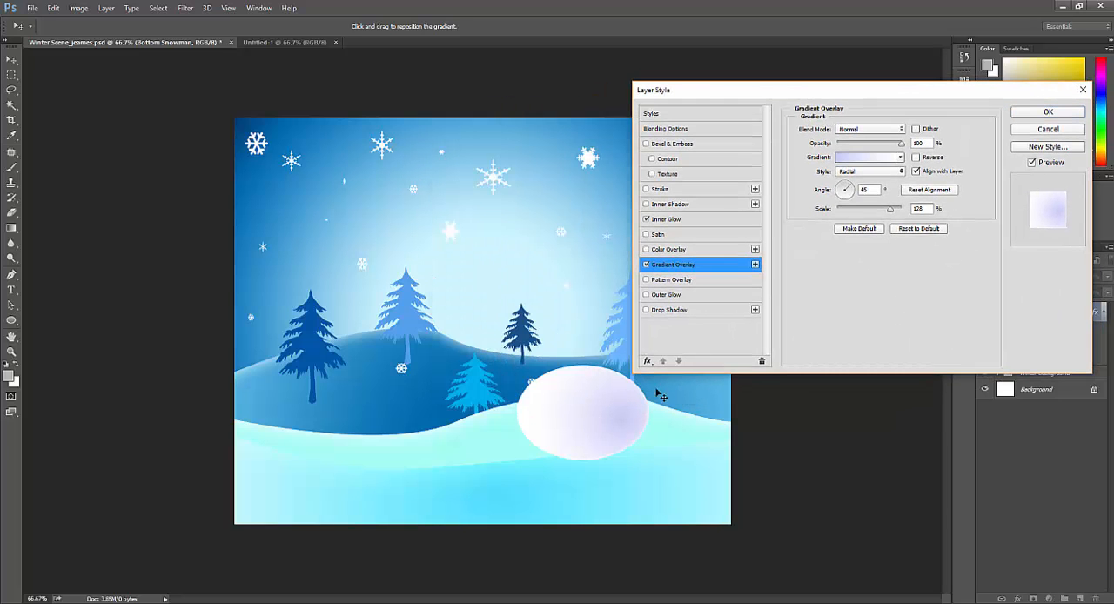
drag(854, 93, 305, 308)
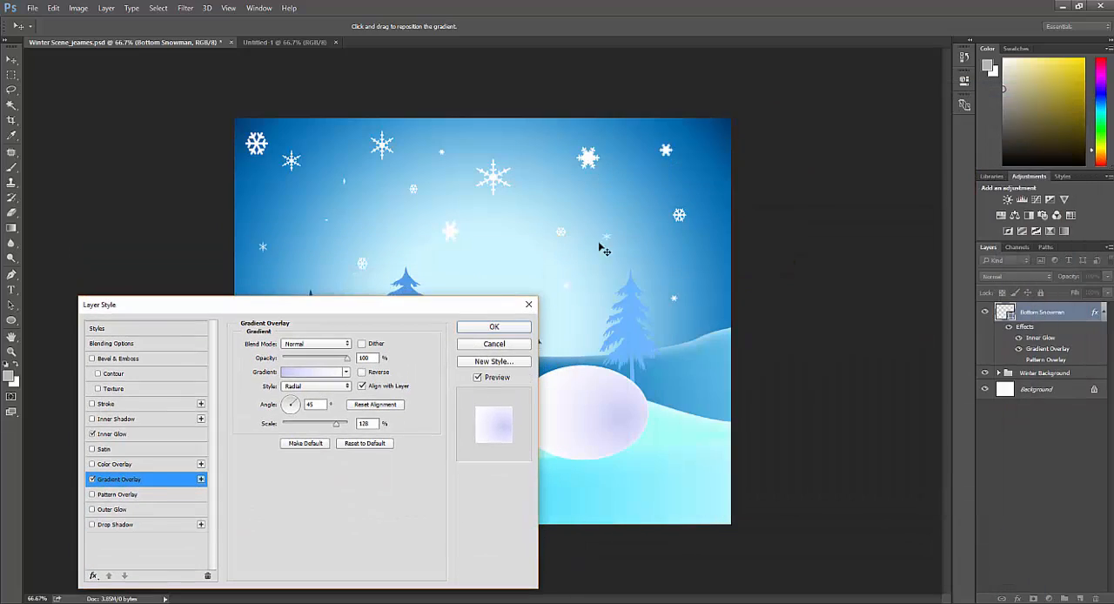
drag(401, 310, 891, 127)
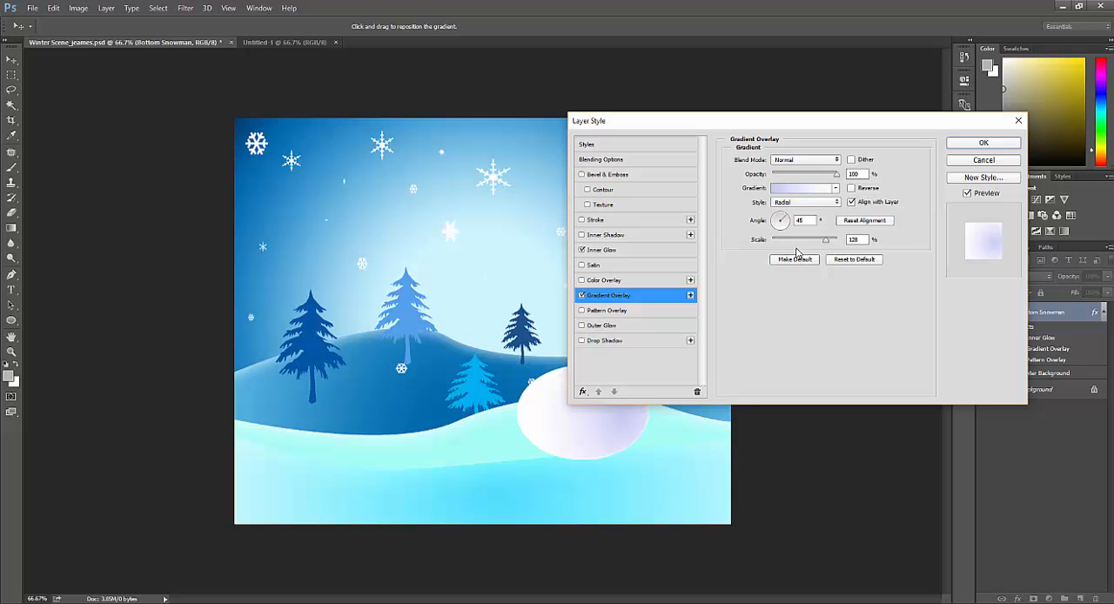
click(805, 188)
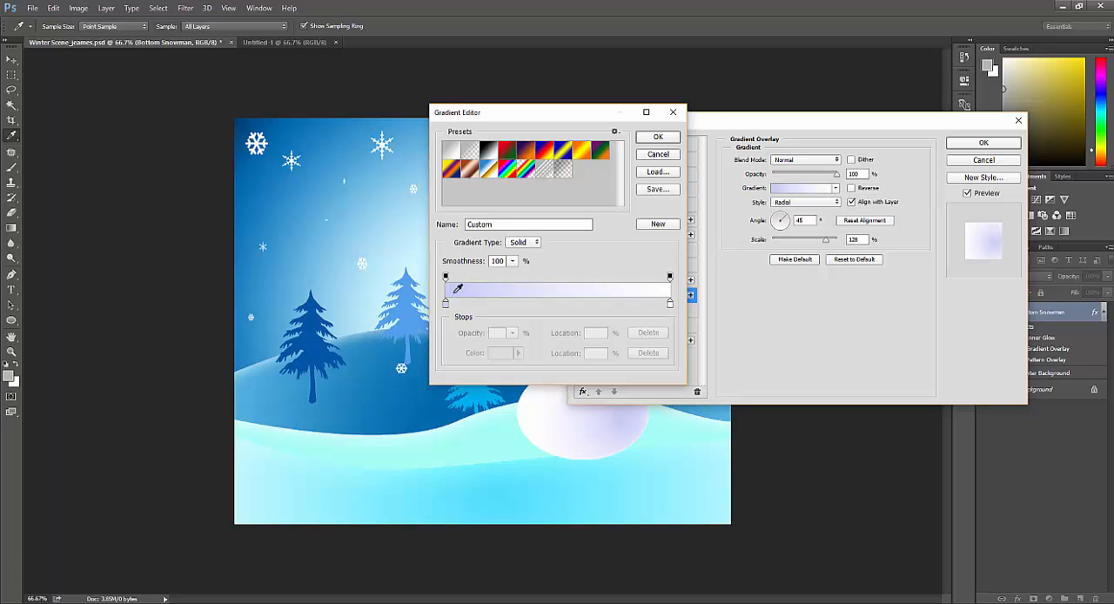
click(669, 143)
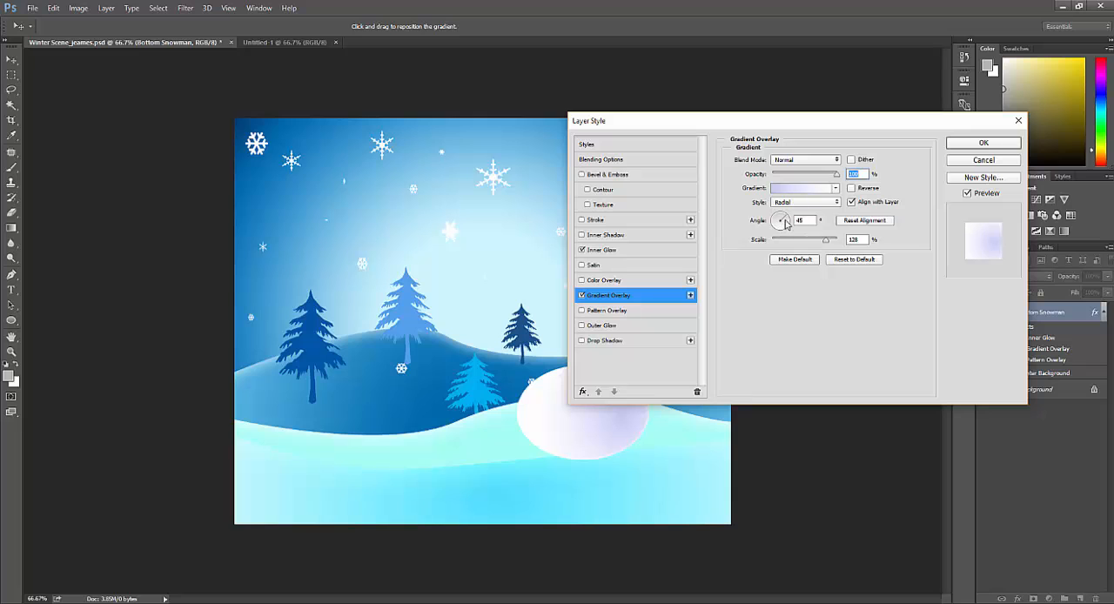
Step: Flatten the gradient overlay's angle, shift its lavender shading toward the ellipse's lower right and apply the layer style
drag(784, 220, 785, 225)
click(785, 225)
drag(786, 125, 830, 84)
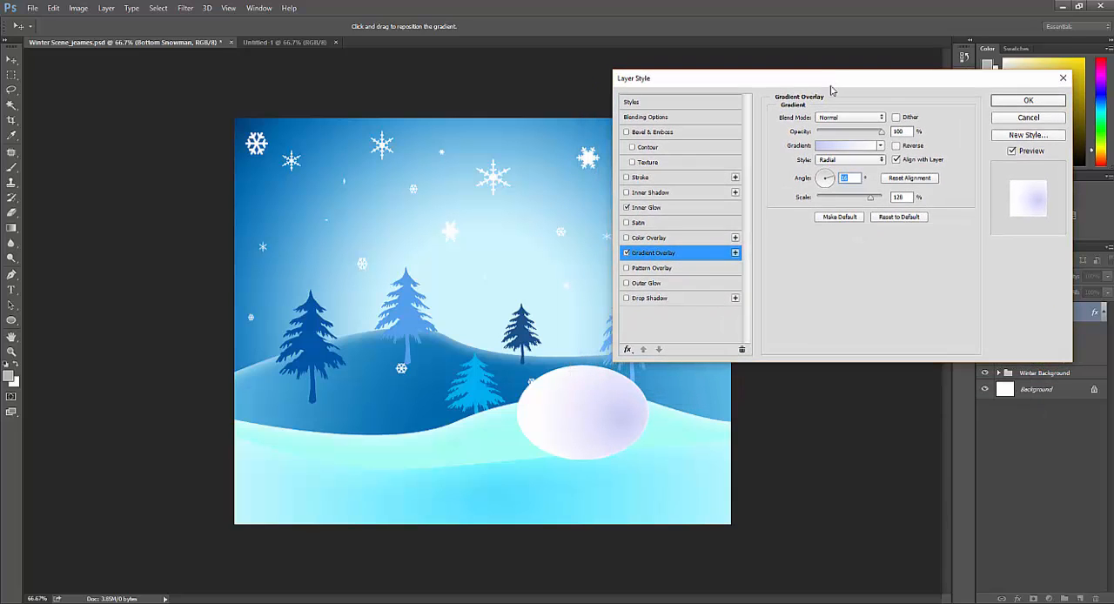
mouse_move(607, 417)
mouse_down()
mouse_move(587, 417)
mouse_move(629, 423)
mouse_move(619, 418)
mouse_up()
mouse_move(594, 427)
mouse_down()
mouse_move(567, 423)
mouse_move(601, 428)
mouse_up()
click(1015, 102)
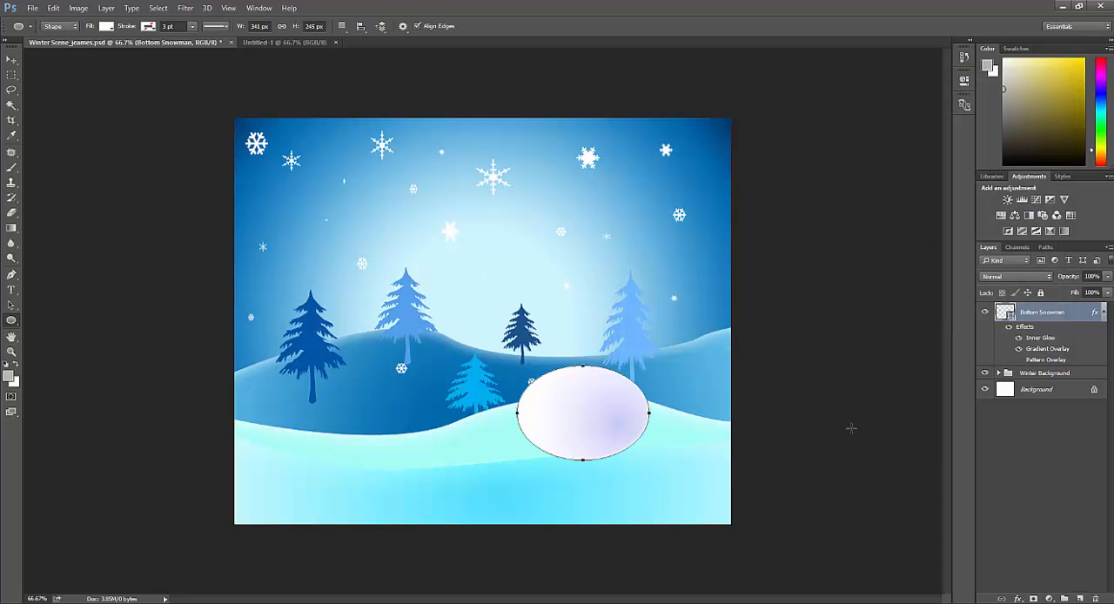
Step: Duplicate the Bottom Snowman layer as "Middle Snowman" within the same document
click(110, 10)
click(125, 44)
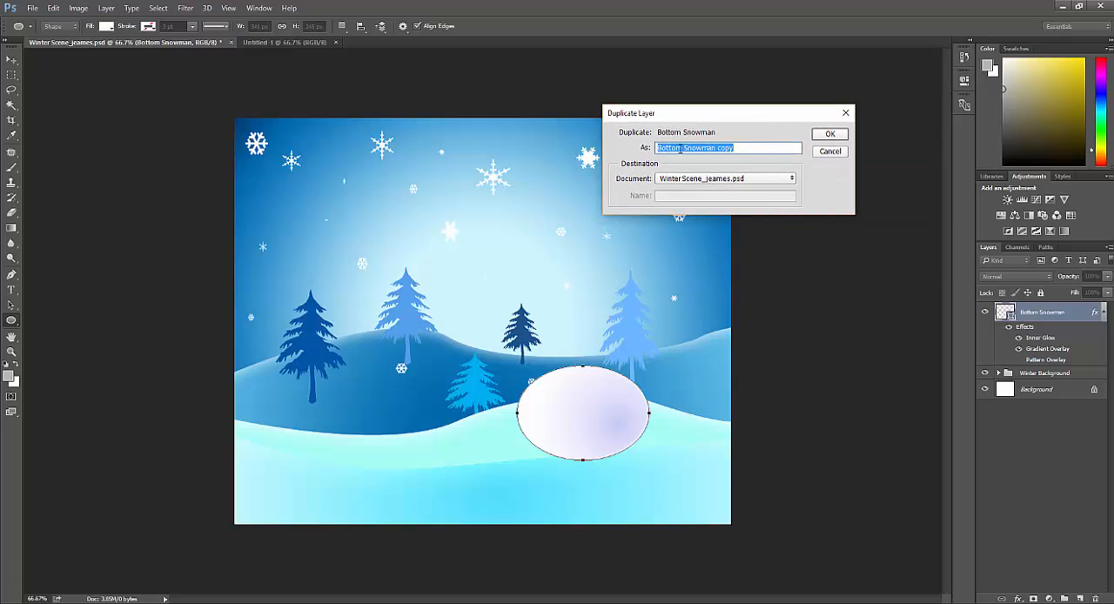
click(685, 147)
key(BackSpace)
key(BackSpace)
key(BackSpace)
key(BackSpace)
key(BackSpace)
key(BackSpace)
key(BackSpace)
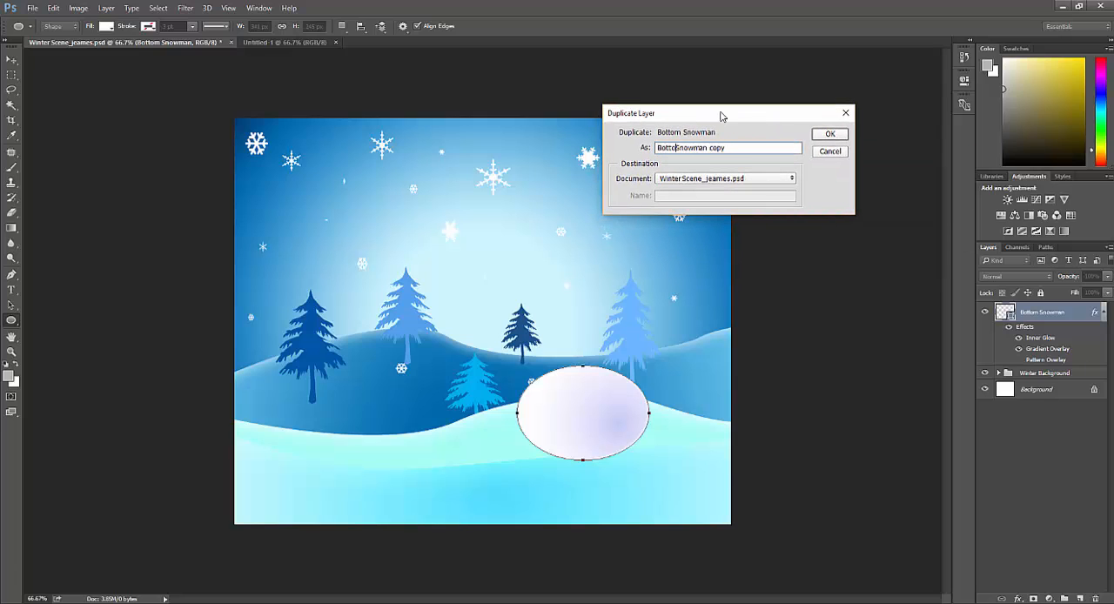
text(medium)
key(BackSpace)
key(BackSpace)
key(BackSpace)
key(BackSpace)
key(BackSpace)
text(Middle Snowman)
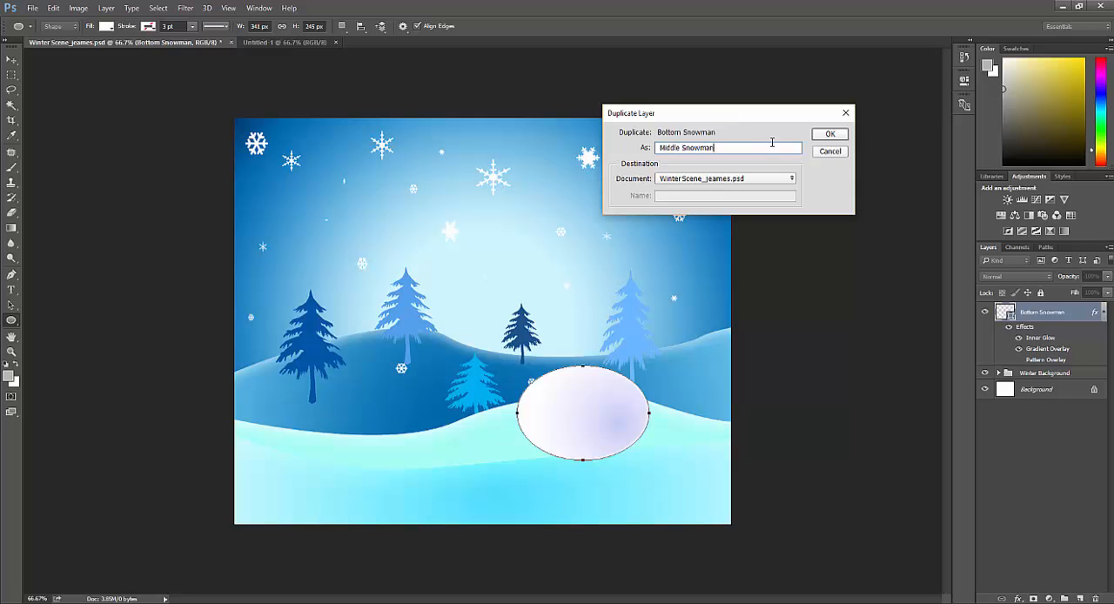
click(829, 134)
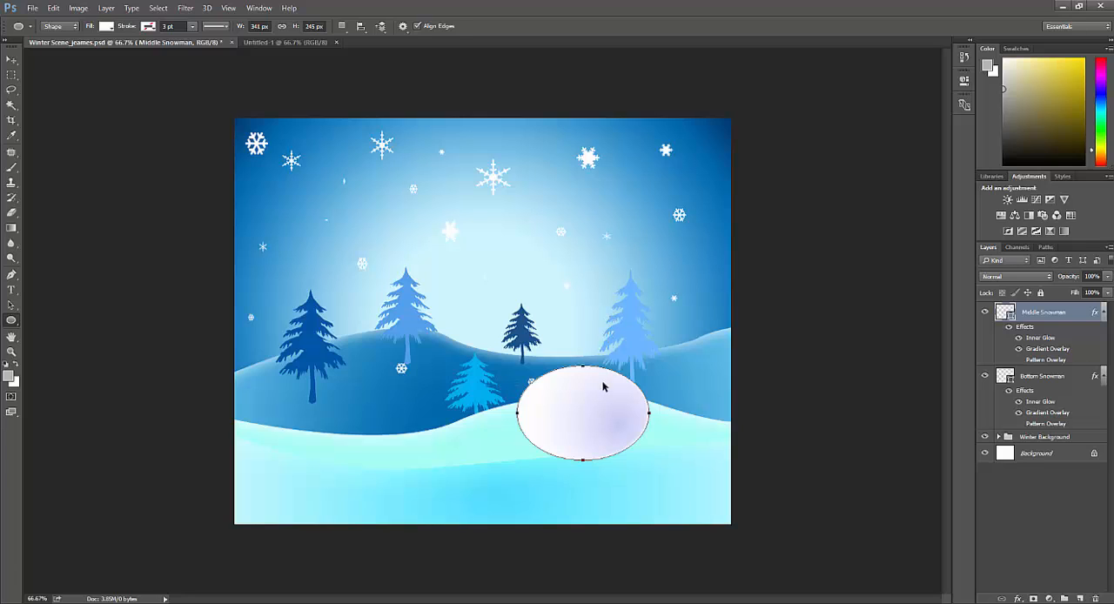
Step: Move the Middle Snowman ellipse above the bottom snowball, scale it to about 80% and center it there
key(ctrl+t)
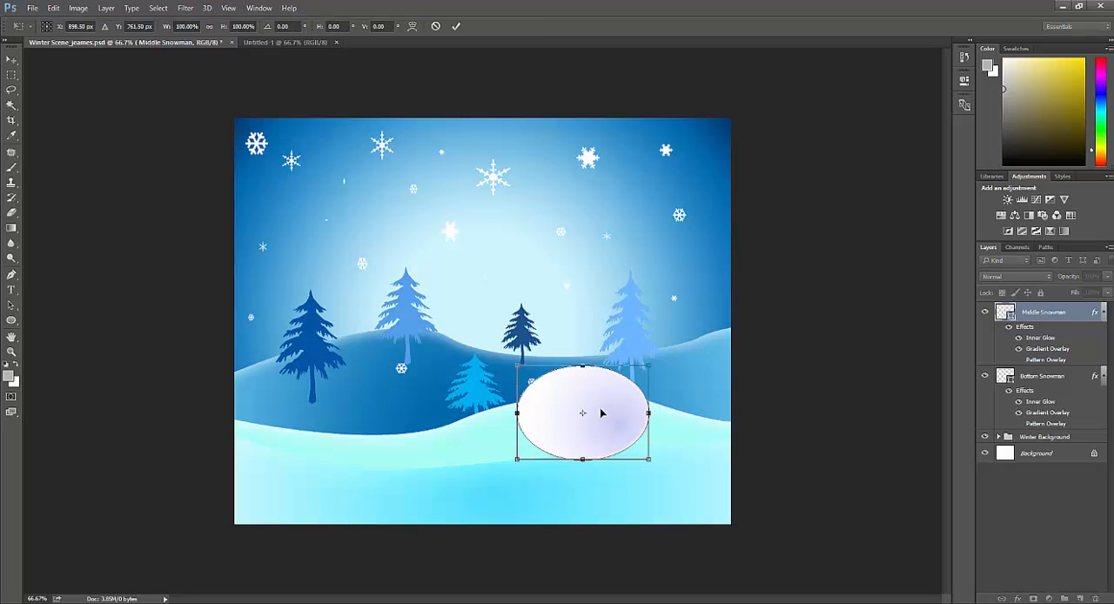
drag(596, 424, 601, 347)
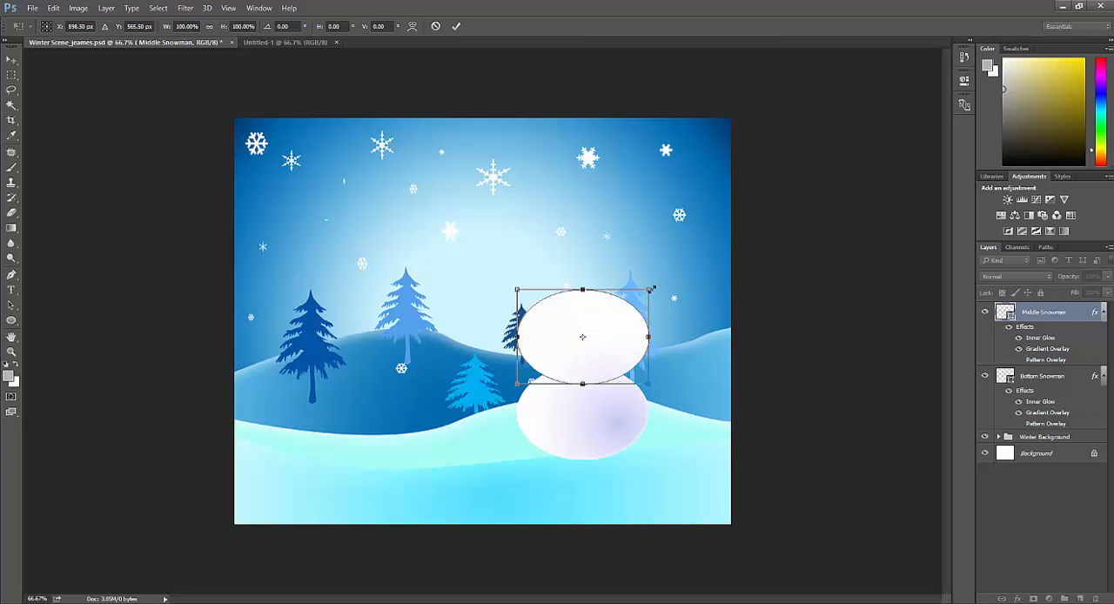
drag(648, 290, 621, 309)
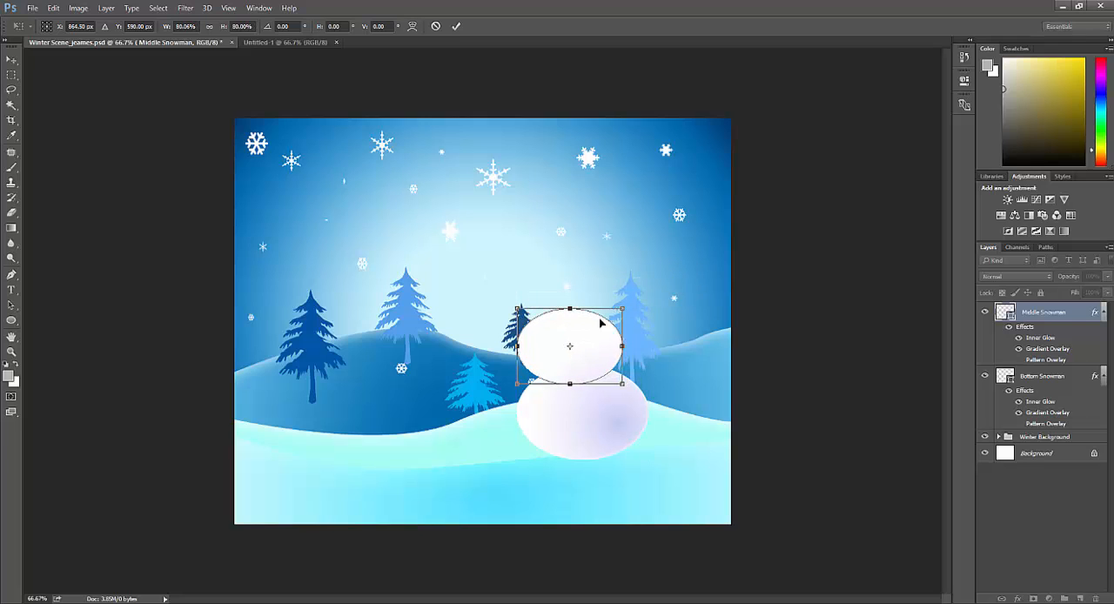
drag(570, 342, 594, 336)
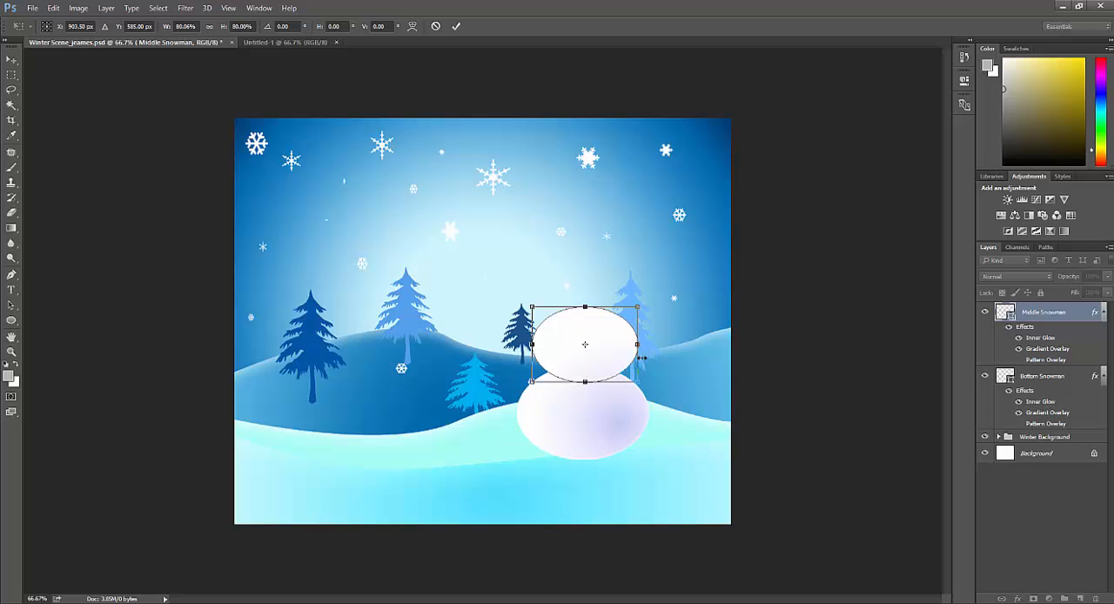
key(Return)
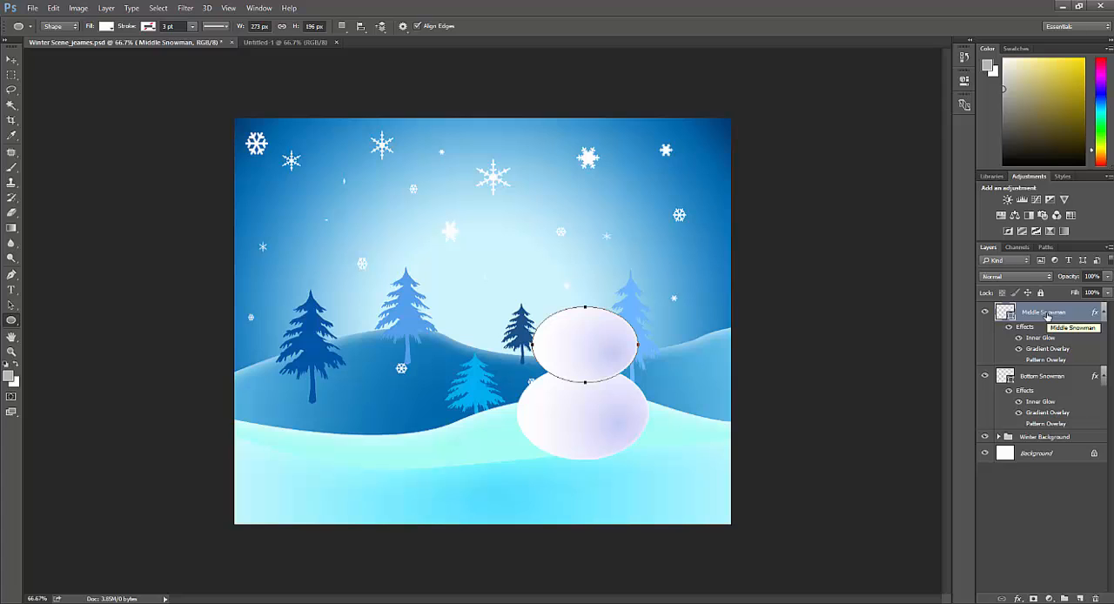
Step: Duplicate the Middle Snowman layer and rename the copy "Top Snowman"
drag(1044, 331, 1082, 599)
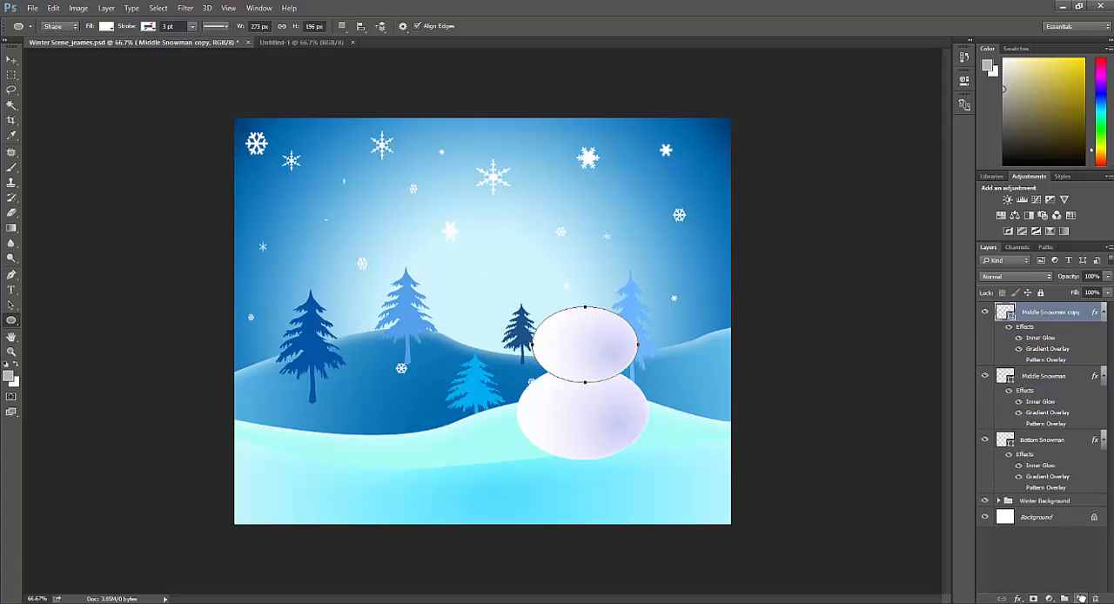
double_click(1053, 312)
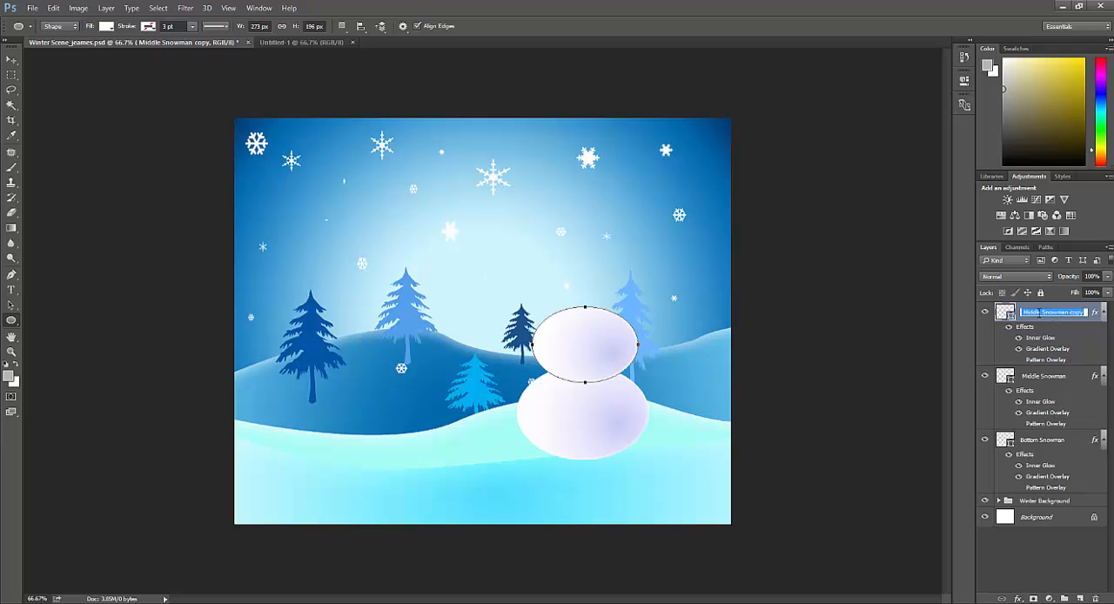
text(Top Snowman)
key(Return)
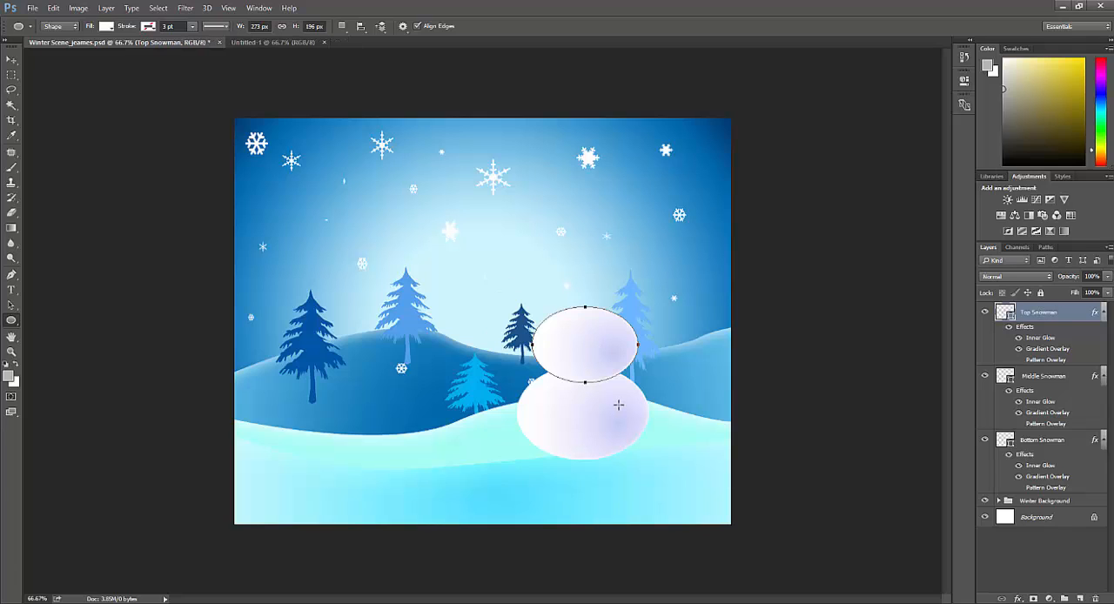
Step: Move the Top Snowman ellipse above the middle snowball and scale it to about 64% width and 76% height
key(ctrl+t)
drag(600, 349, 599, 295)
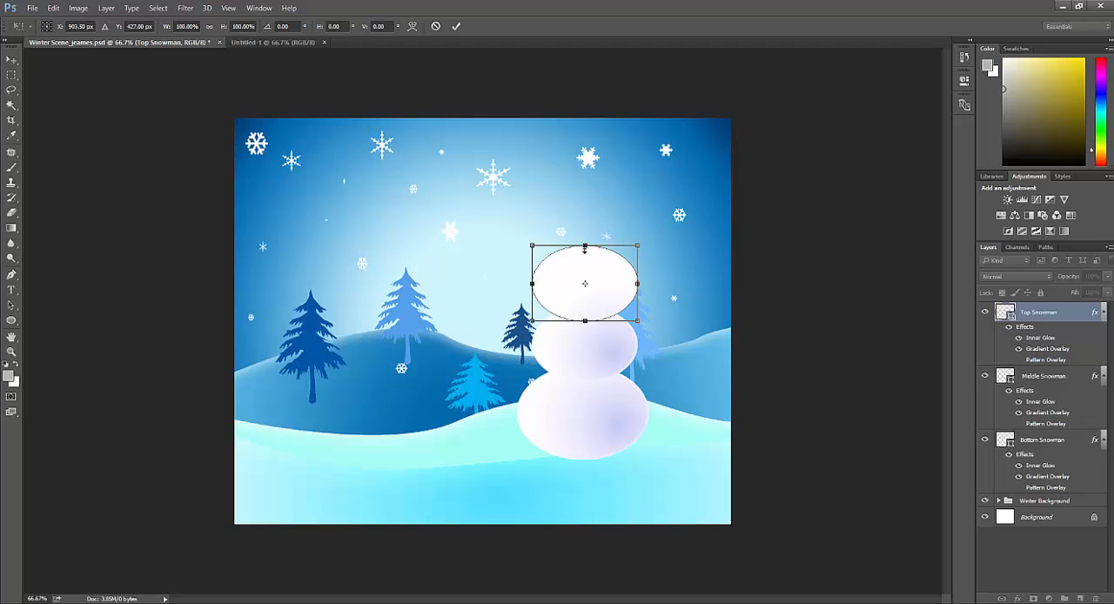
drag(585, 248, 585, 263)
drag(638, 293, 600, 288)
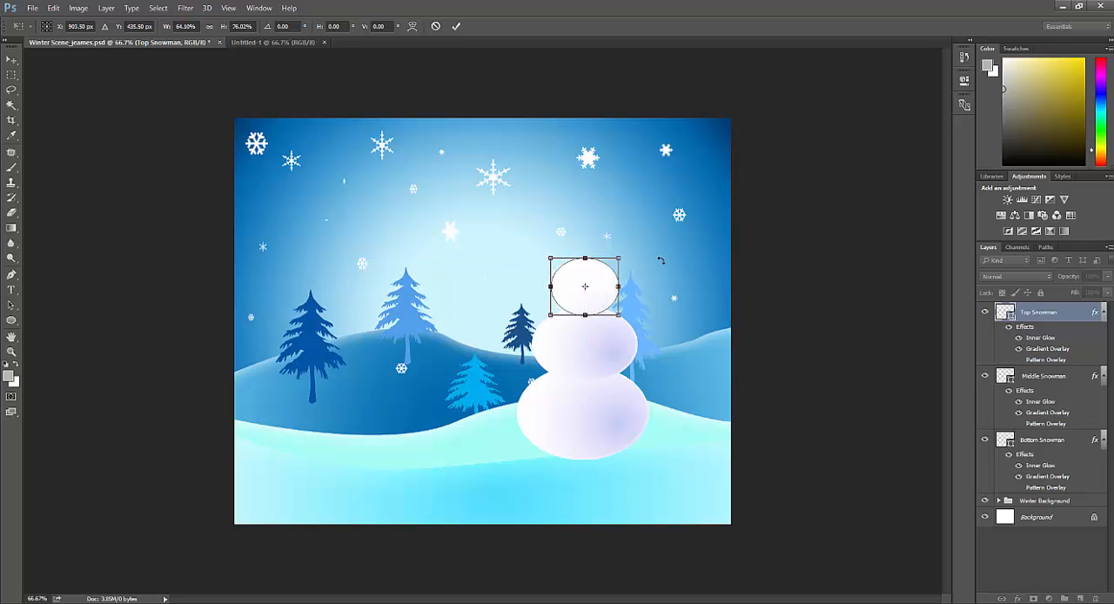
key(Return)
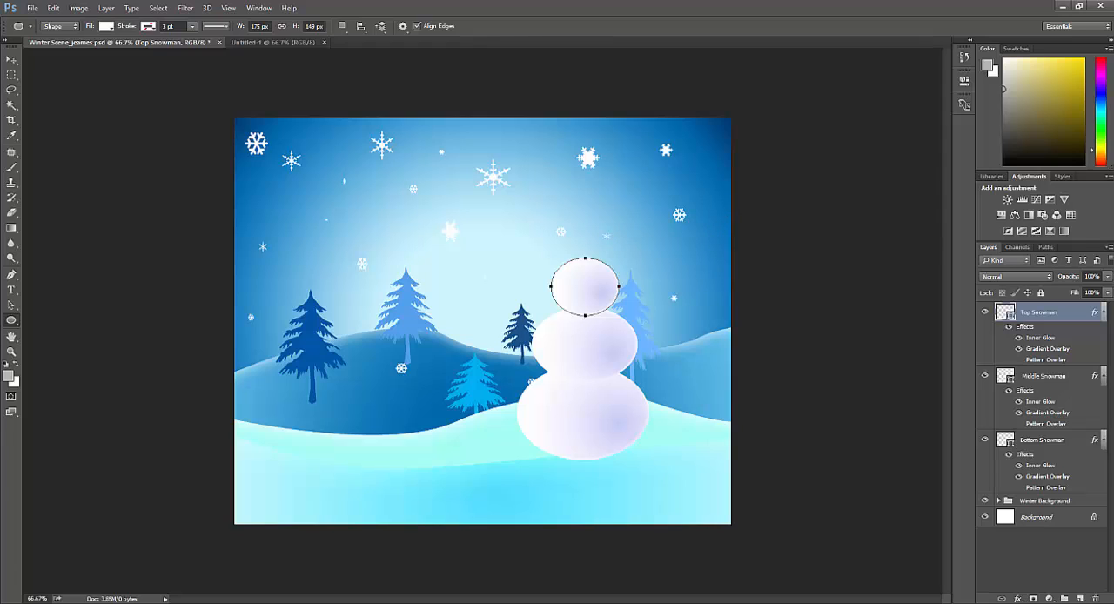
Step: Collapse the effects lists of the Top, Middle and Bottom Snowman layers
click(1104, 313)
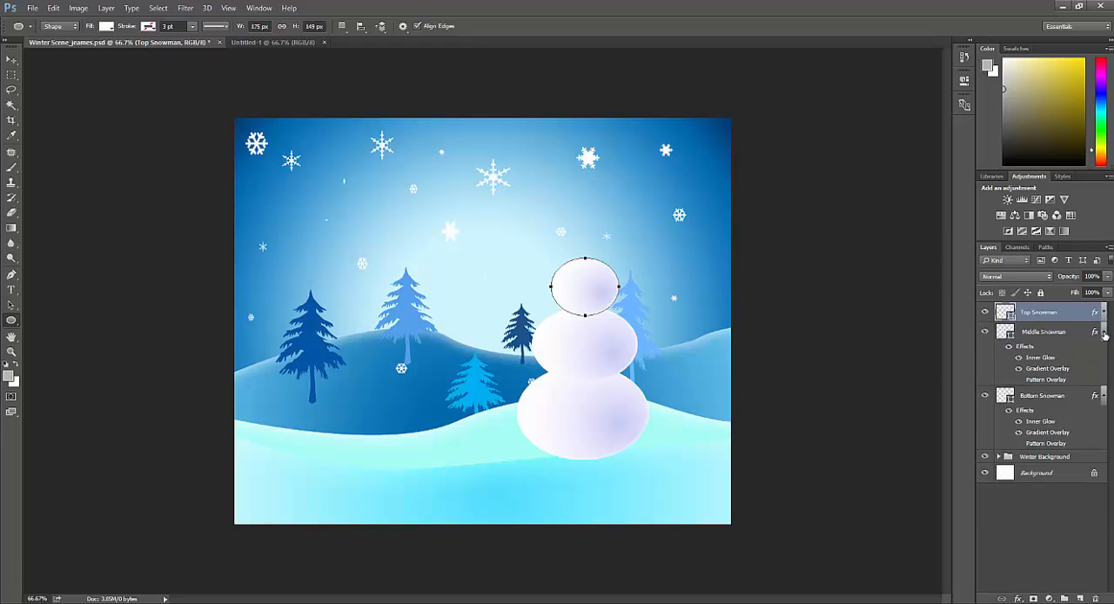
click(1104, 334)
click(1103, 352)
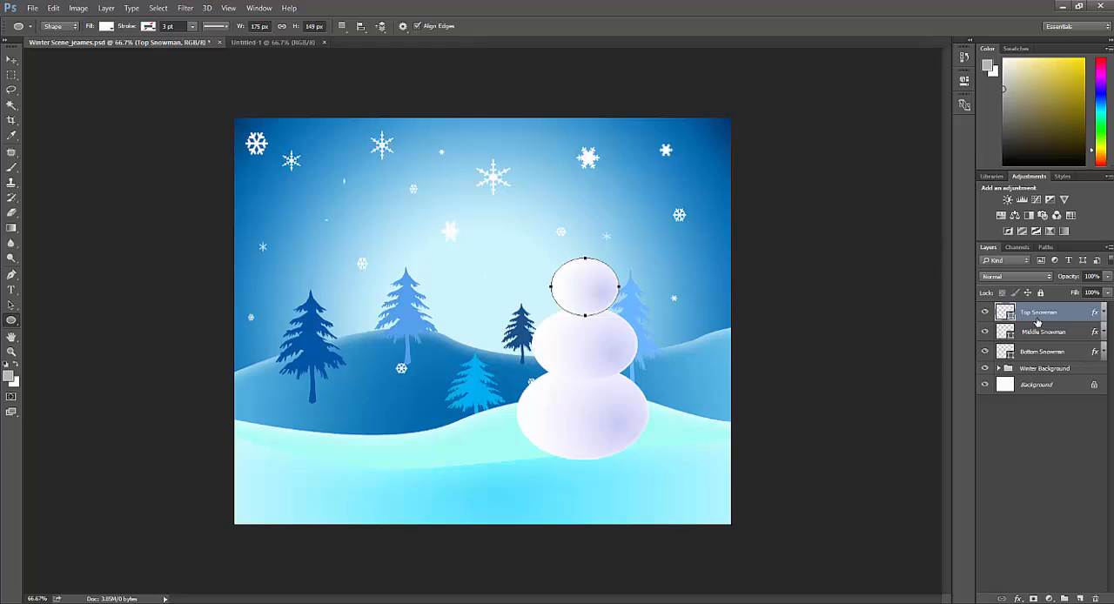
Step: Group the three snowman layers and name the group "Snowman Body"
shift+click(1040, 352)
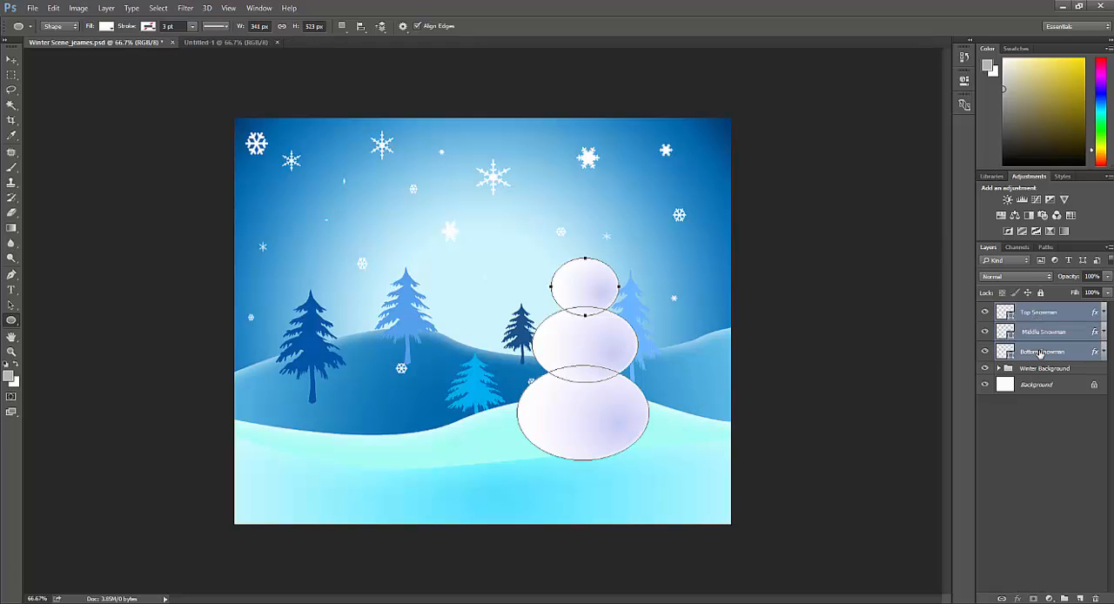
drag(1040, 320, 1063, 599)
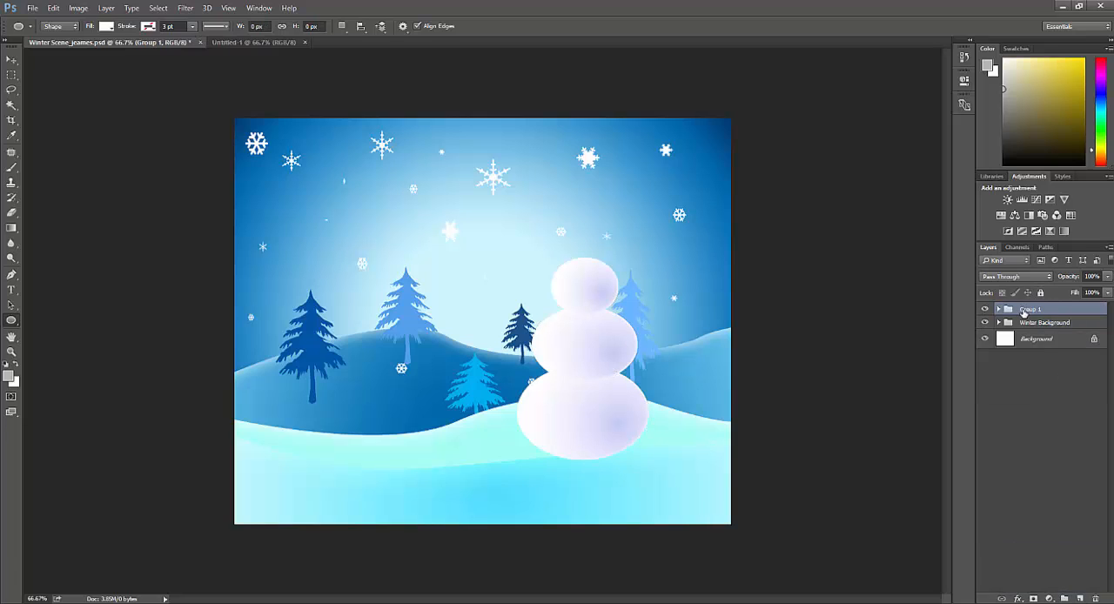
double_click(1027, 310)
text(Snowman Body)
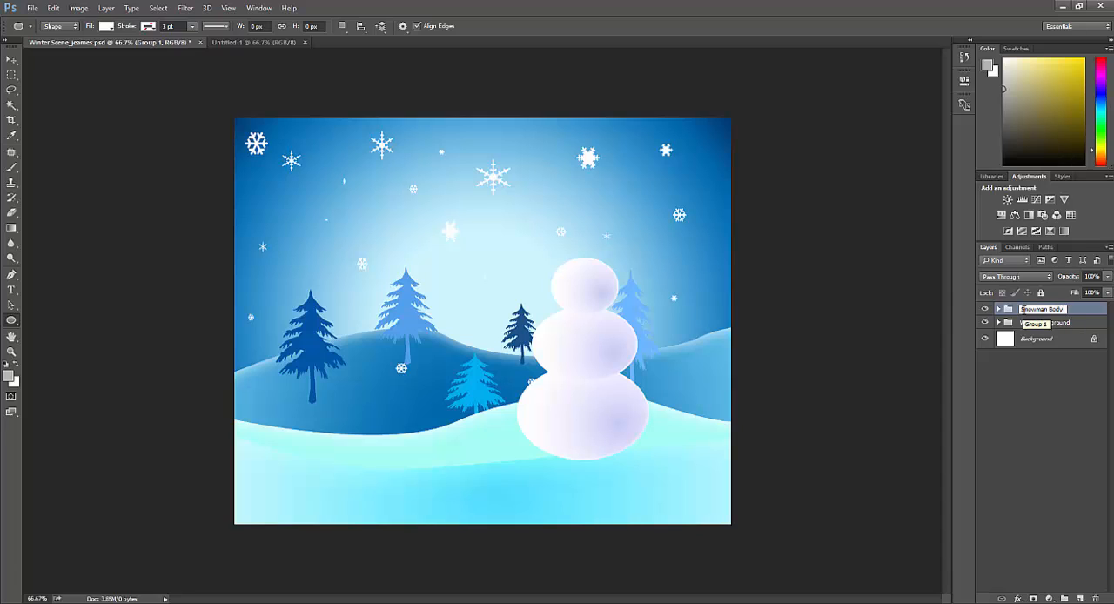
key(Return)
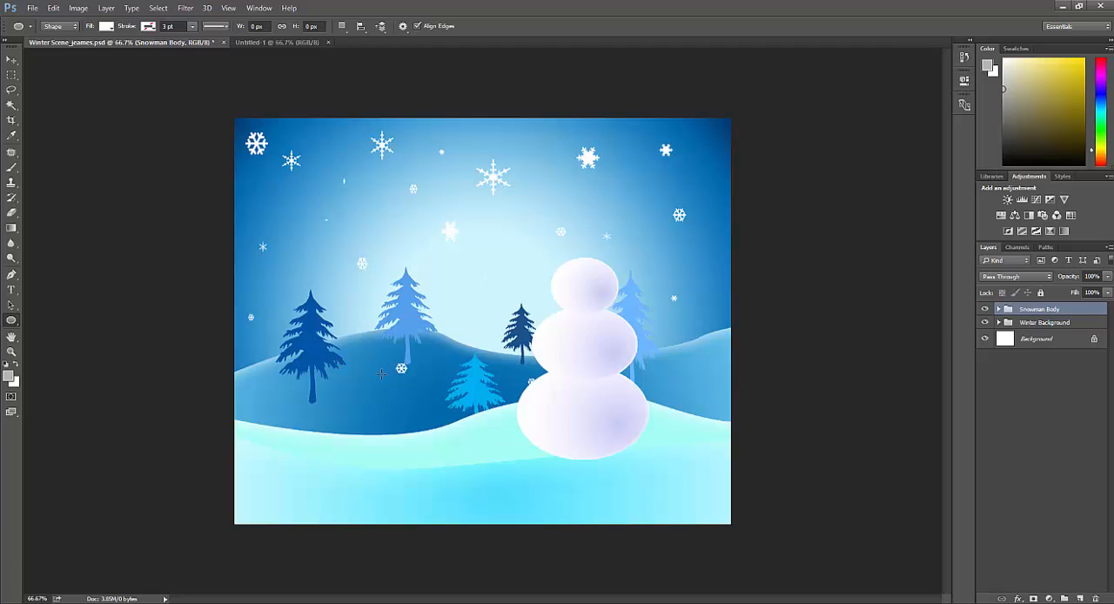
Step: Add a new layer above the Snowman Body group and name it "button - bottom"
key(ctrl+plus)
key(ctrl+plus)
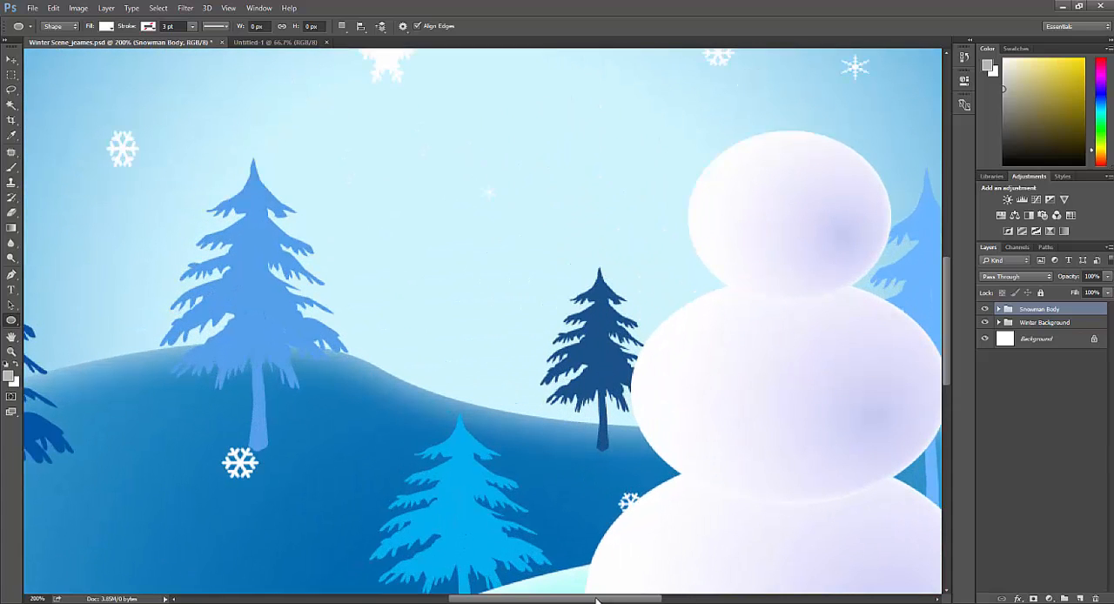
drag(596, 601, 661, 599)
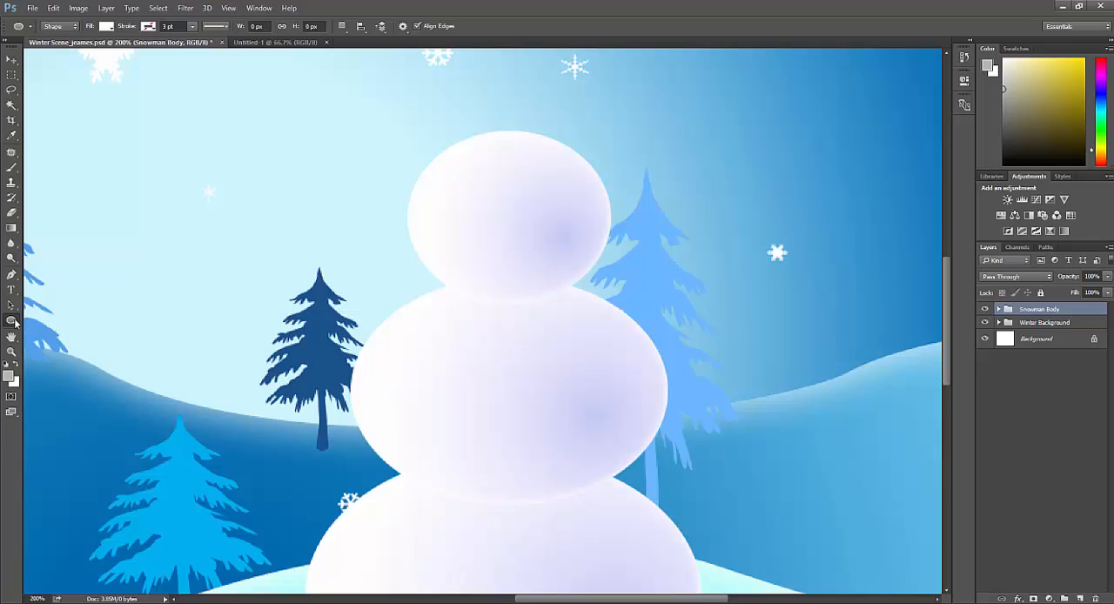
click(1079, 599)
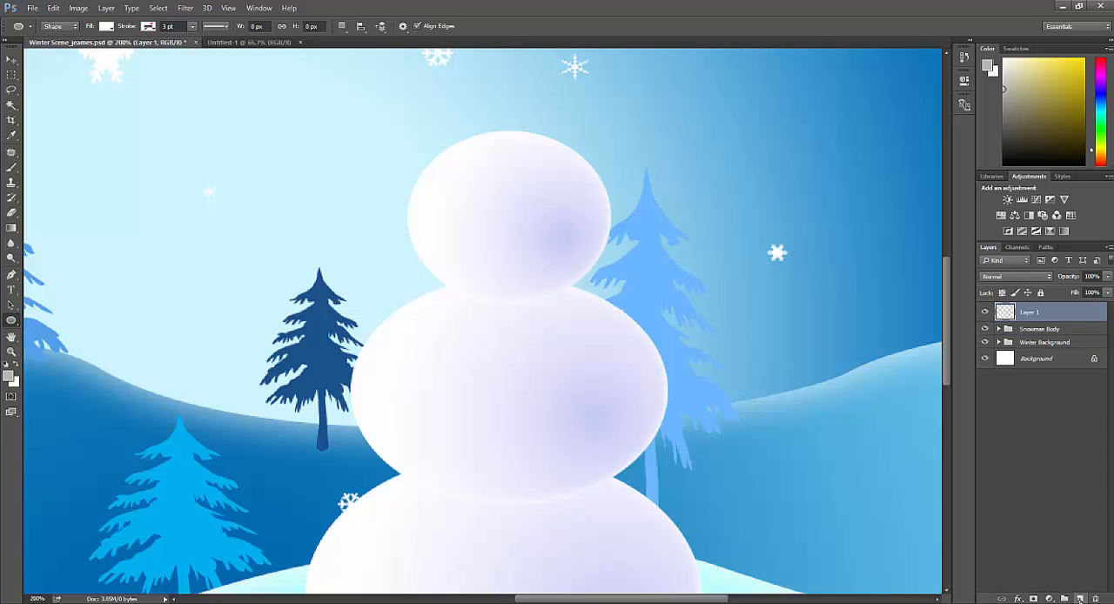
double_click(1030, 312)
text(bot)
text(bu)
text(tton )
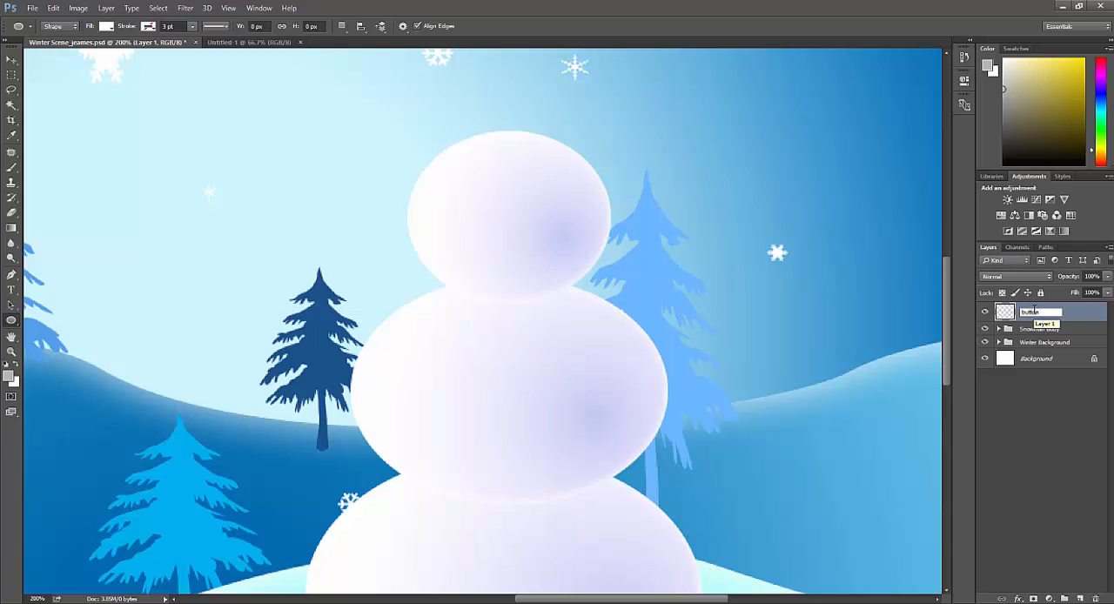
text(- bottom)
key(Return)
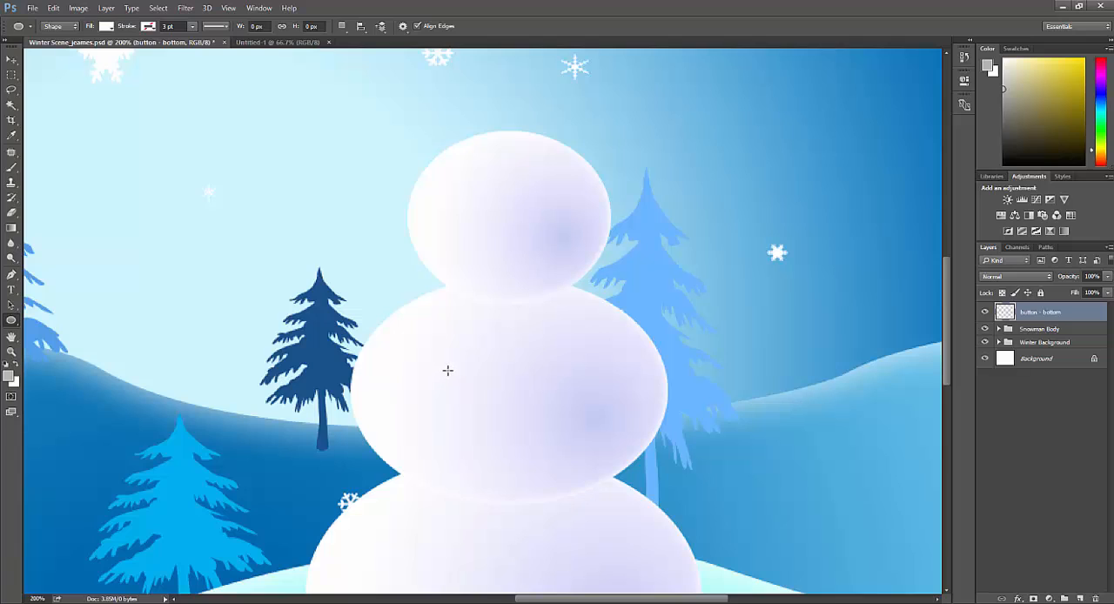
Step: Draw a small white ellipse on the middle snowball as a button, replacing a first attempt of about 15 by 10 px
drag(440, 362, 453, 369)
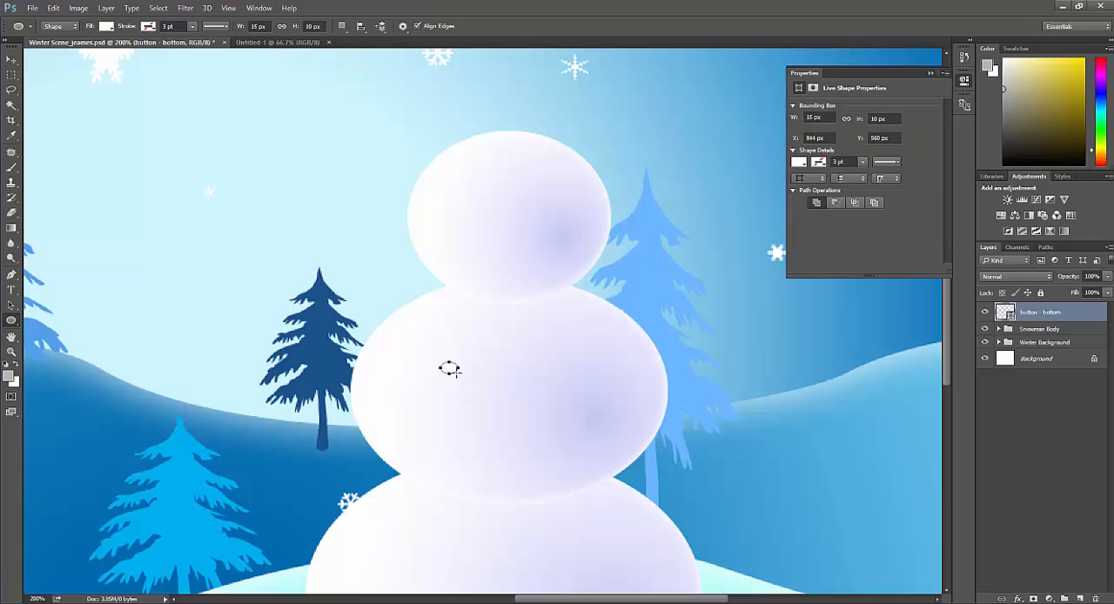
key(ctrl+z)
drag(444, 363, 476, 383)
Step: Add a Multiply drop shadow with 50% opacity to the "button - bottom" layer
double_click(1065, 315)
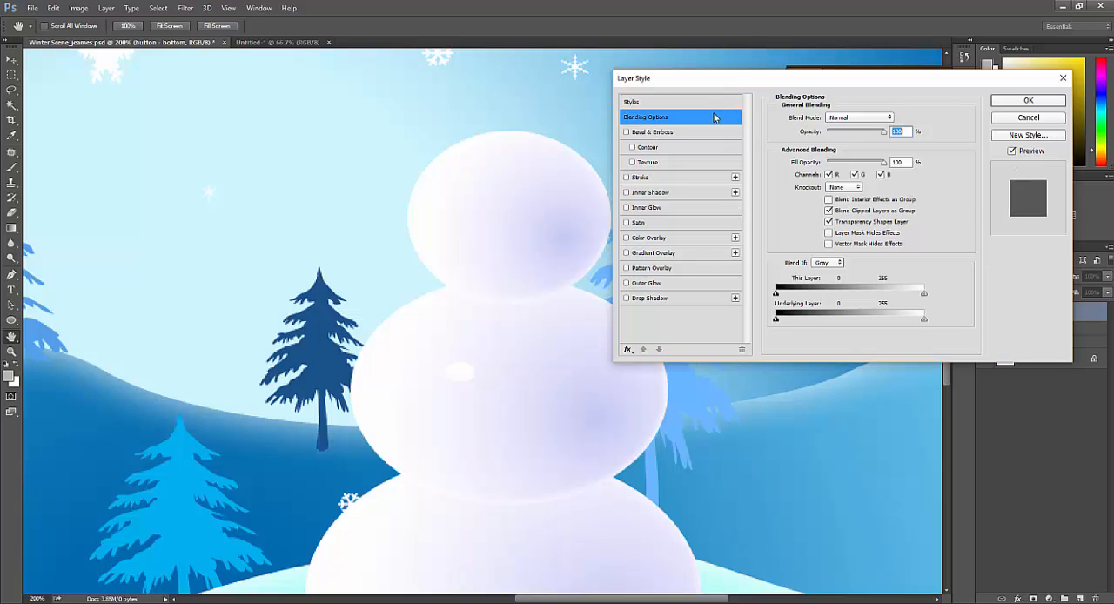
click(647, 298)
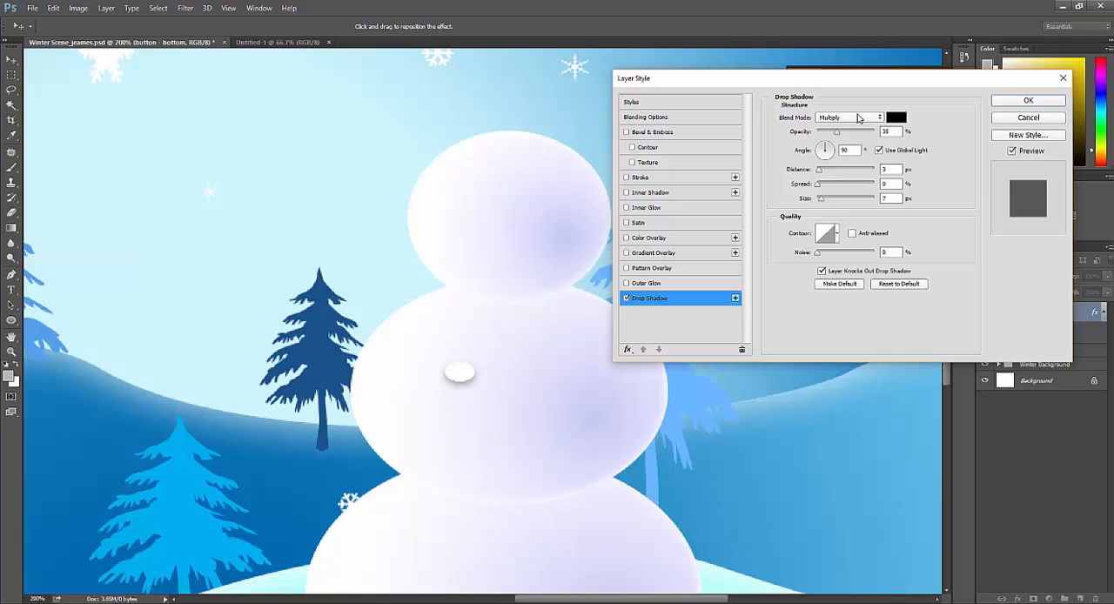
double_click(894, 134)
click(861, 133)
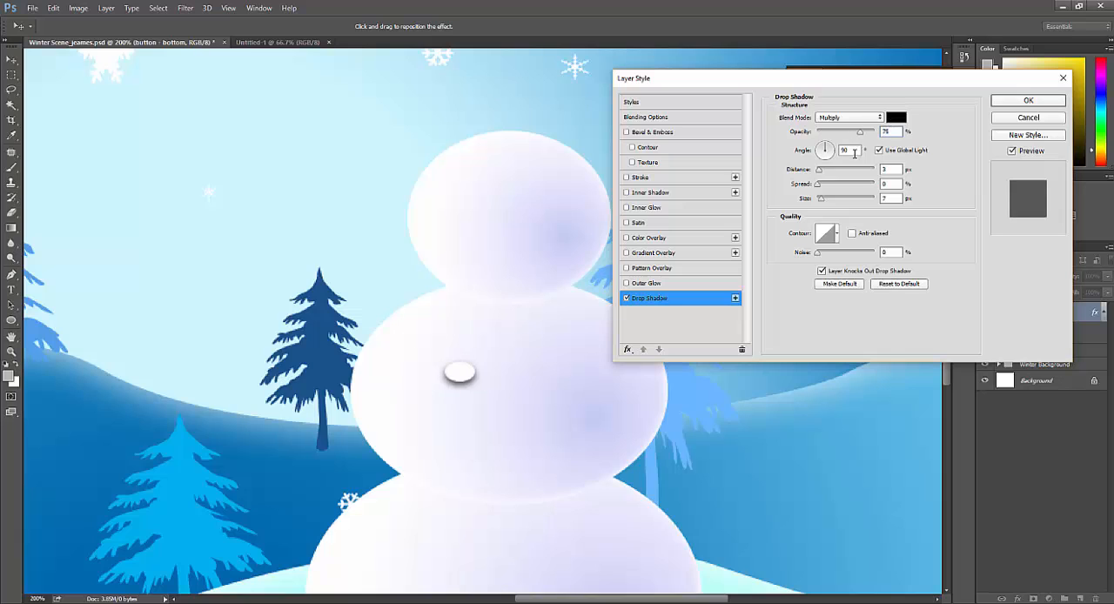
drag(860, 132, 845, 137)
text(50)
key(Return)
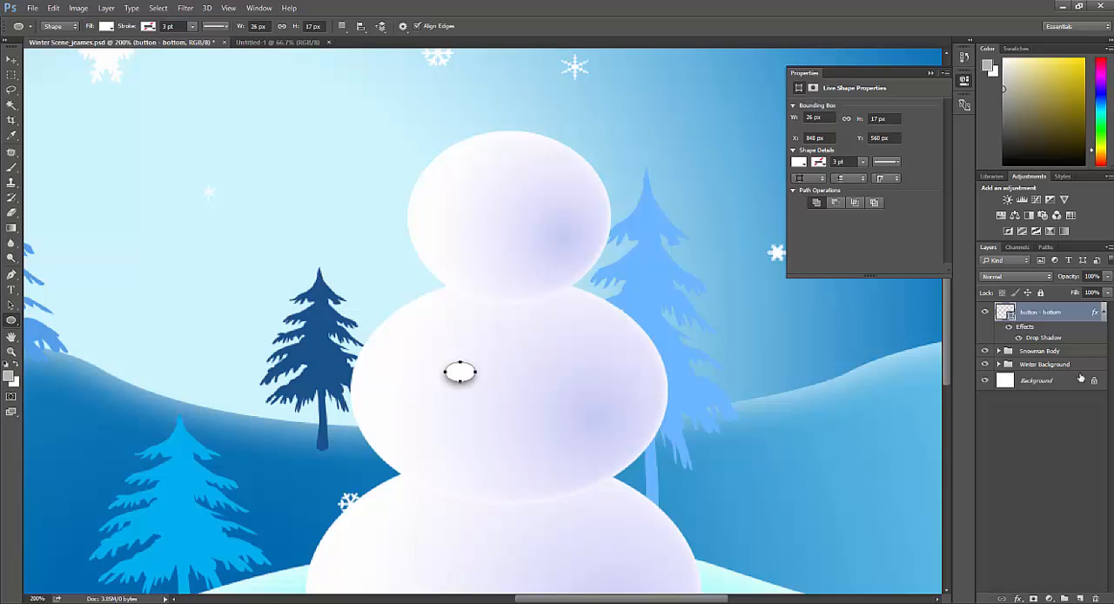
Step: Set the bottom button's drop shadow to an angle of 15°, a distance of 5 px and a size of 5 px
double_click(1073, 315)
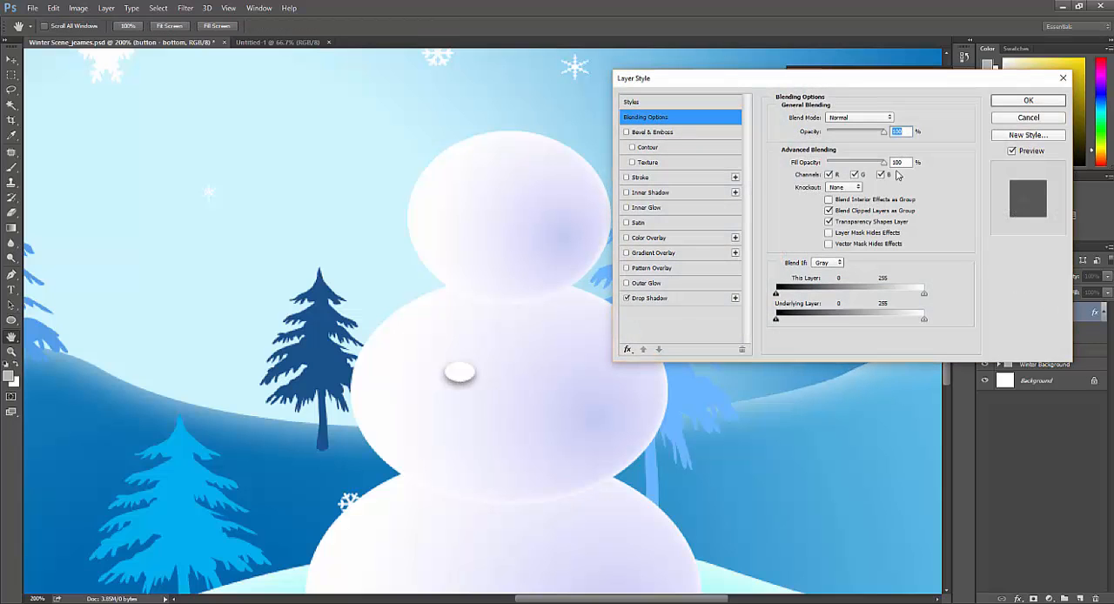
click(649, 299)
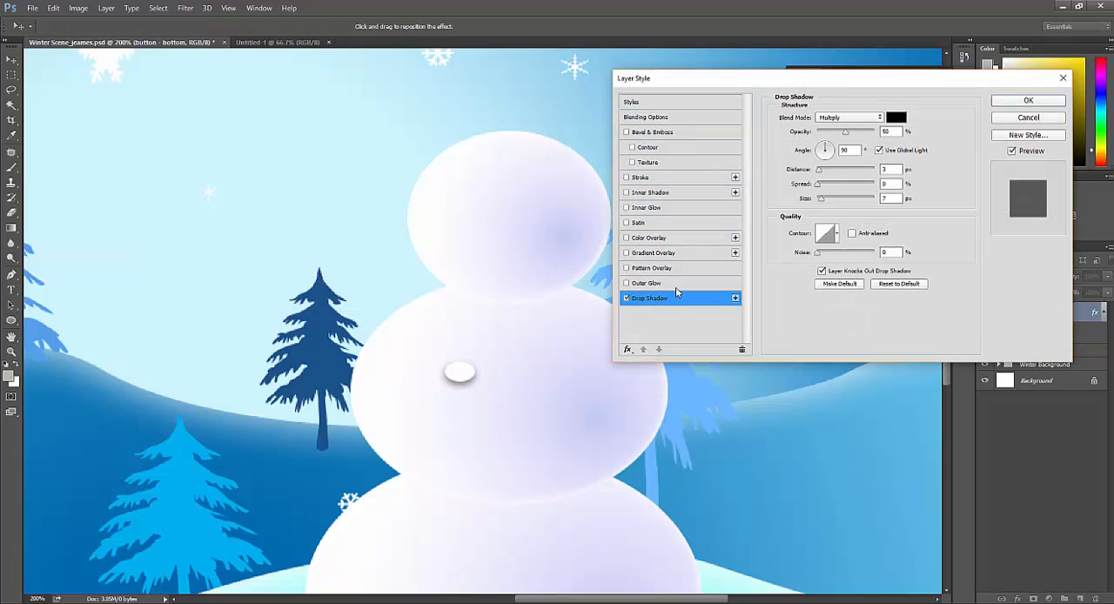
double_click(849, 151)
click(834, 150)
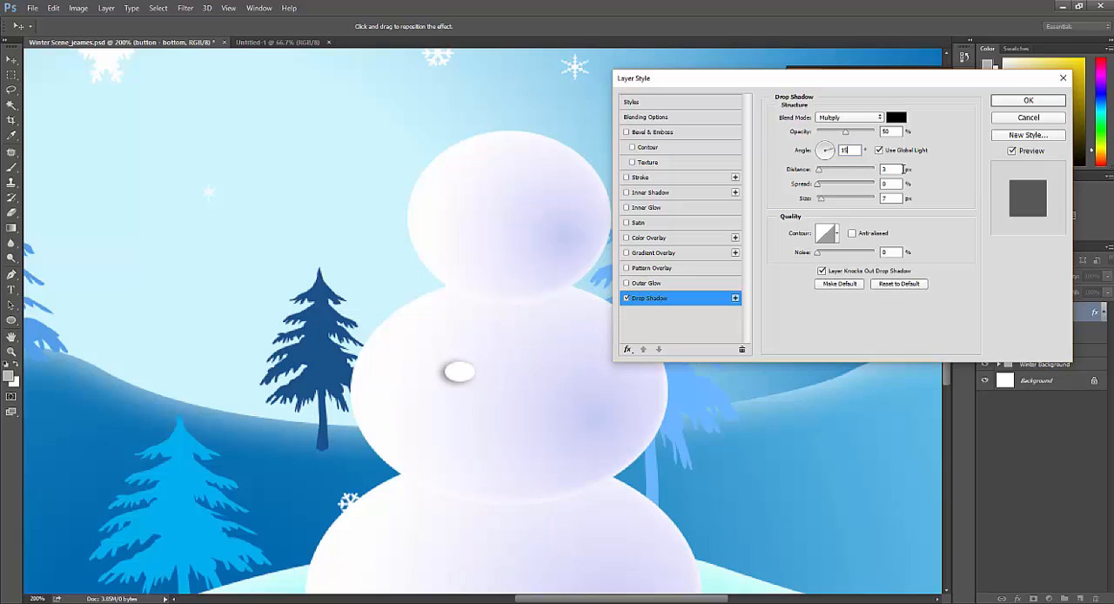
double_click(886, 168)
text(5)
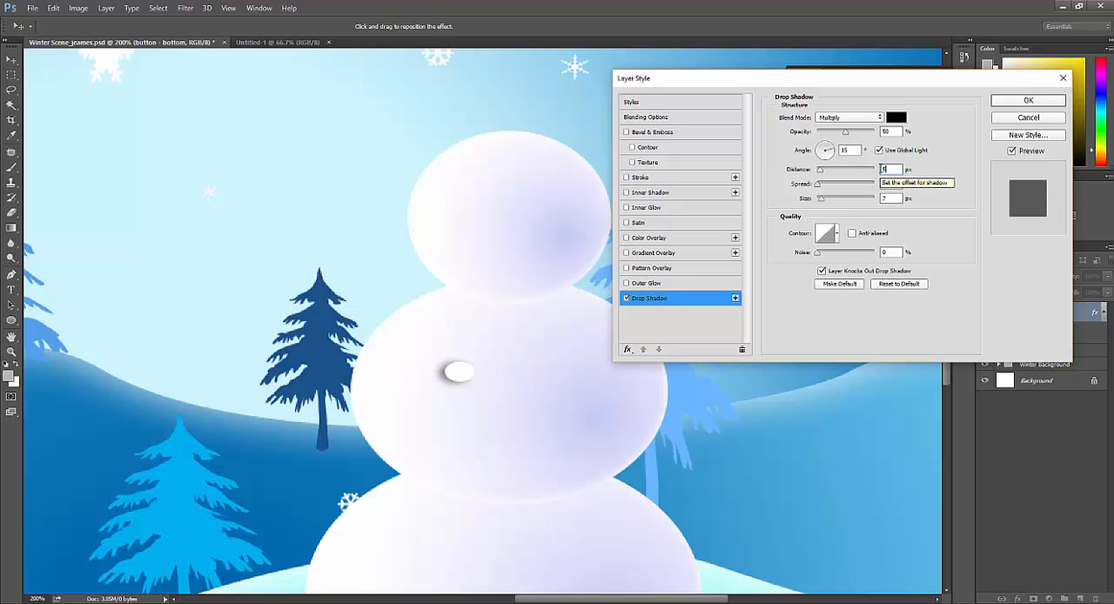
double_click(889, 198)
text(5)
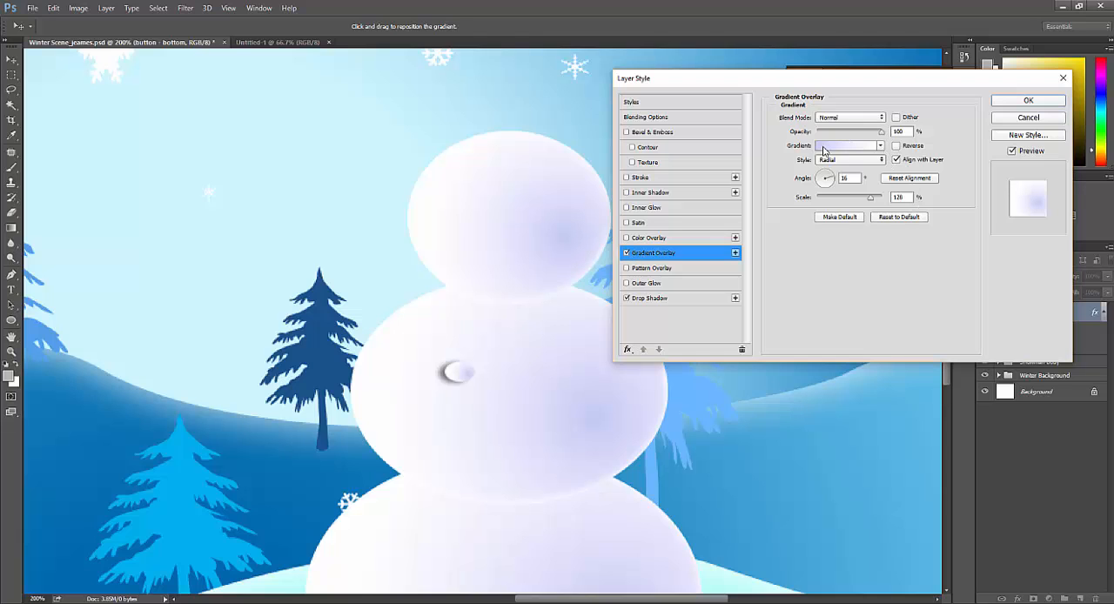
Step: Change the starting colour stop of the button's radial gradient overlay to a dark red
click(837, 146)
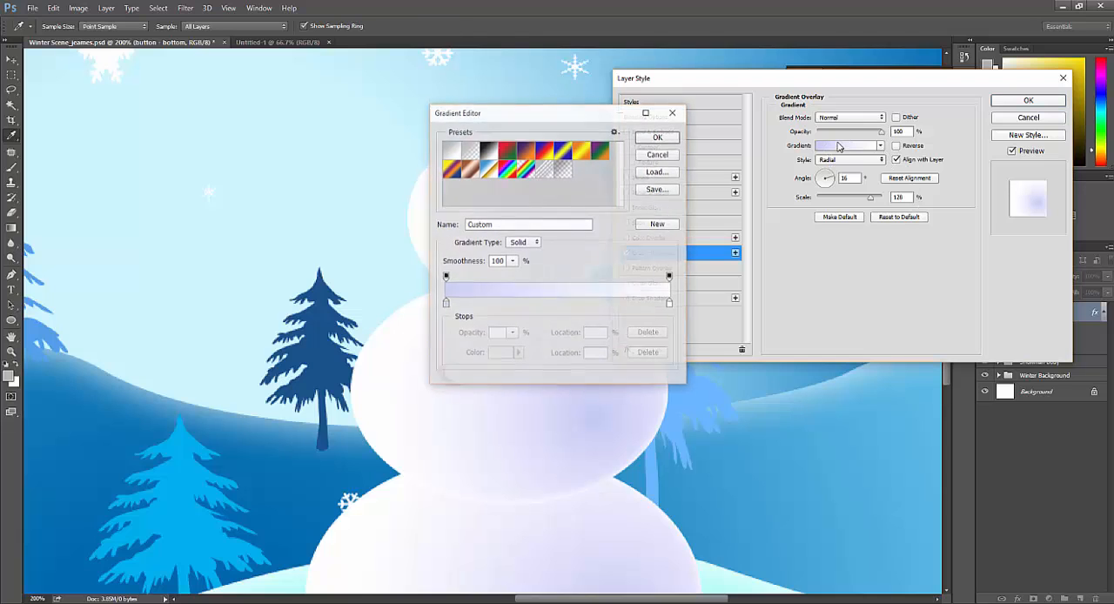
click(445, 304)
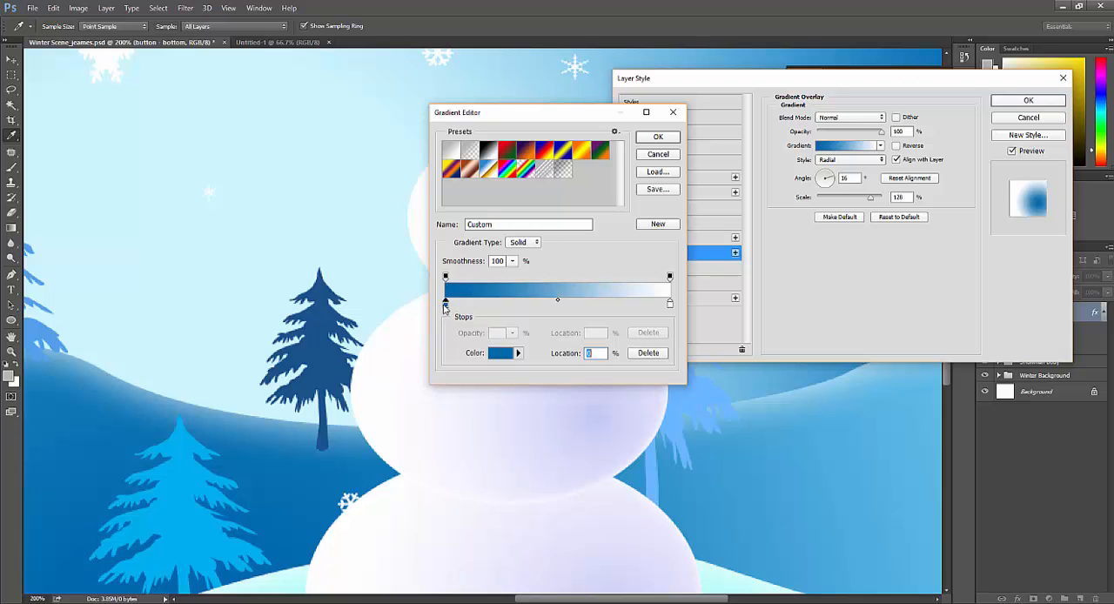
double_click(445, 304)
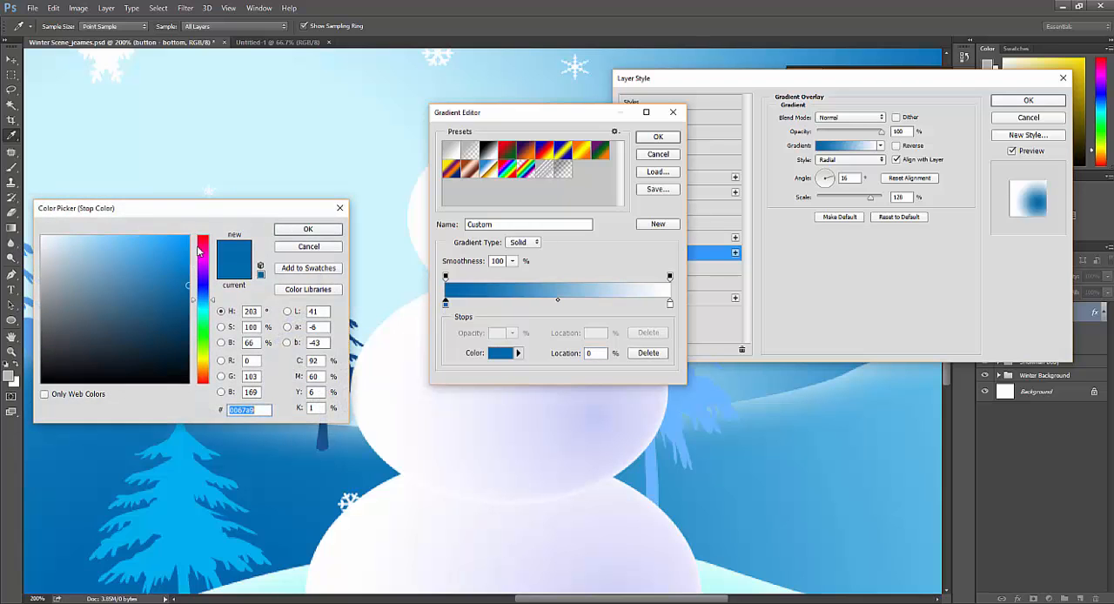
text(931111)
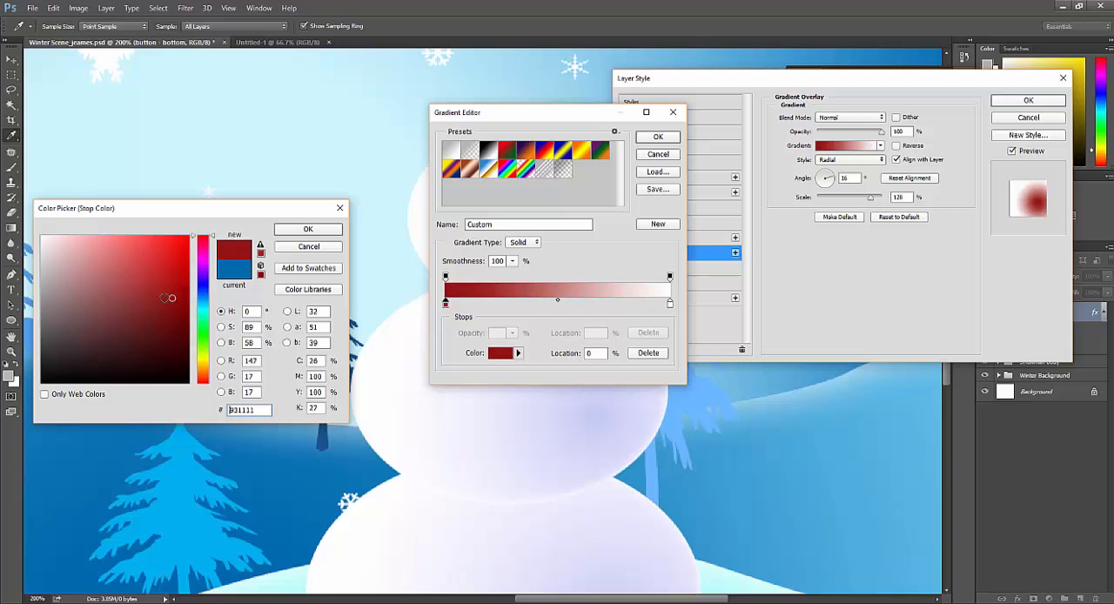
click(161, 298)
click(325, 237)
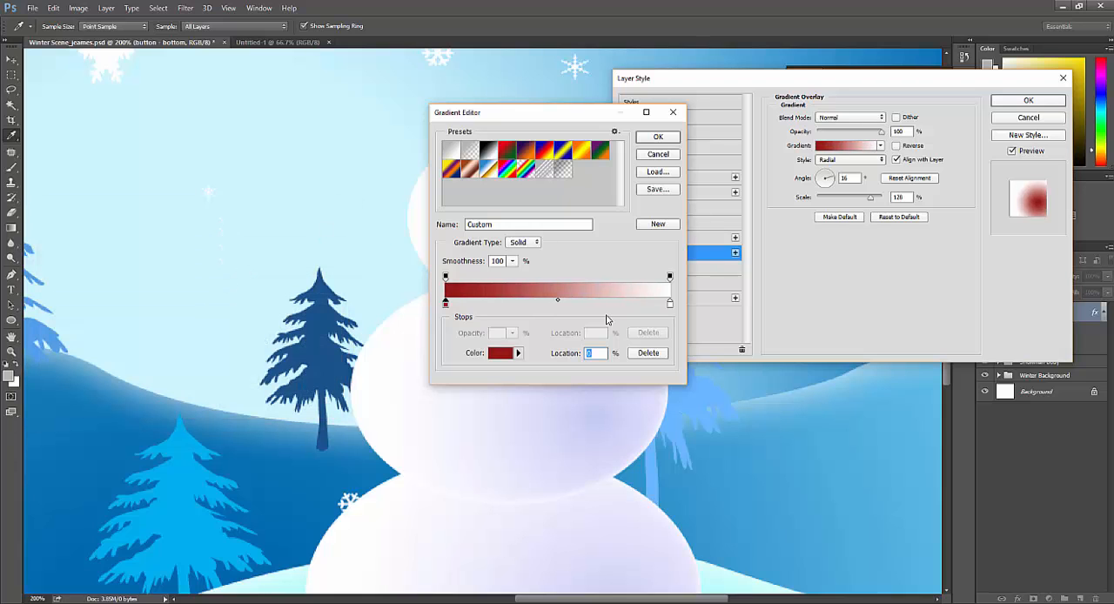
Step: Change the end colour stop of the button's gradient to a light orange and accept the gradient
double_click(670, 303)
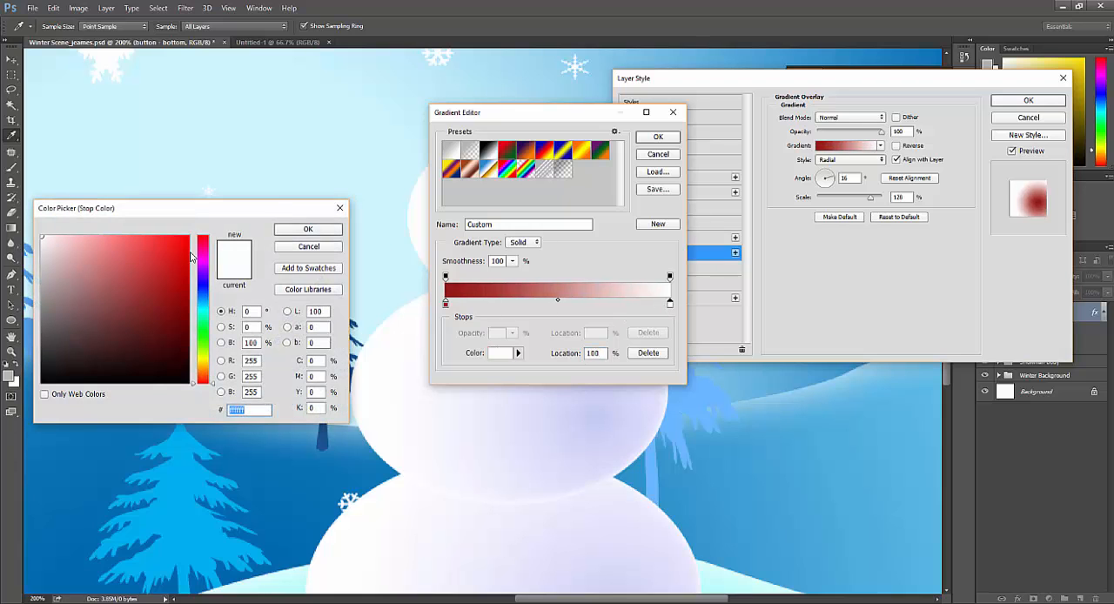
drag(200, 359, 201, 372)
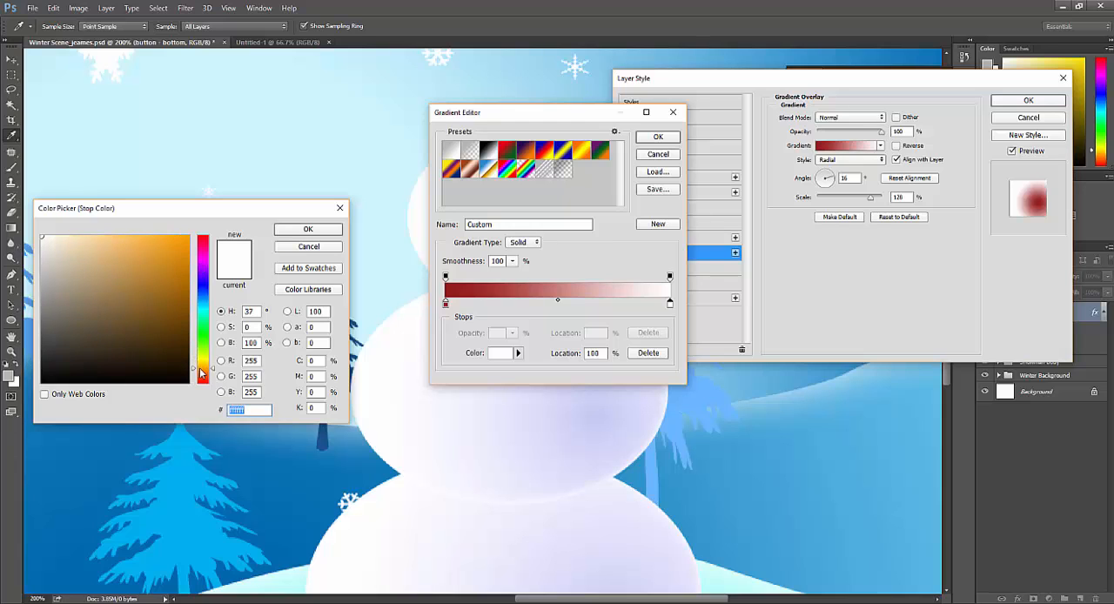
click(149, 238)
drag(136, 245, 137, 252)
click(305, 230)
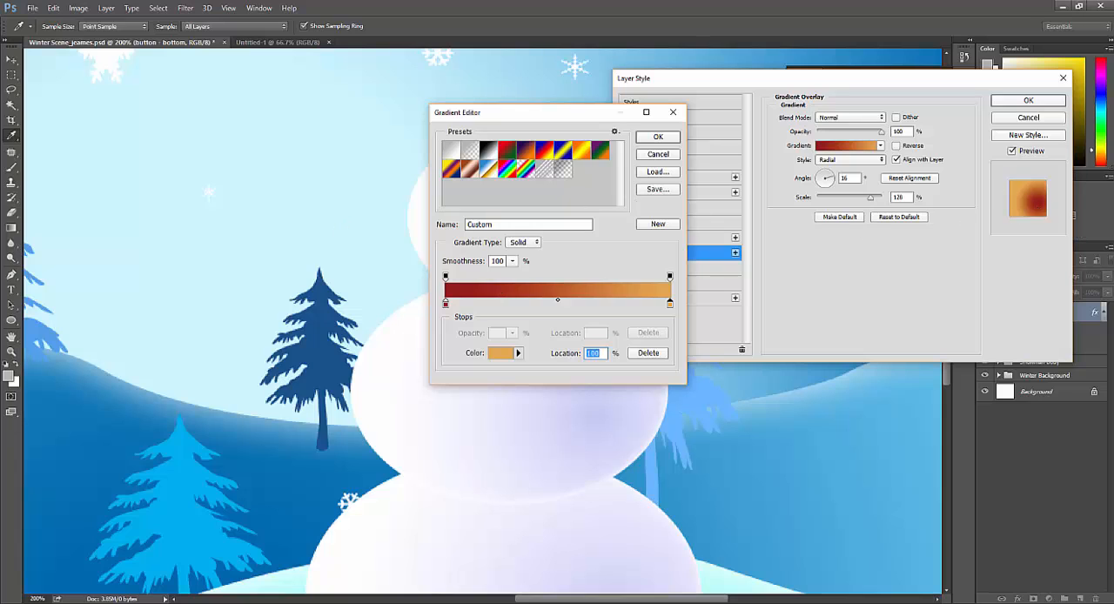
click(659, 139)
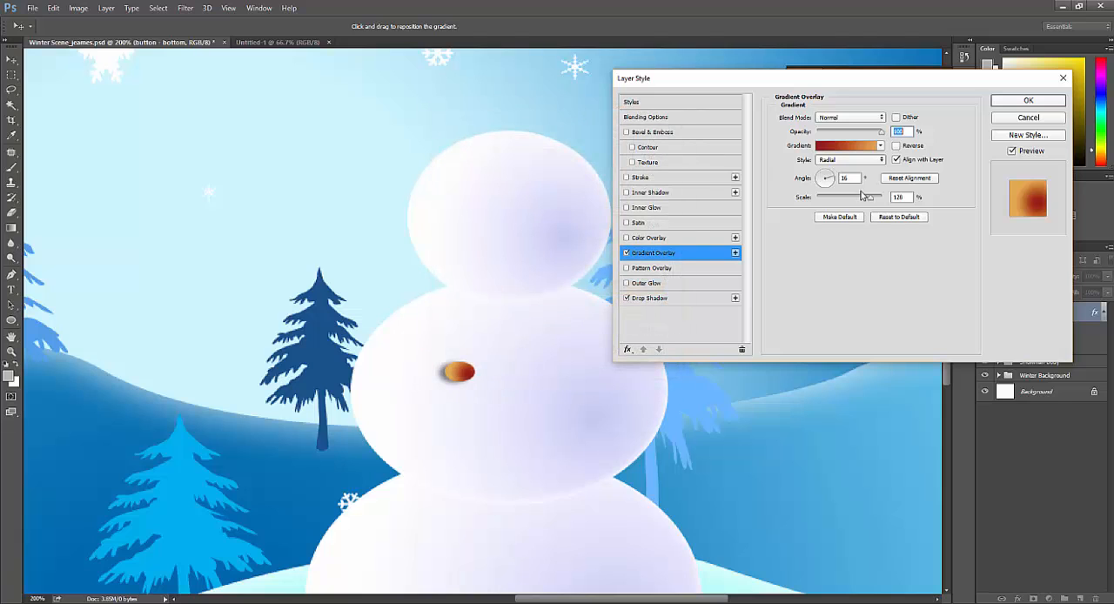
Step: Adjust the angle, scale and position of the button's radial gradient overlay and apply the layer style
drag(830, 178, 849, 199)
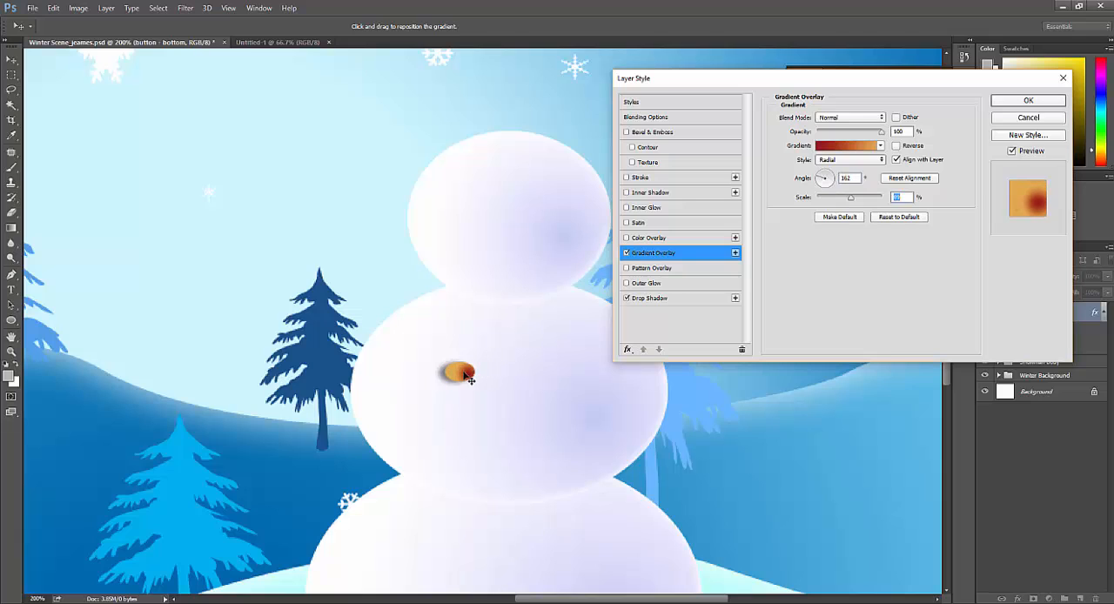
drag(467, 376, 464, 375)
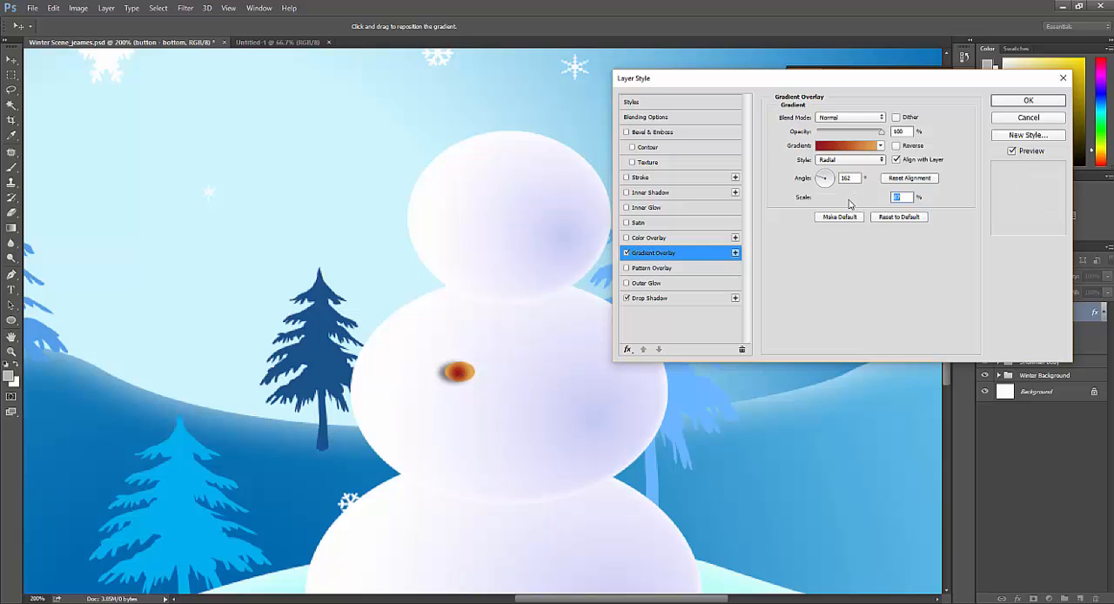
mouse_move(851, 203)
mouse_down()
mouse_move(837, 202)
mouse_move(868, 209)
mouse_up()
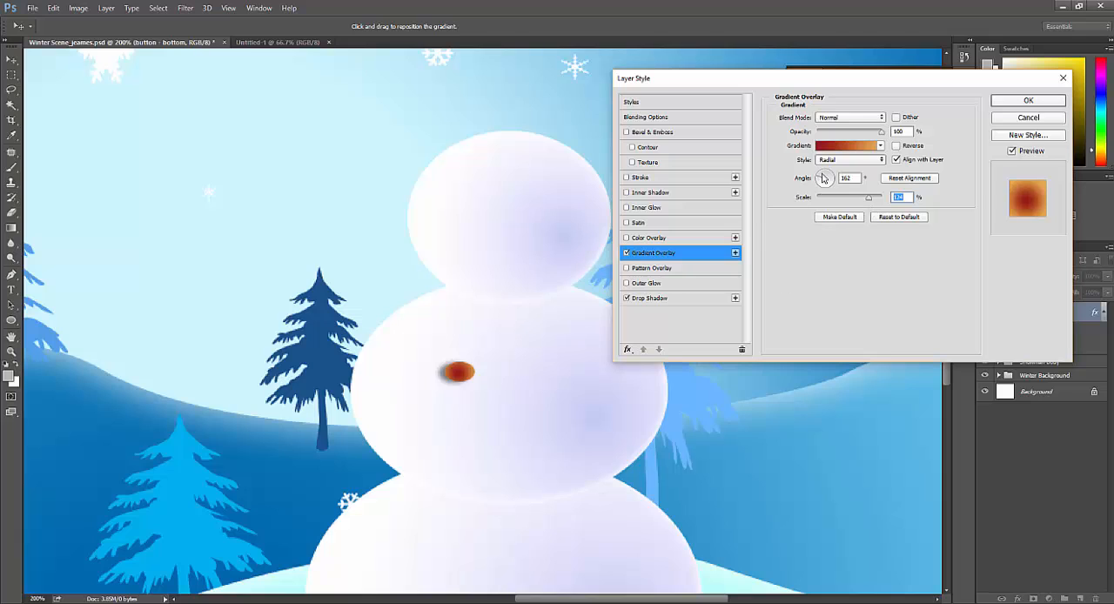
drag(823, 179, 817, 183)
click(1027, 101)
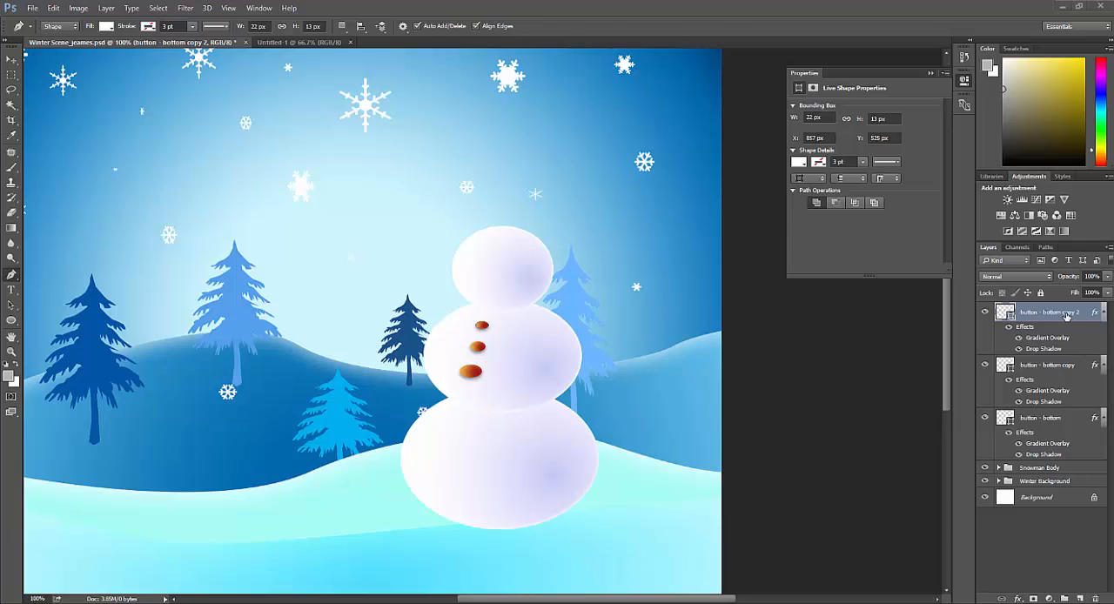
Step: Rename the "button - bottom copy" layer as "middle button"
click(1063, 369)
double_click(1064, 369)
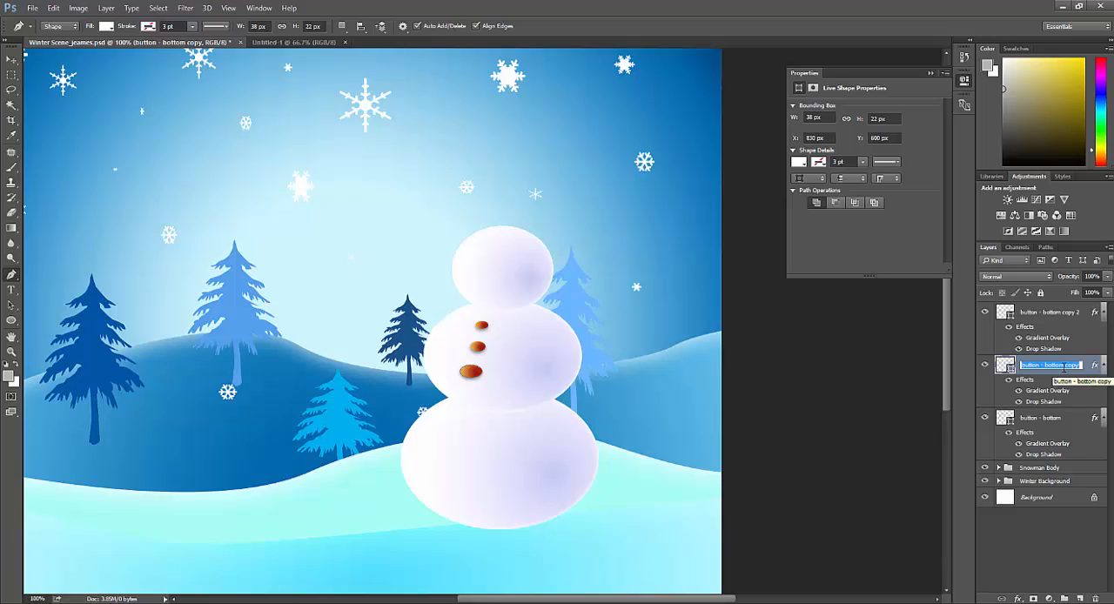
text(middle butt)
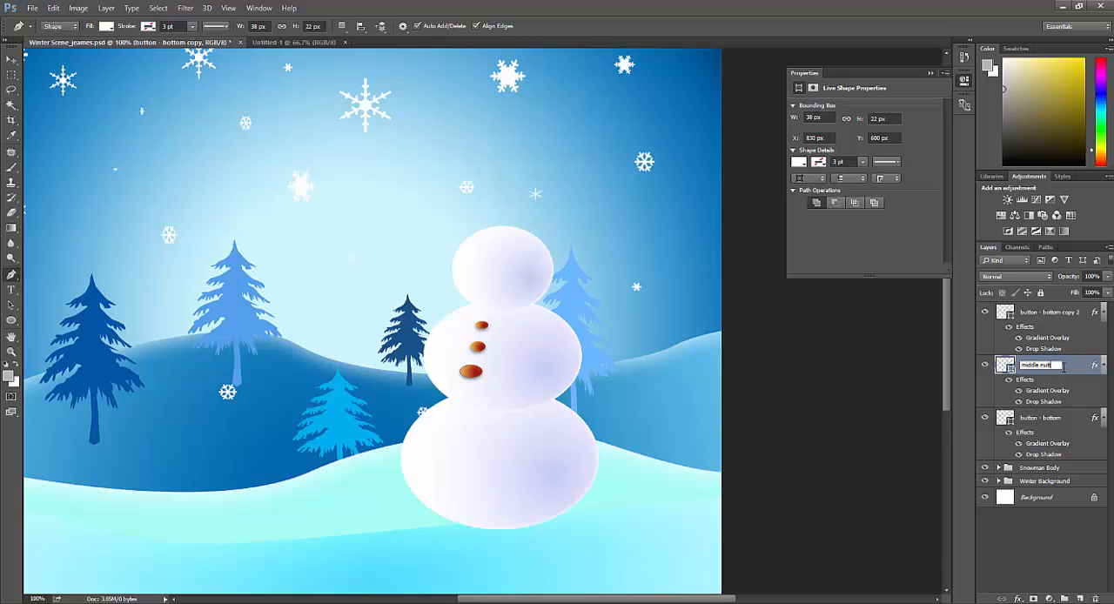
key(BackSpace)
key(BackSpace)
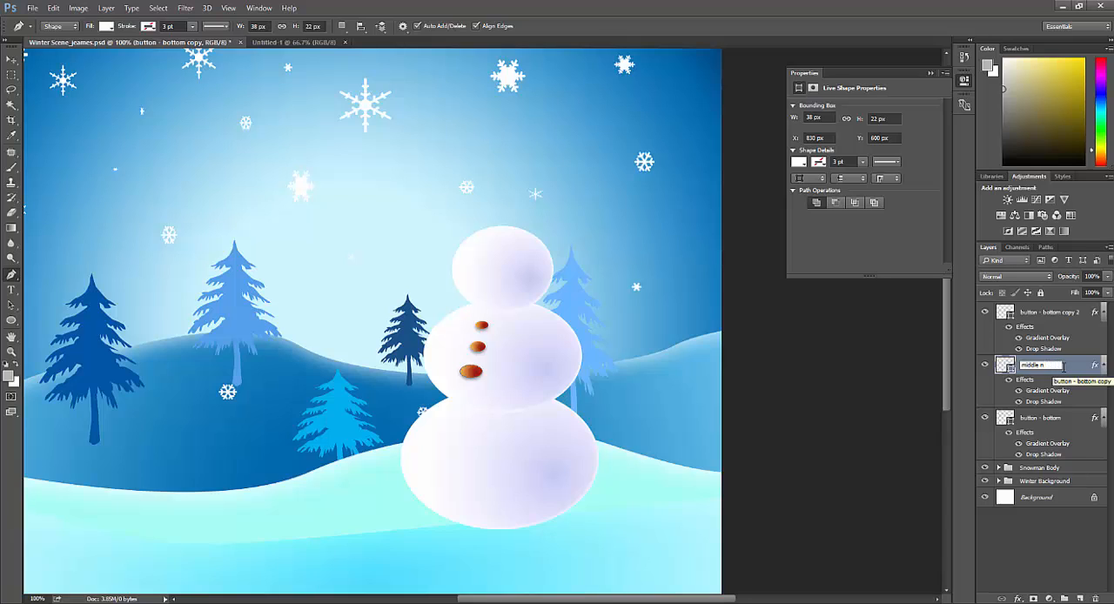
text(button)
key(Return)
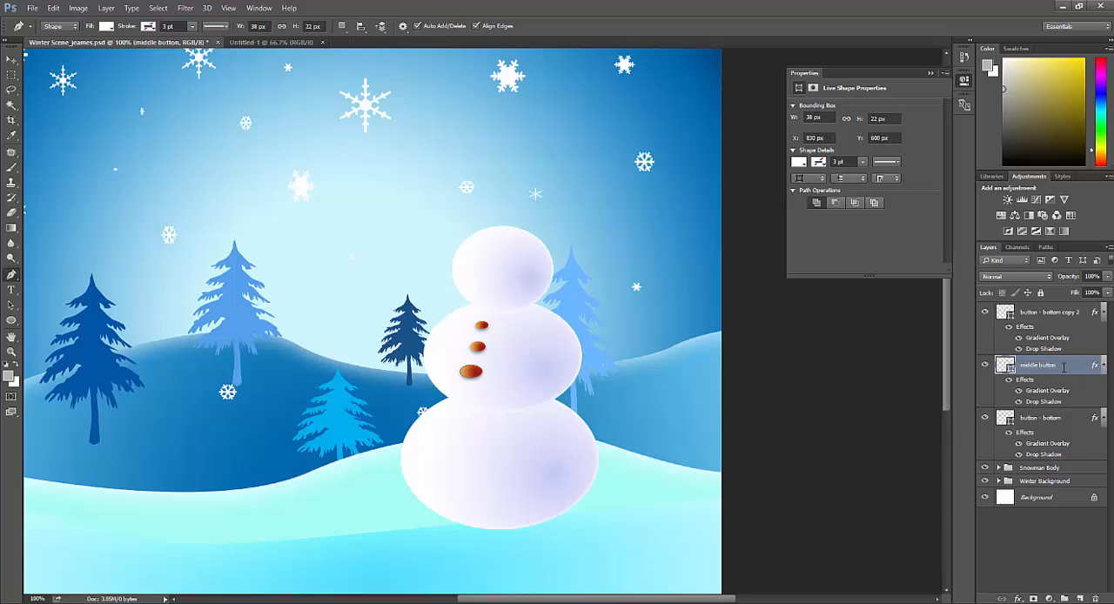
Step: Rename the "button - bottom copy 2" layer as "top button"
double_click(1058, 312)
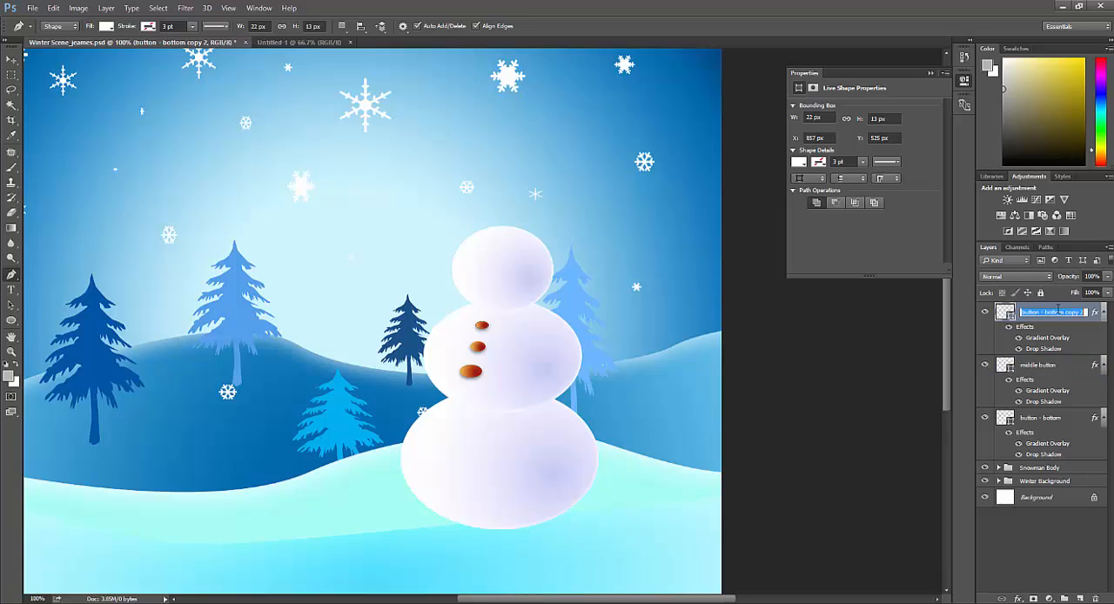
text(top button)
key(Return)
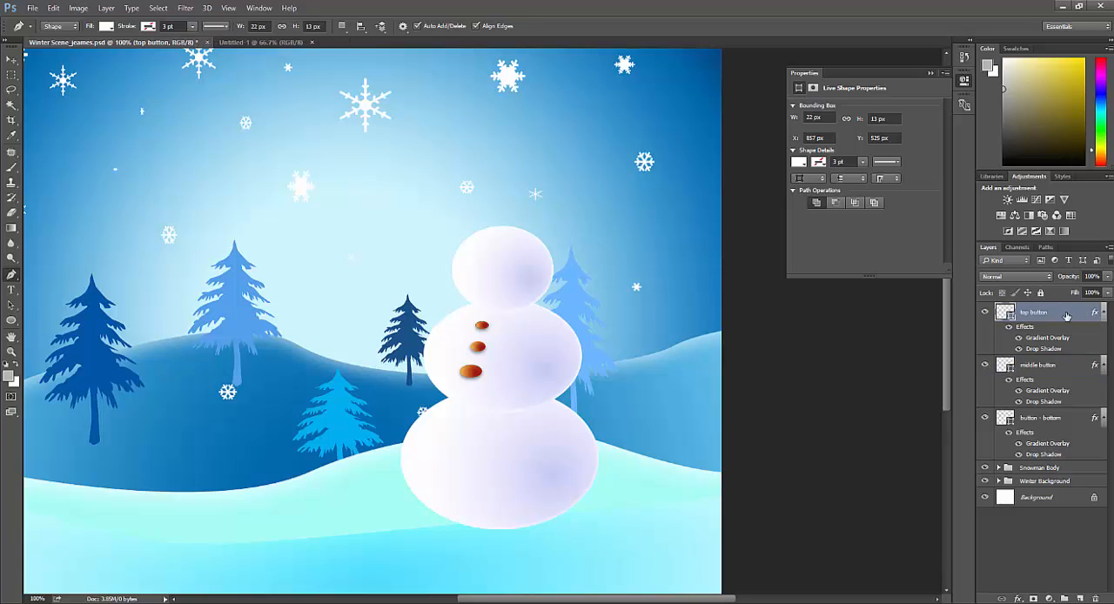
Step: Collapse the effects lists of the three button layers
click(1104, 311)
click(1104, 332)
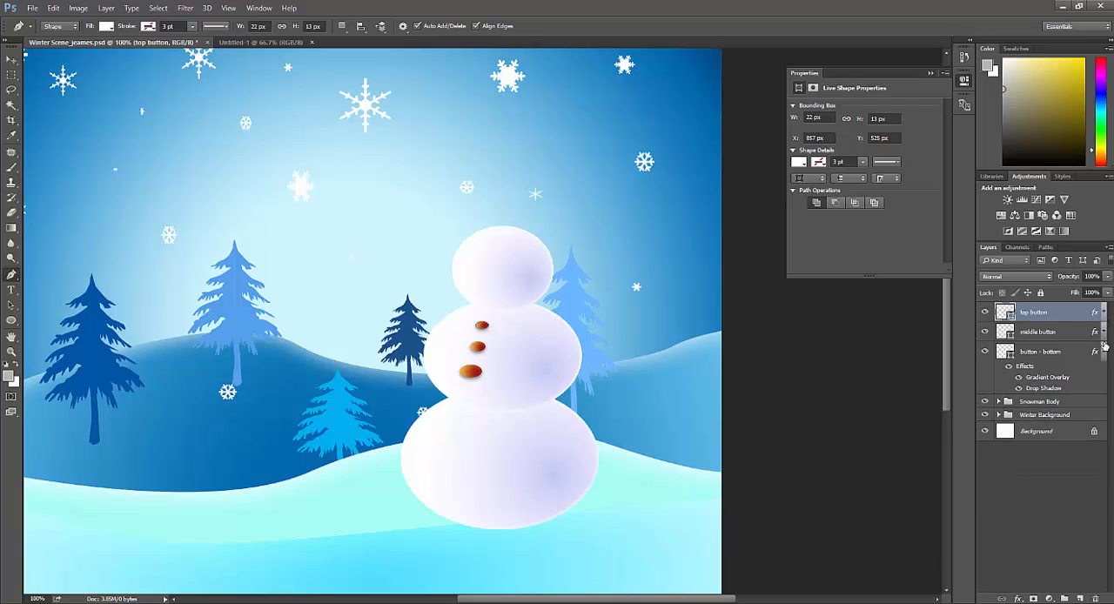
click(1105, 350)
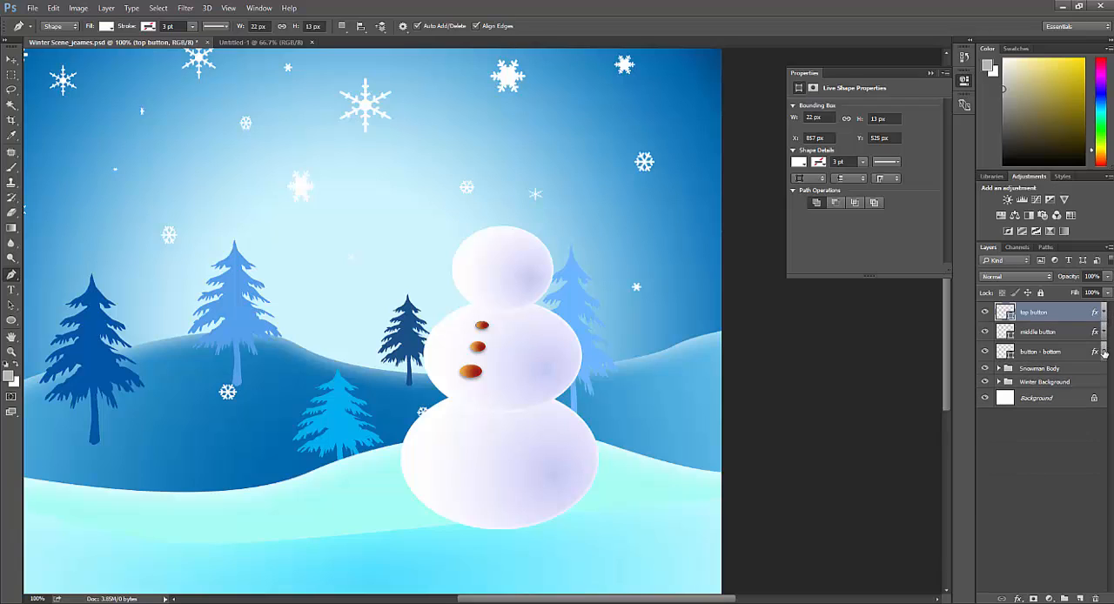
Step: Group the three button layers and name the group "buttons"
shift+click(1062, 360)
drag(1058, 355, 1063, 599)
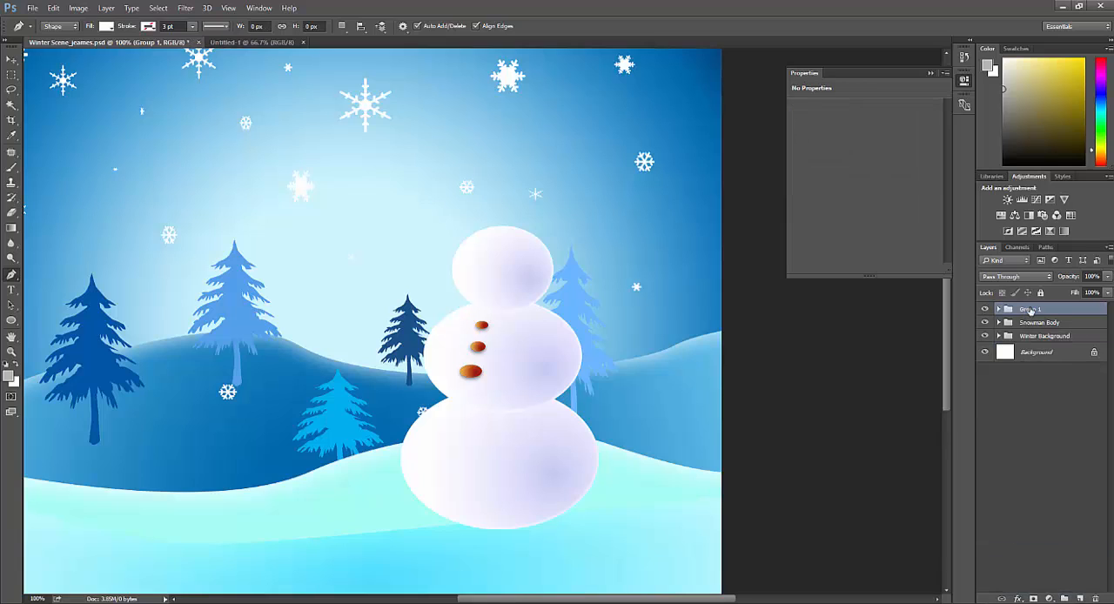
double_click(1030, 310)
text(buttons)
key(Return)
Step: Add a new layer above the buttons group and name it "nose"
click(1081, 597)
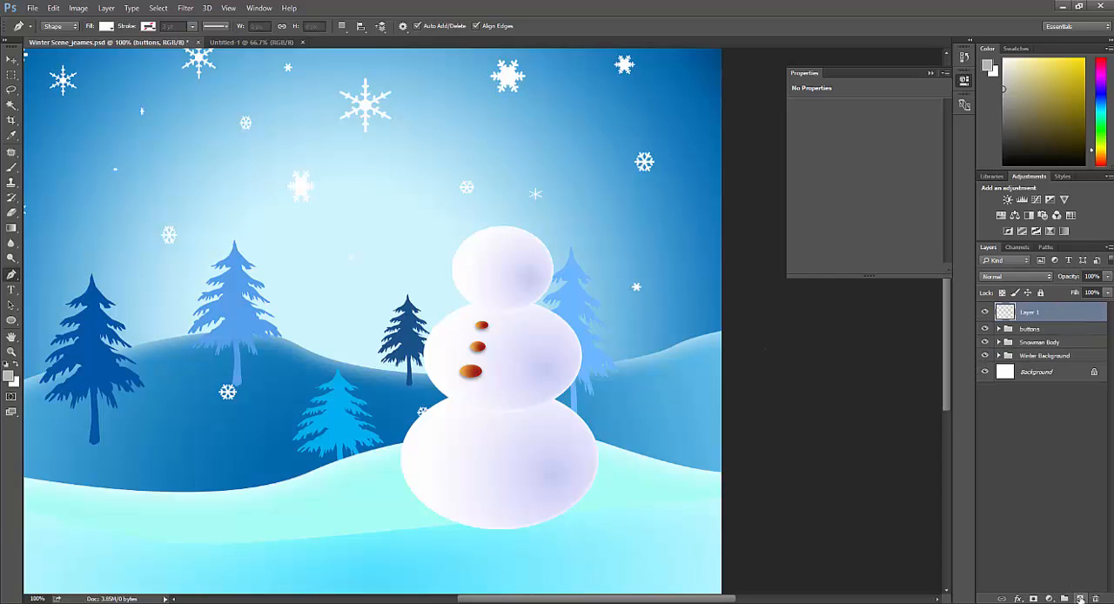
double_click(1029, 311)
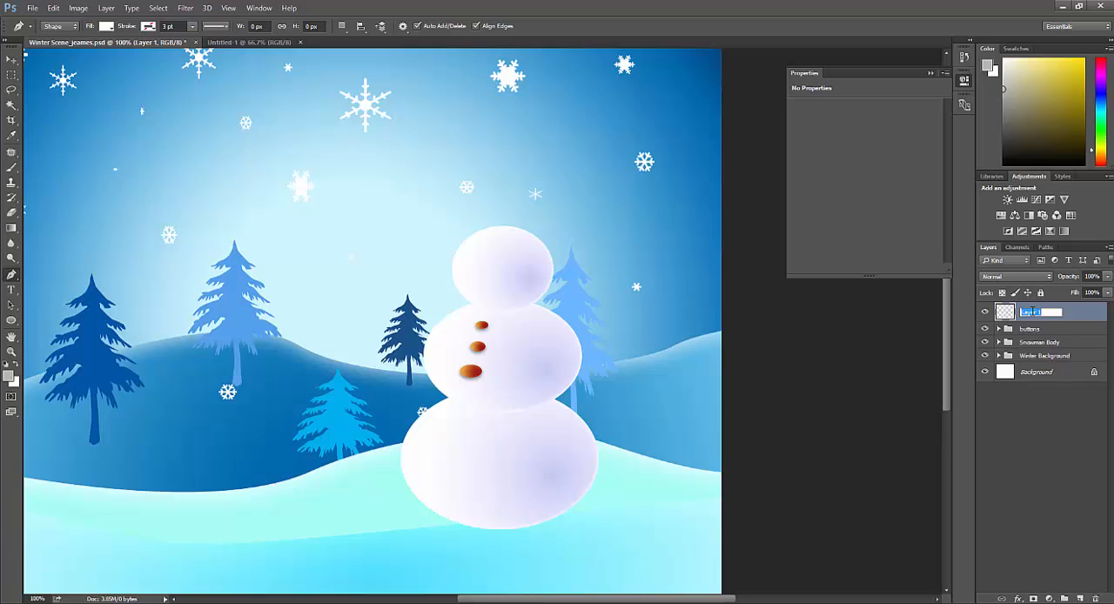
text(nose)
key(Return)
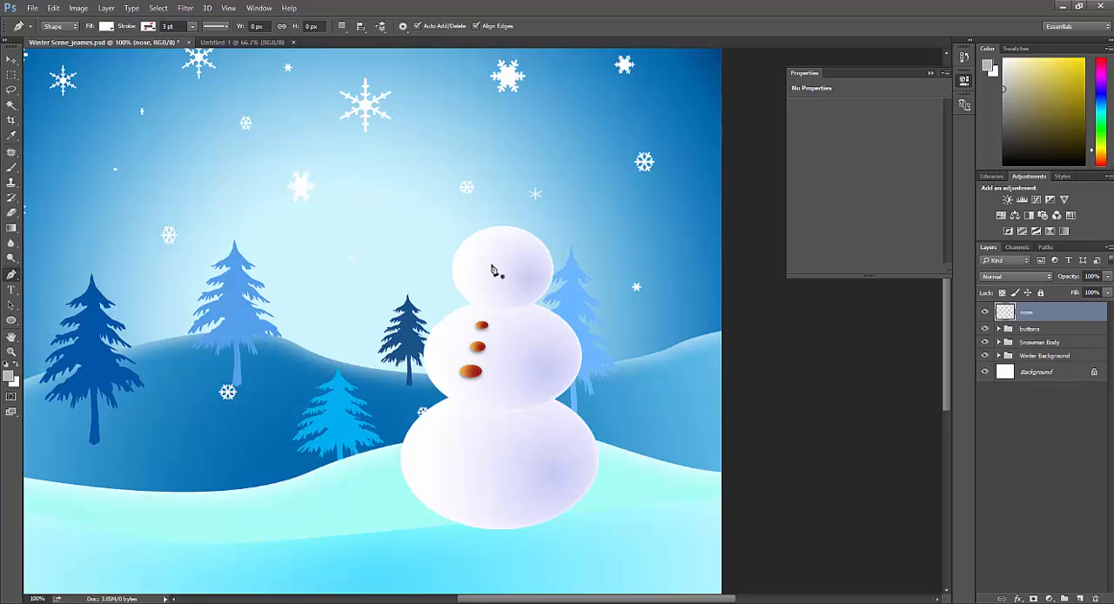
scroll(493, 271, up, 3)
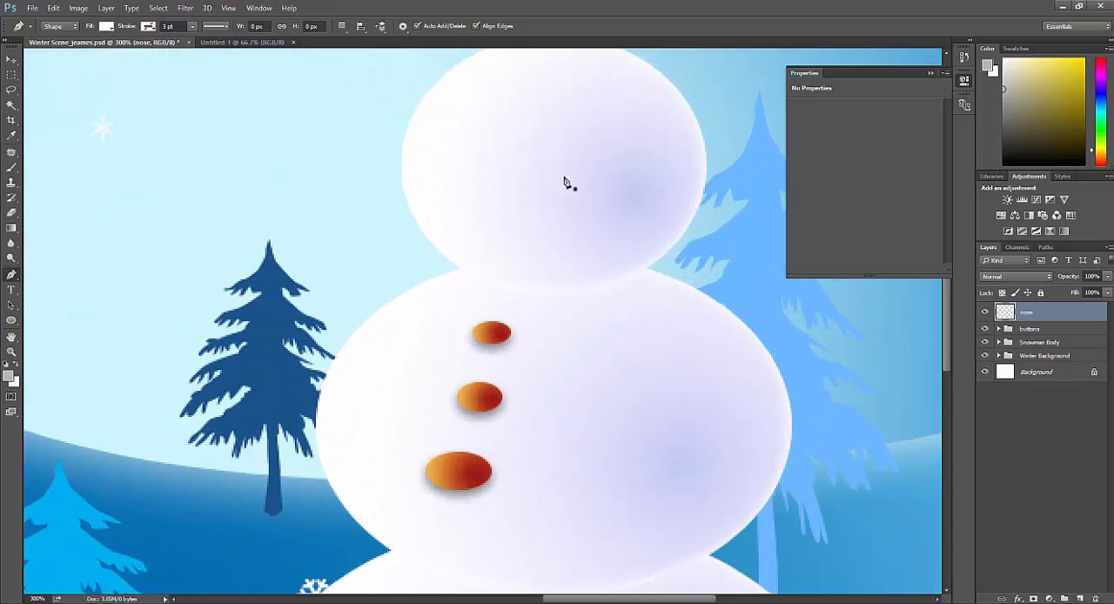
Step: Draw a closed carrot-shaped nose about 78 by 23 px with the Pen tool, extending past the left edge of the snowman's head
scroll(566, 182, up, 1)
scroll(564, 197, up, 1)
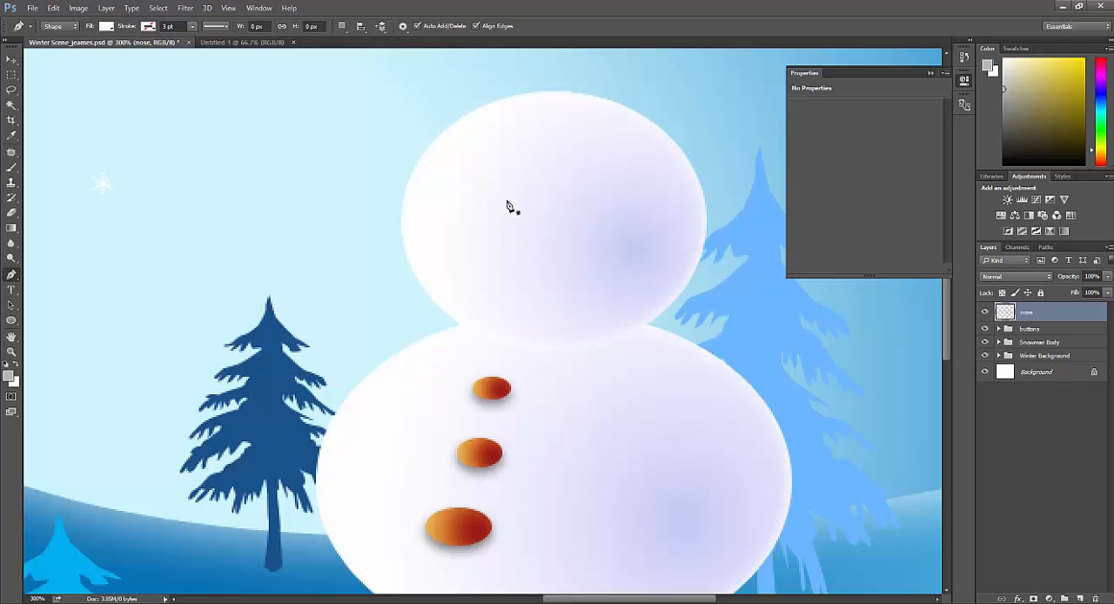
click(508, 201)
mouse_move(395, 208)
mouse_down()
mouse_move(375, 214)
mouse_move(399, 230)
mouse_move(392, 223)
mouse_up()
click(505, 241)
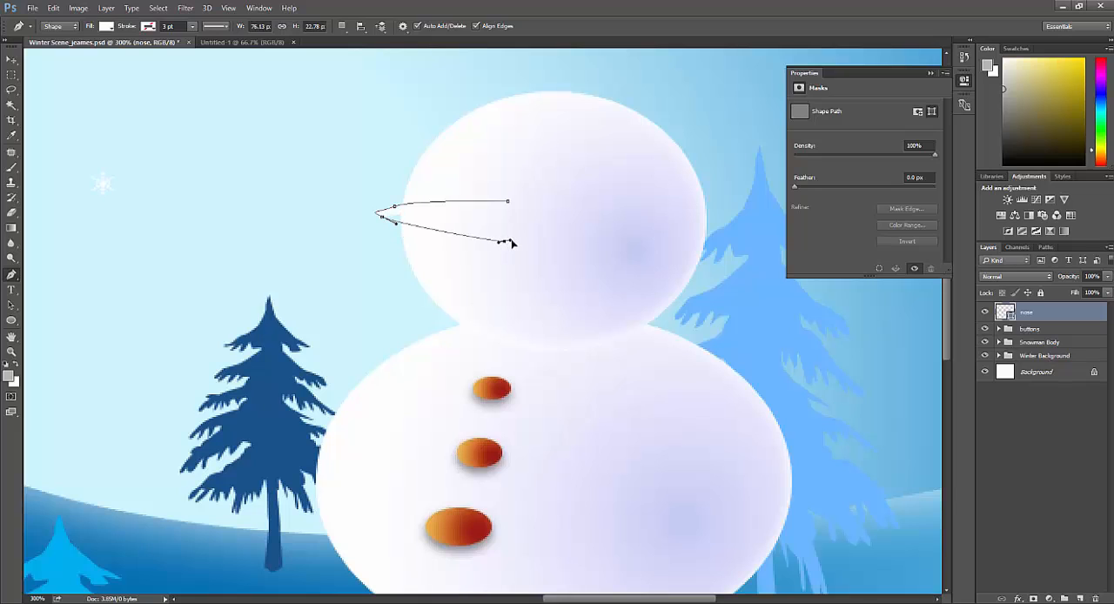
click(509, 203)
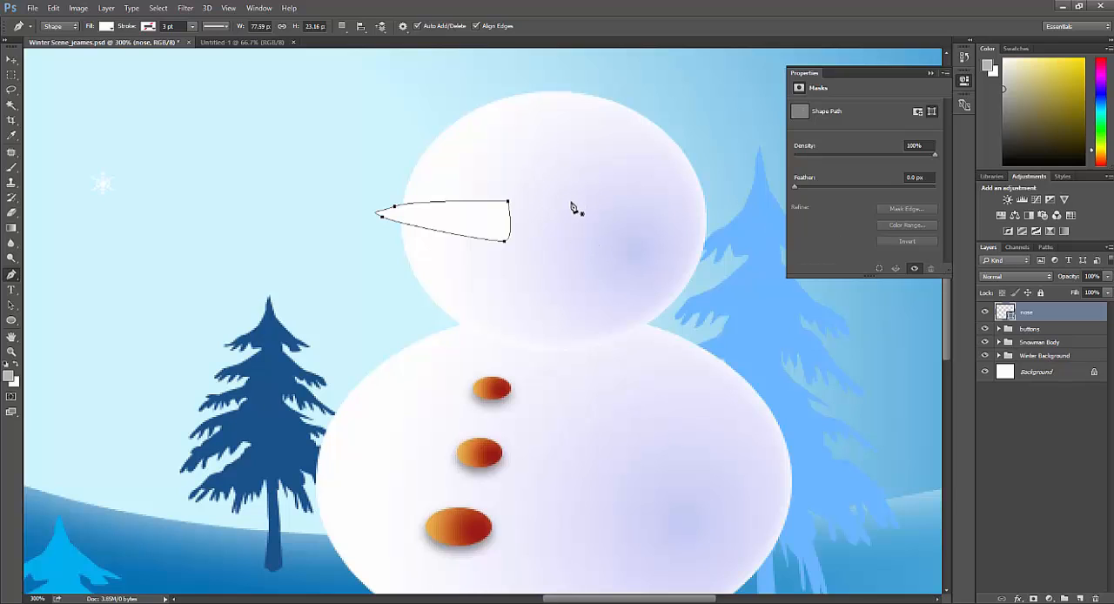
key(Return)
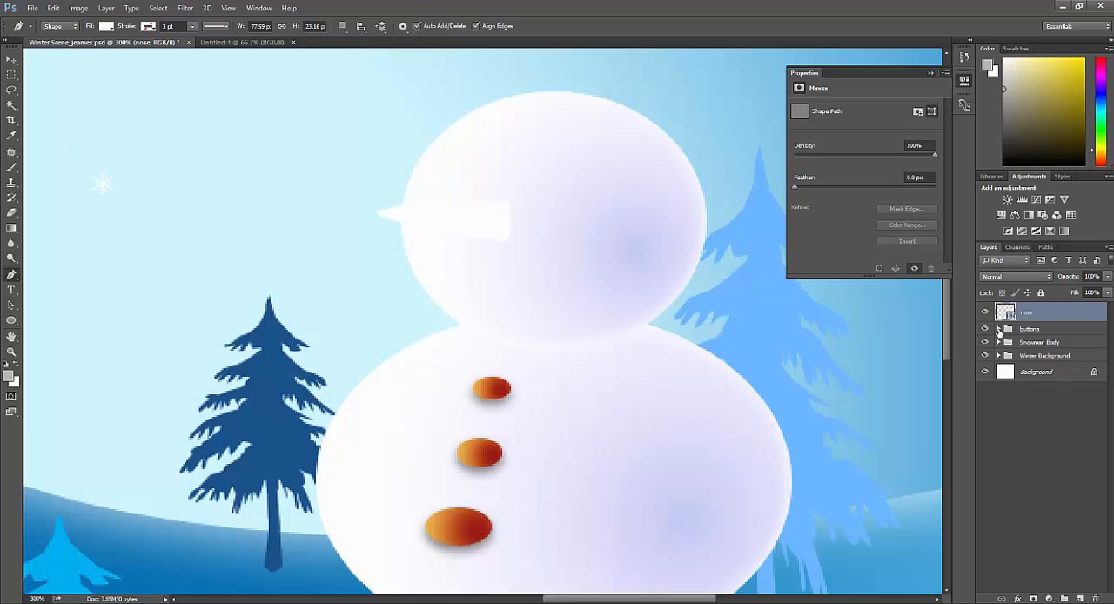
Step: Copy the layer style of the "top button" layer and paste it onto the "nose" layer
click(999, 329)
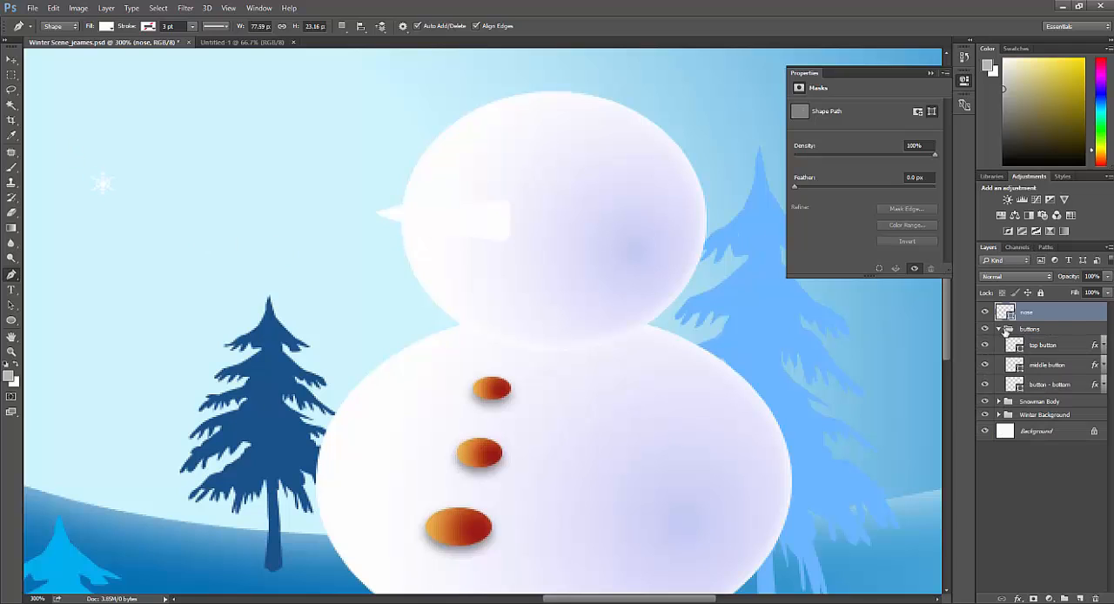
right_click(1067, 348)
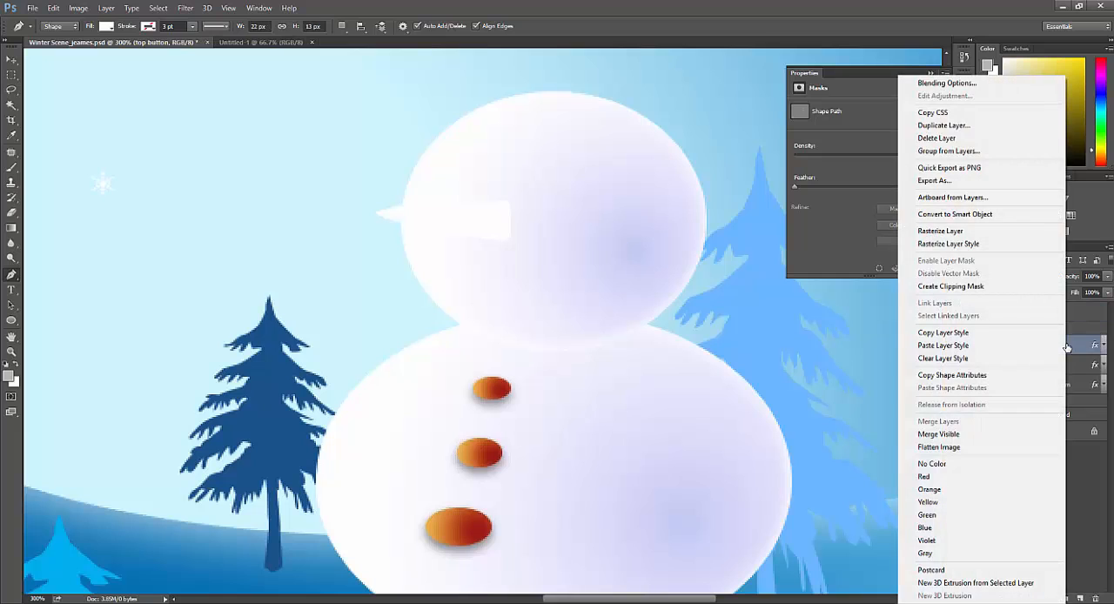
click(1044, 340)
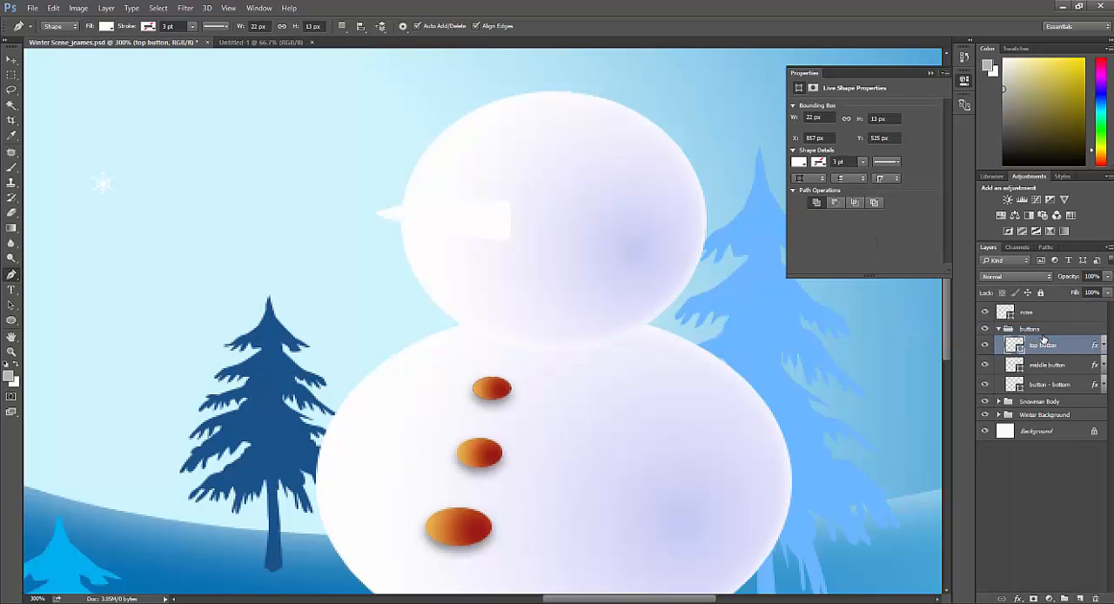
right_click(1032, 314)
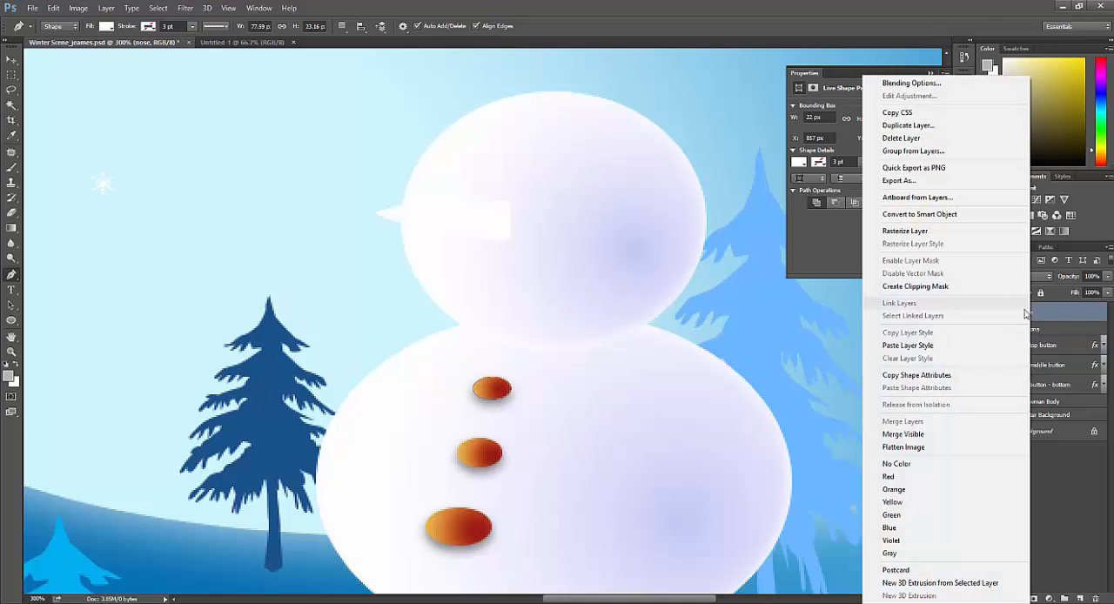
click(995, 345)
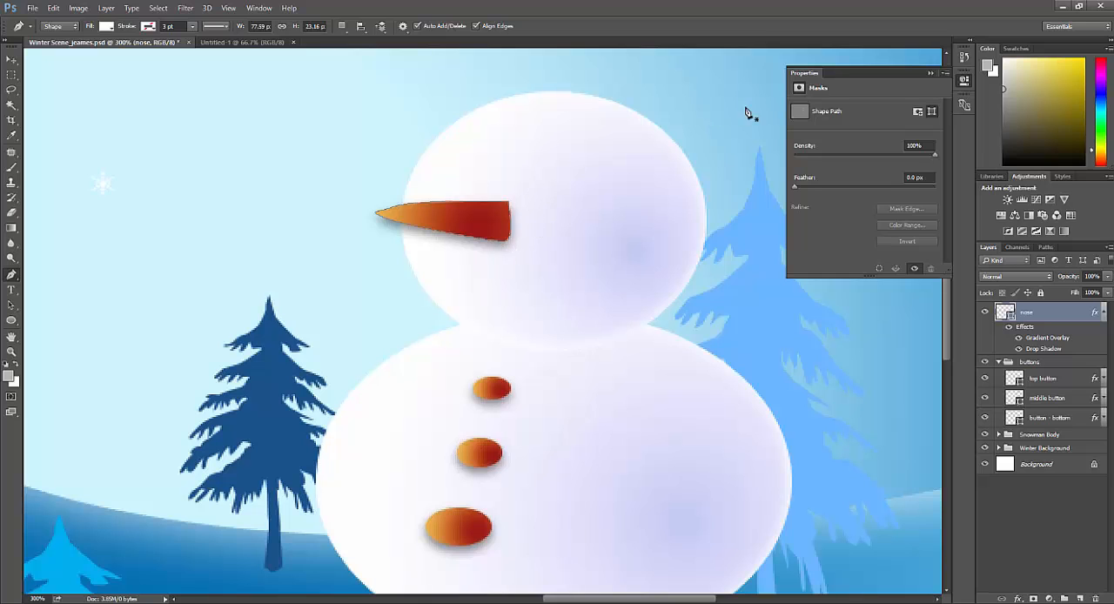
click(931, 73)
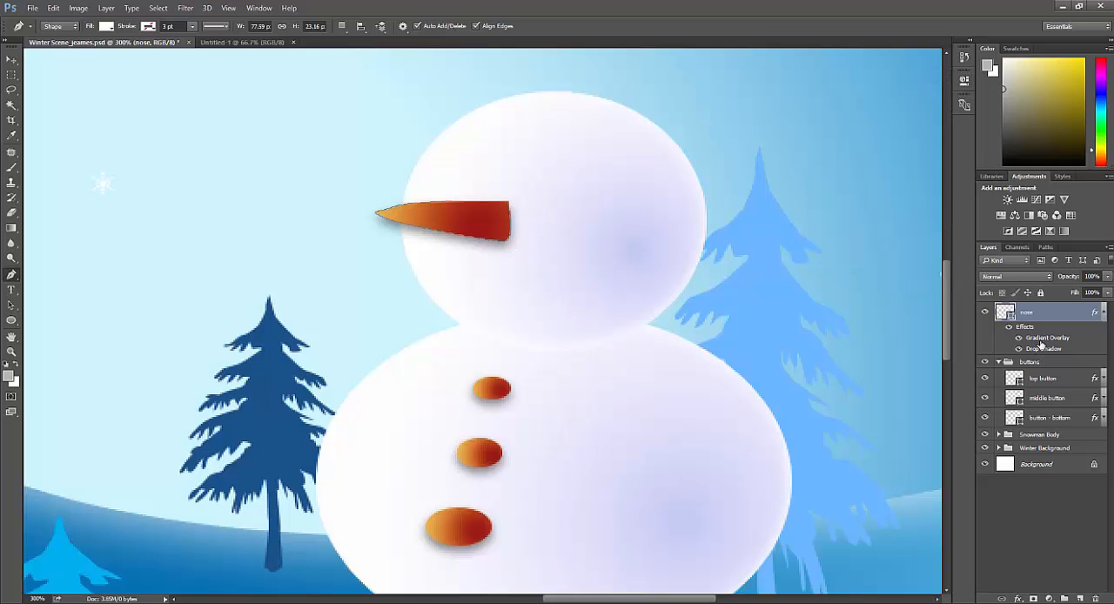
Step: Reverse the nose's gradient overlay and change its dark red color stop to a dark burnt orange
double_click(1041, 340)
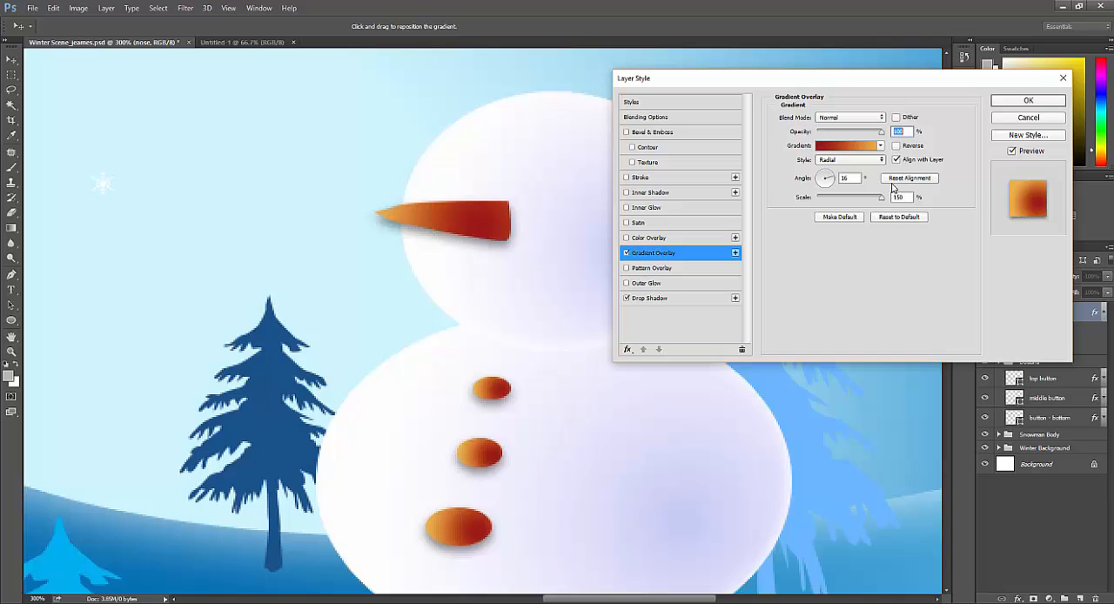
click(896, 145)
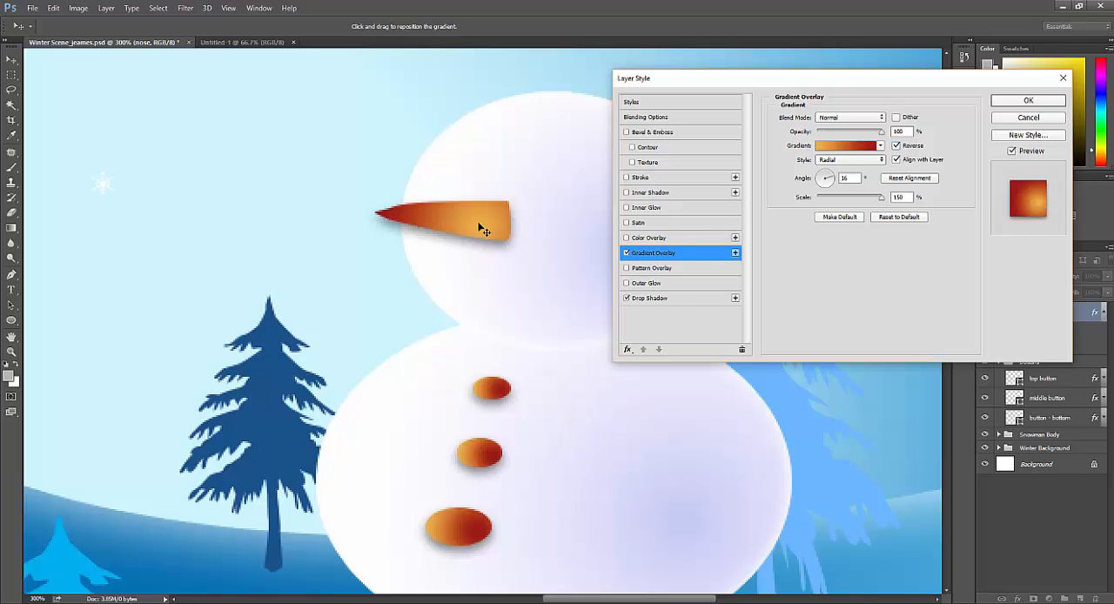
click(849, 147)
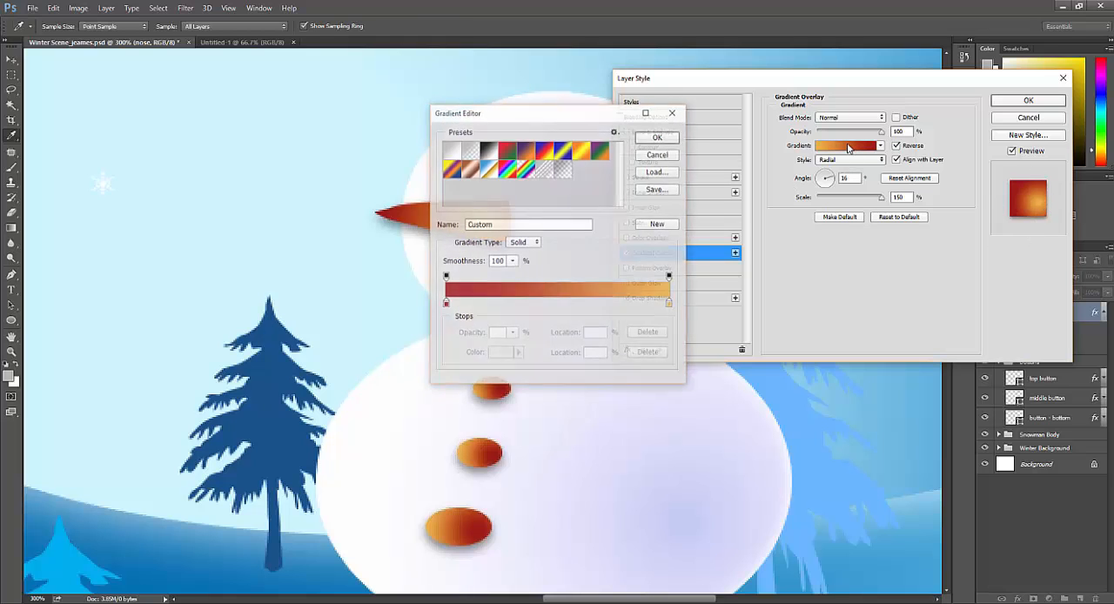
click(445, 304)
double_click(446, 303)
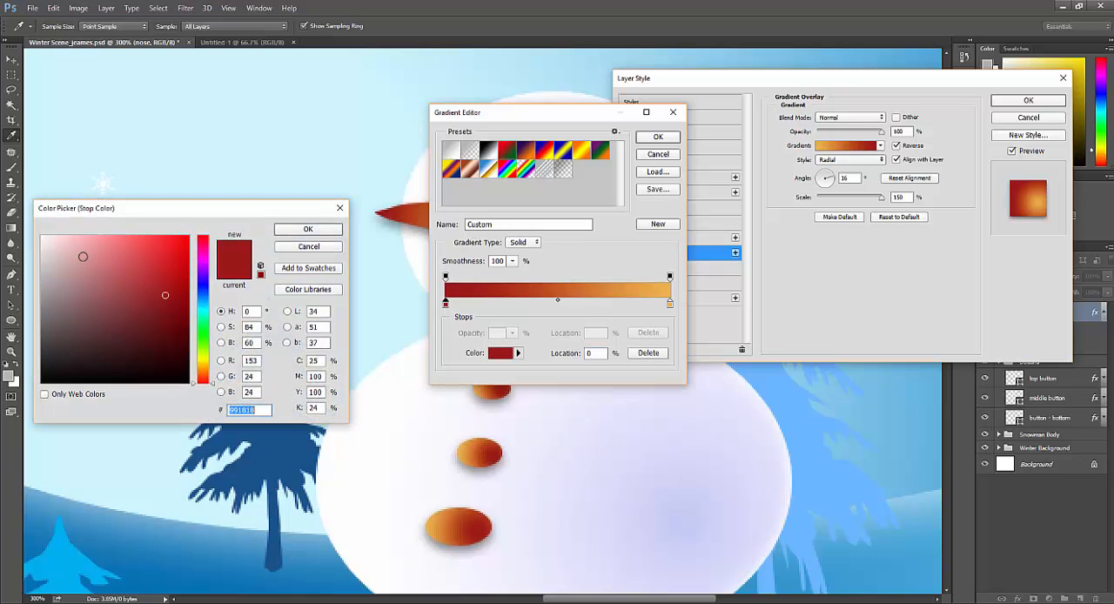
click(203, 371)
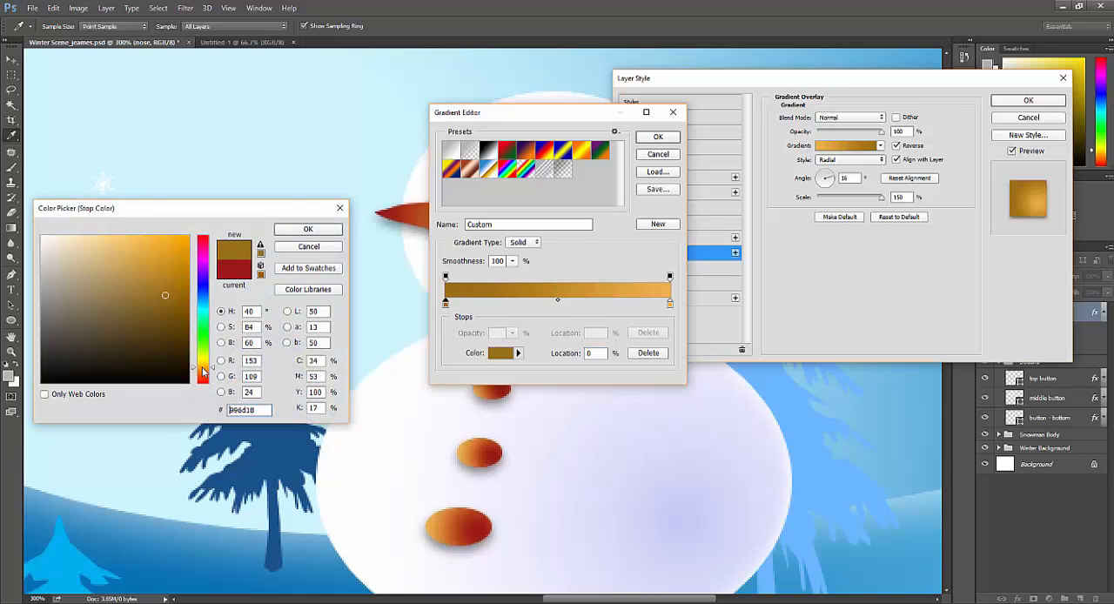
click(203, 375)
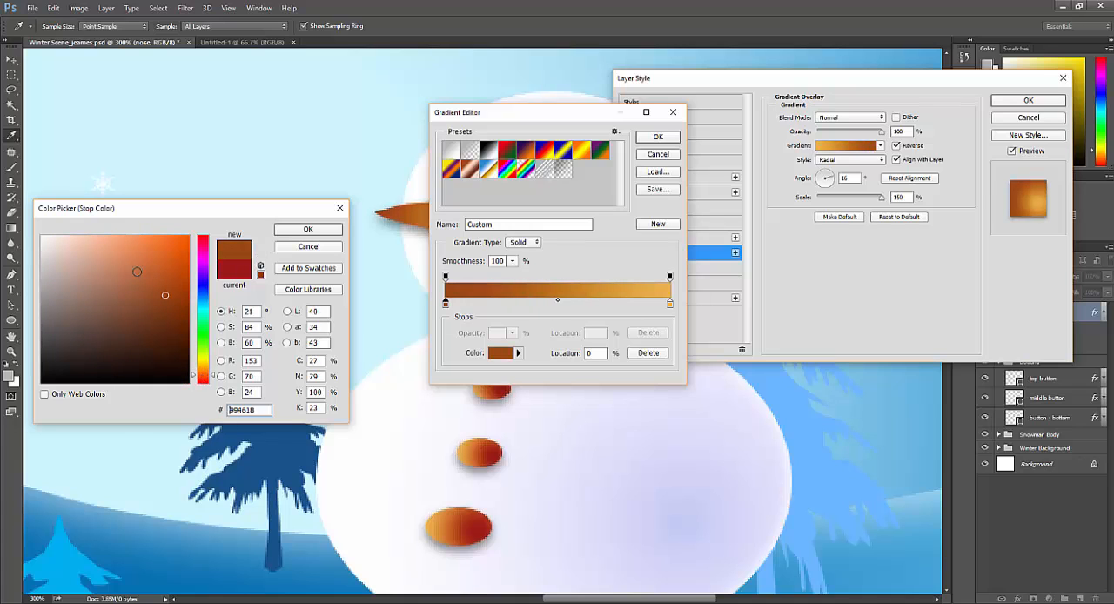
mouse_move(137, 256)
mouse_down()
mouse_move(111, 293)
mouse_move(168, 298)
mouse_up()
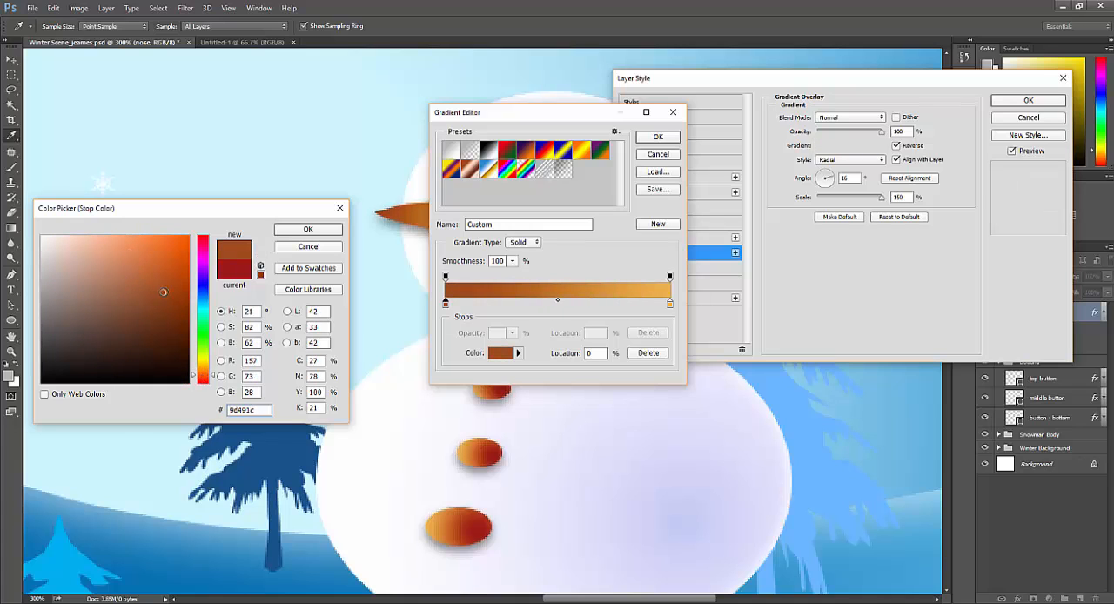
click(307, 229)
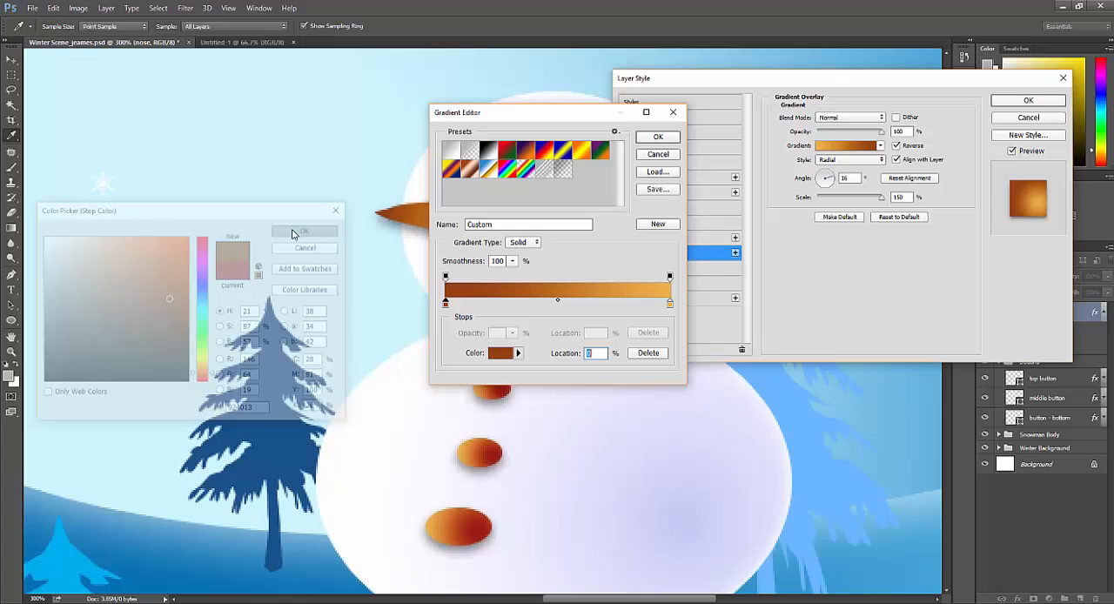
click(657, 137)
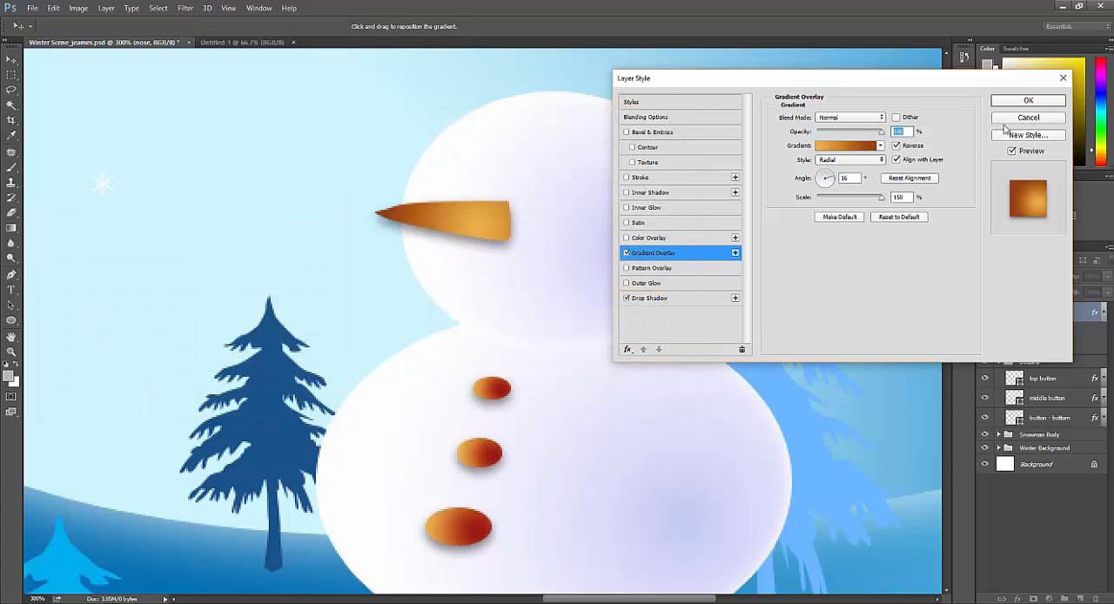
click(1016, 101)
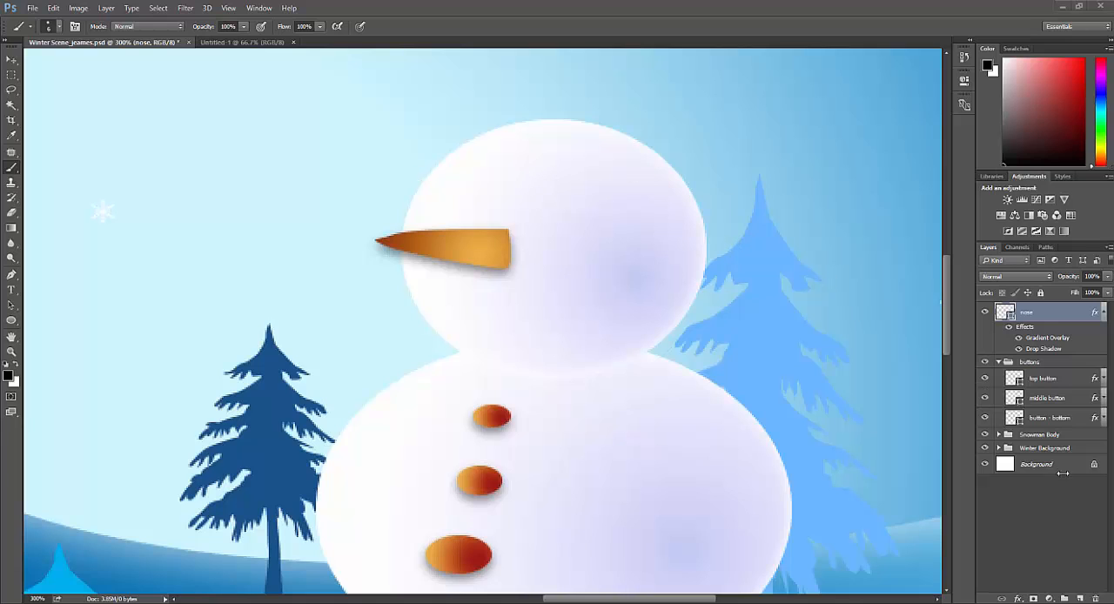
Step: Add a new layer above the "nose" layer and name it "face"
click(1080, 598)
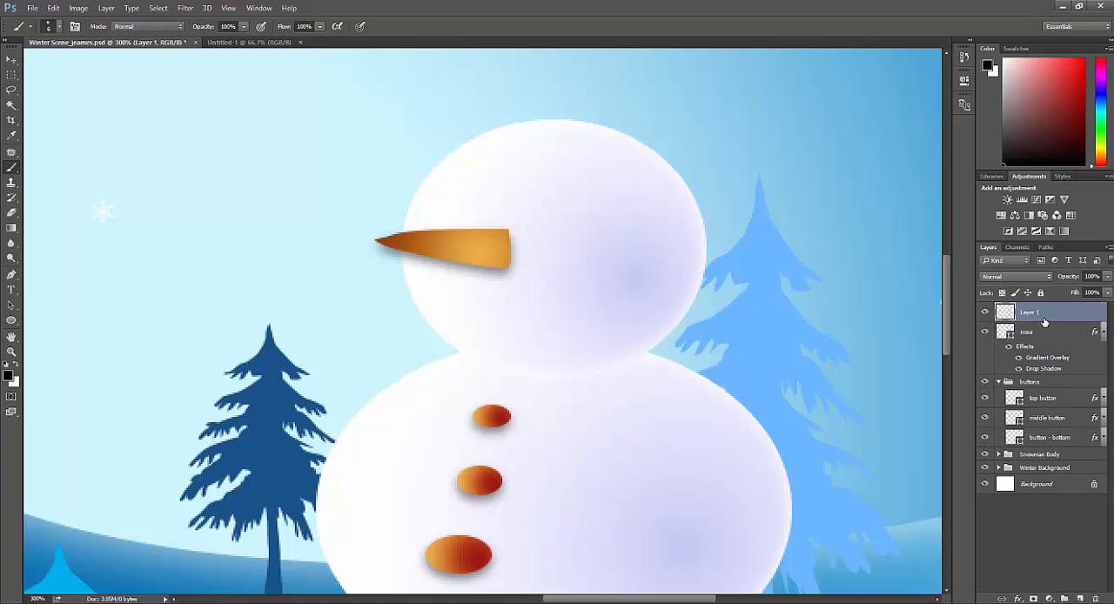
double_click(1038, 312)
text(face)
key(Return)
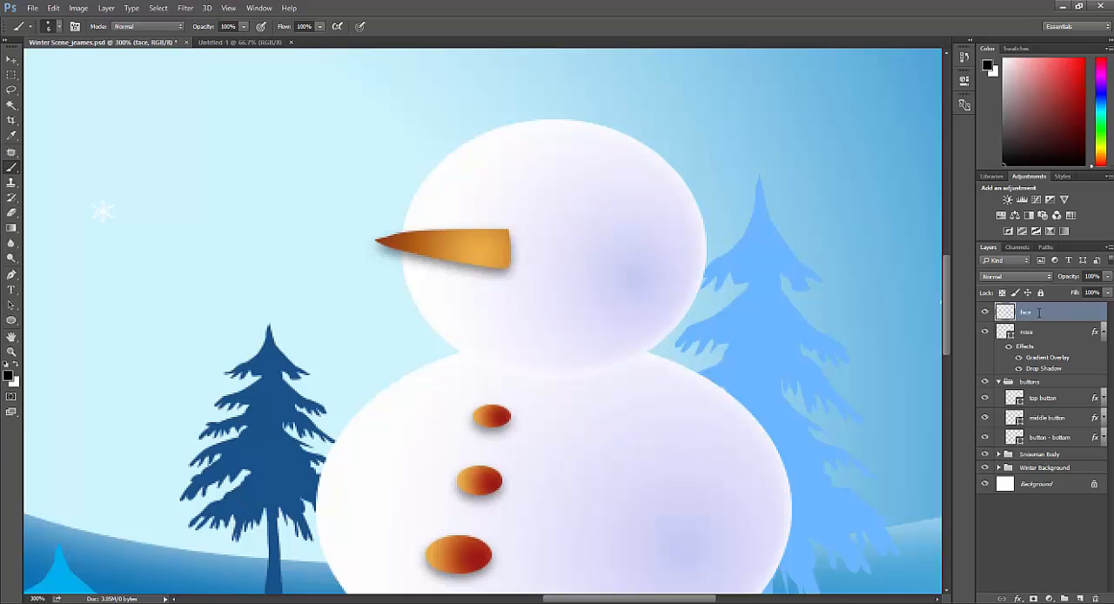
Step: Choose the Brush tool and reset its brush presets to the default set
click(10, 170)
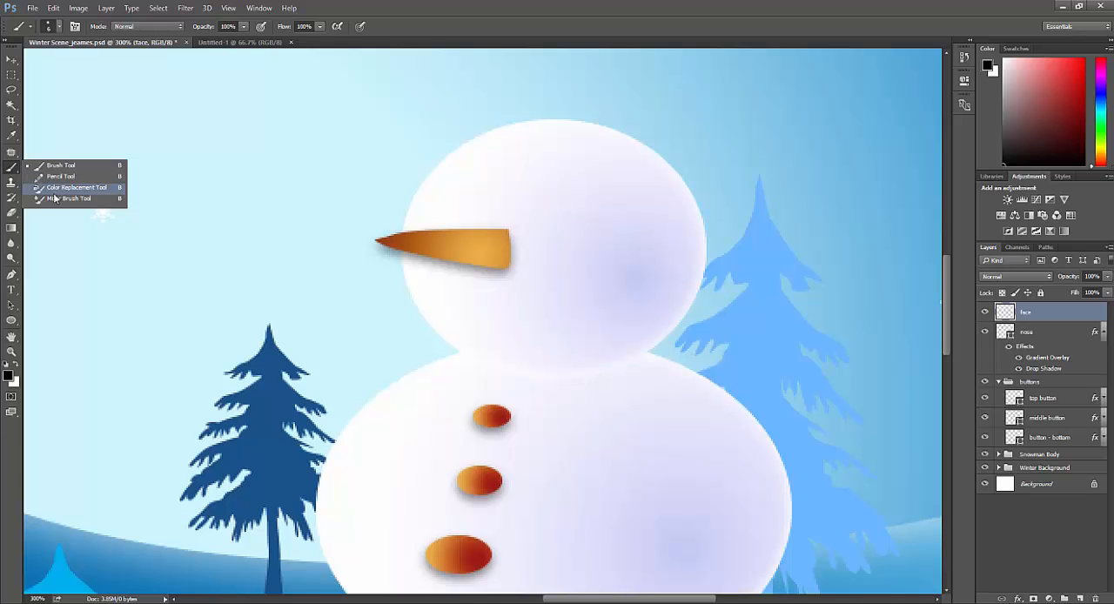
click(11, 169)
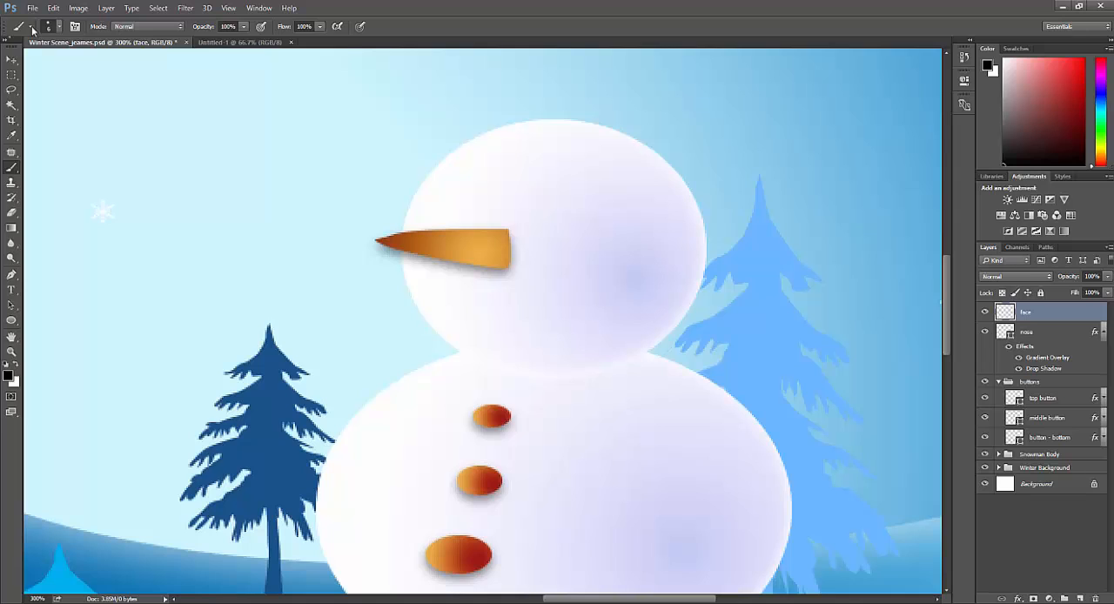
click(58, 27)
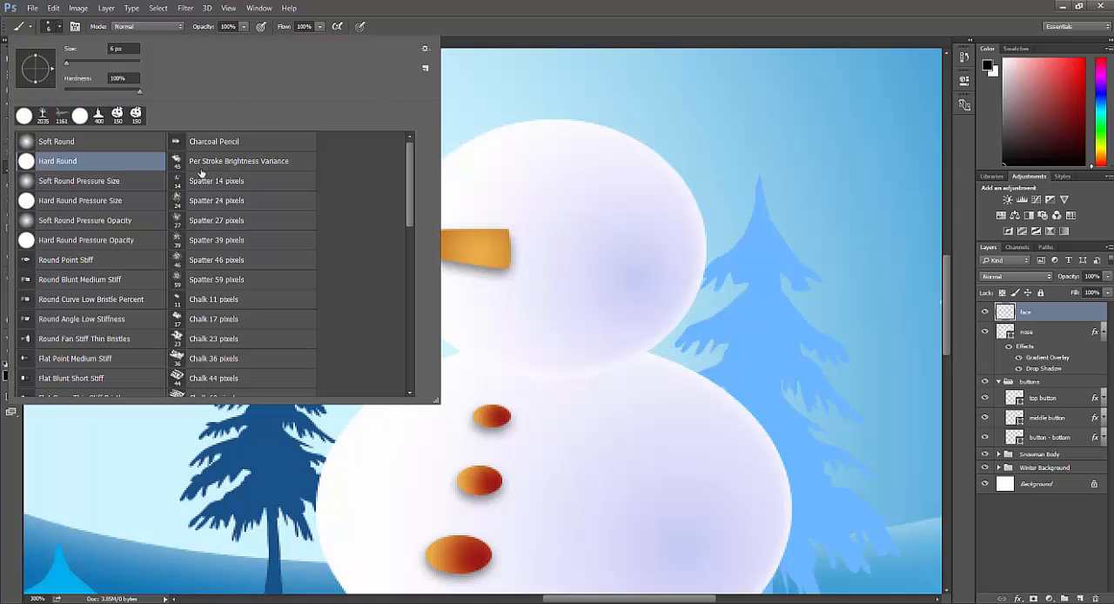
click(425, 49)
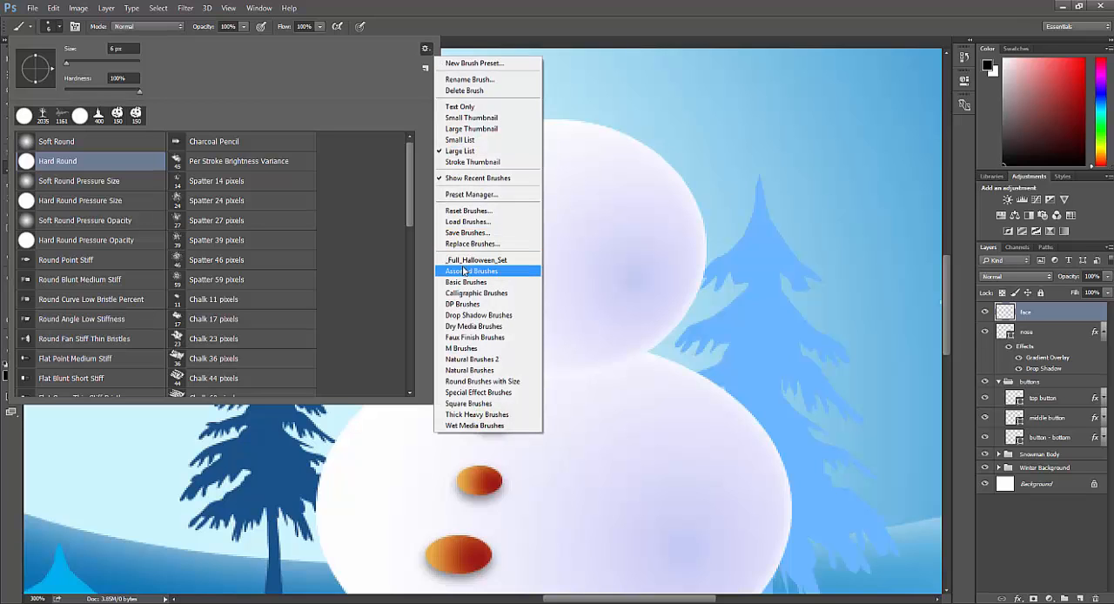
click(468, 211)
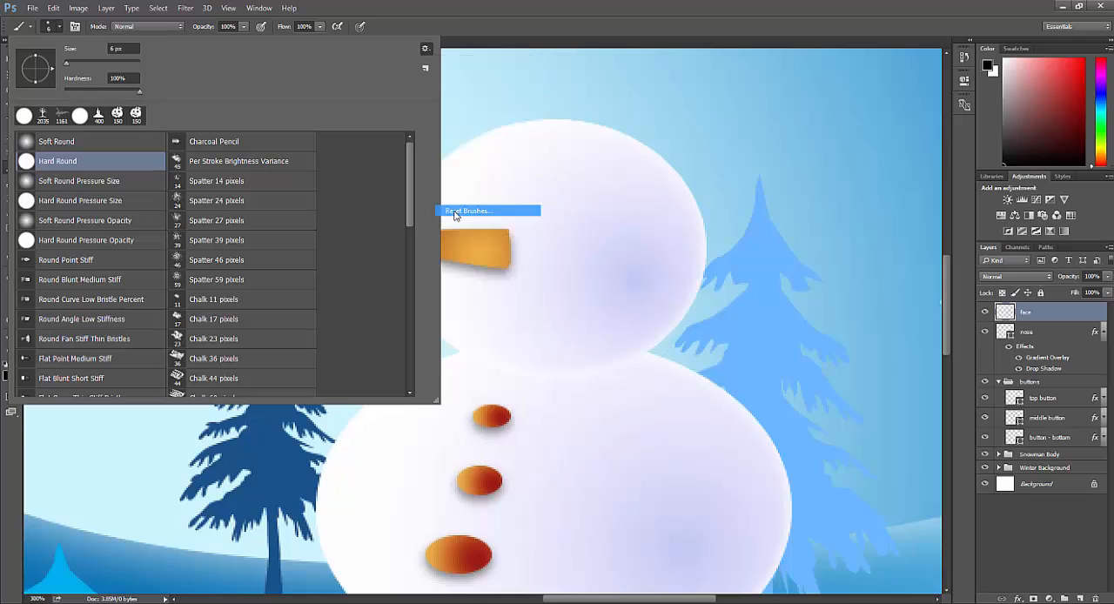
click(511, 231)
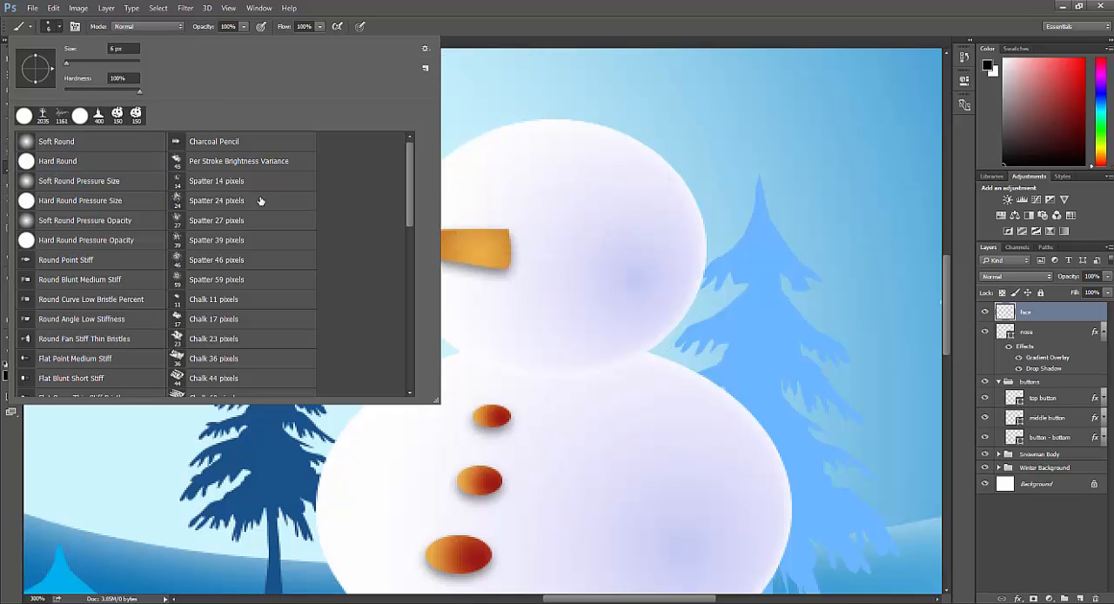
Step: Display the brush presets as large thumbnails and return them to the large list
click(425, 48)
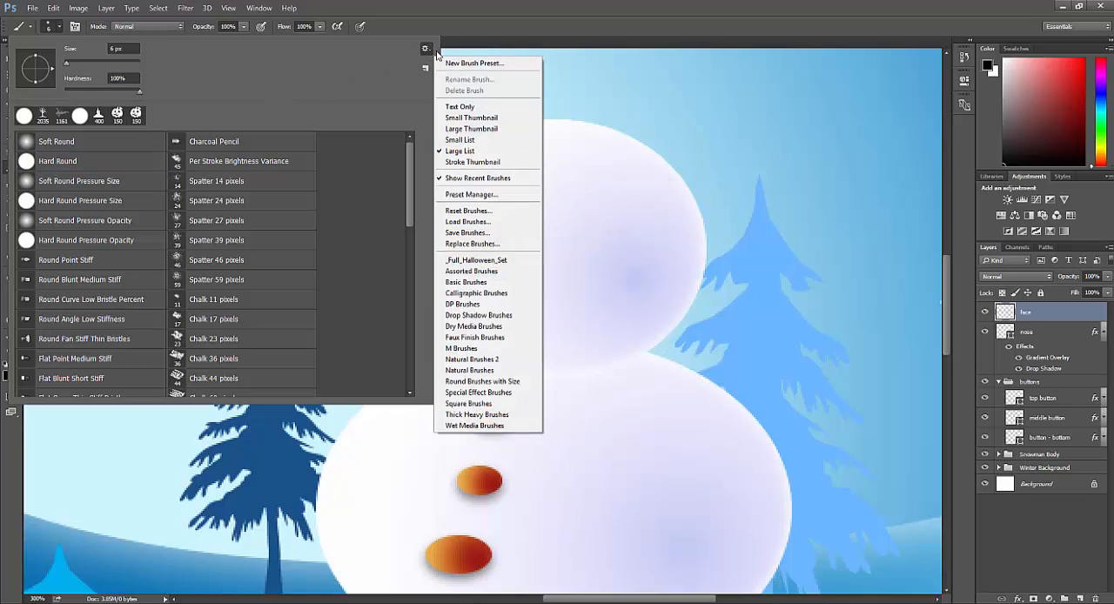
click(483, 129)
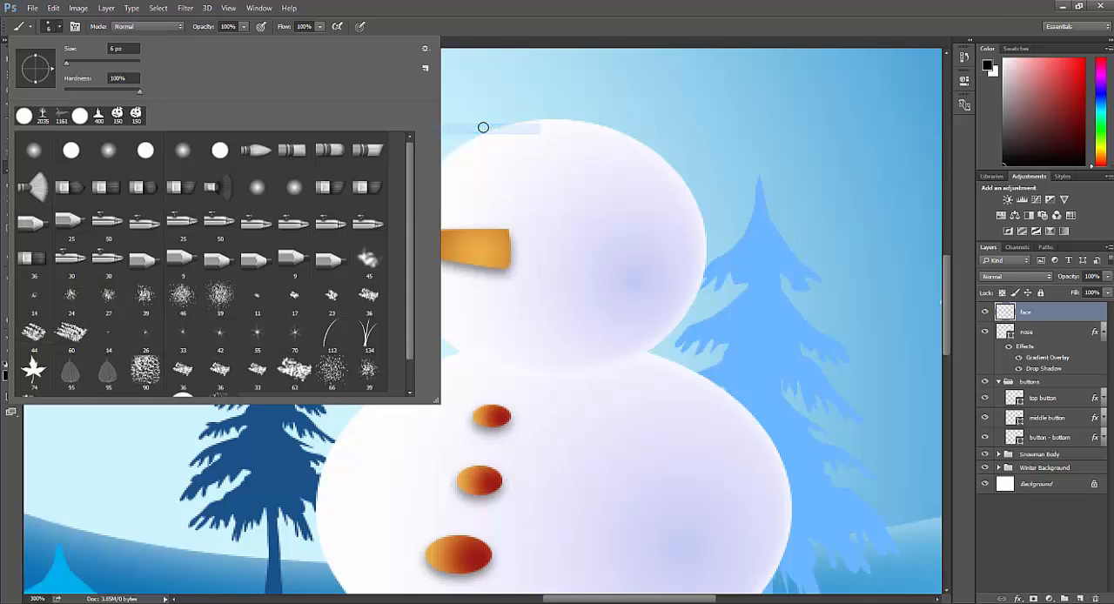
click(424, 49)
click(480, 152)
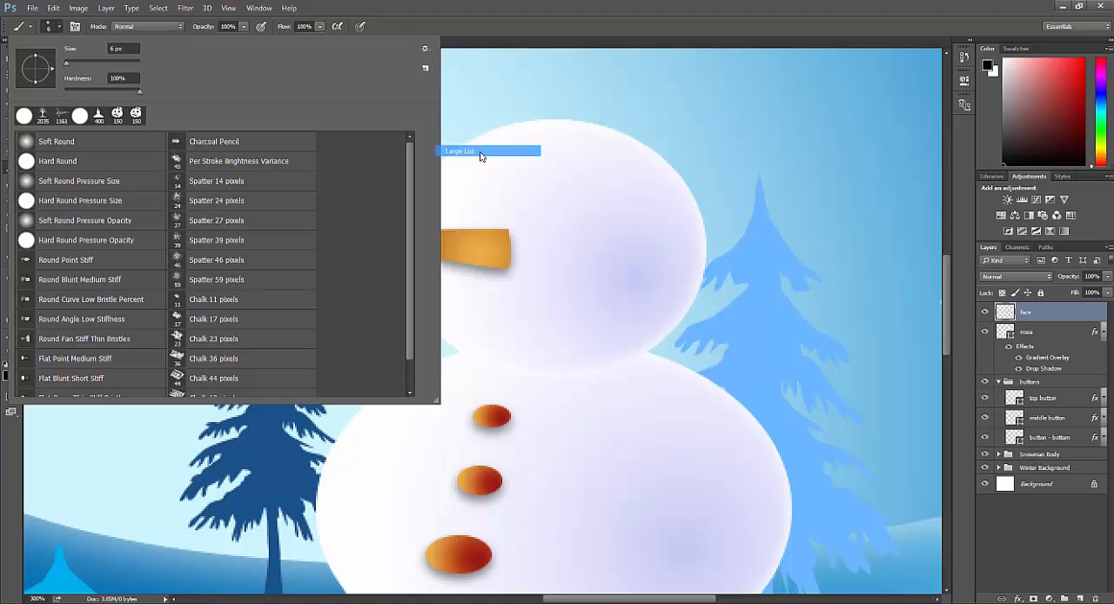
Step: Paint two black eyes above the nose with the Hard Round brush, the right one at 20 px and the left one at 15 px
double_click(50, 164)
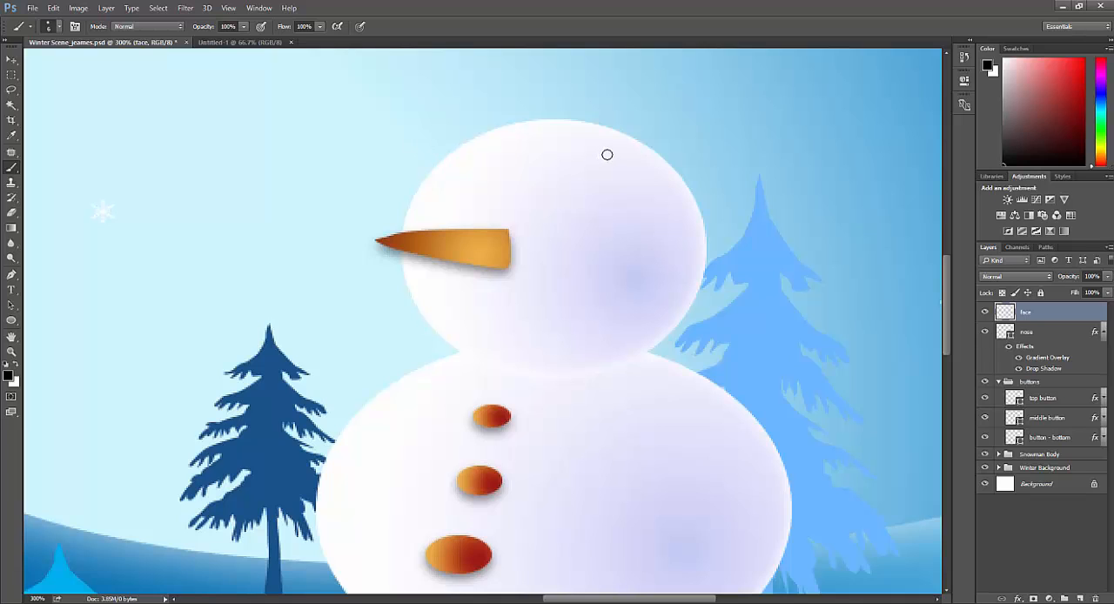
key(])
key(])
click(566, 192)
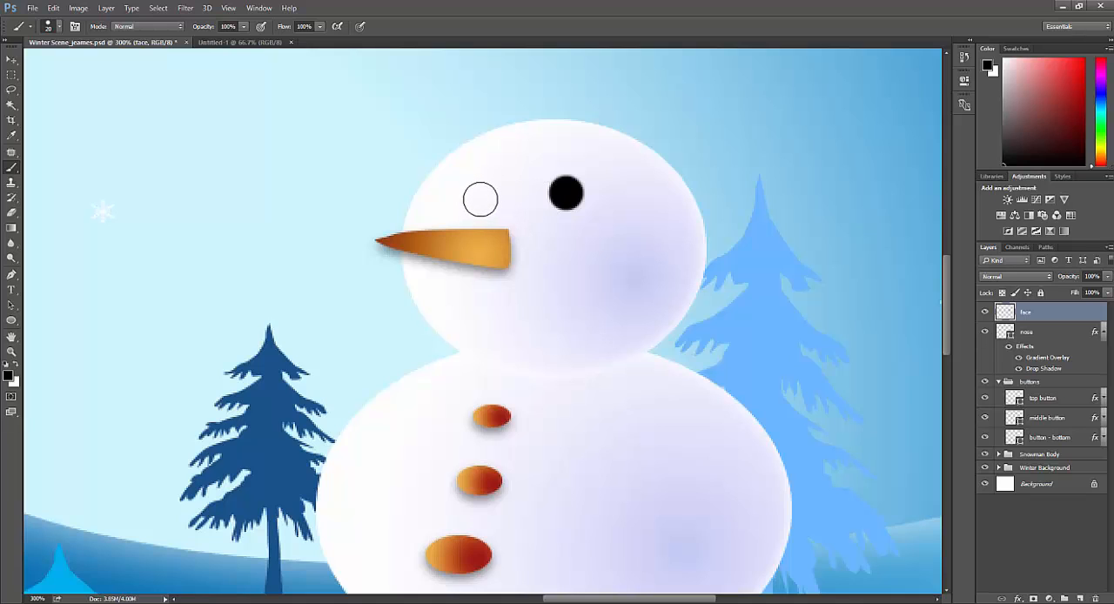
key([)
click(476, 194)
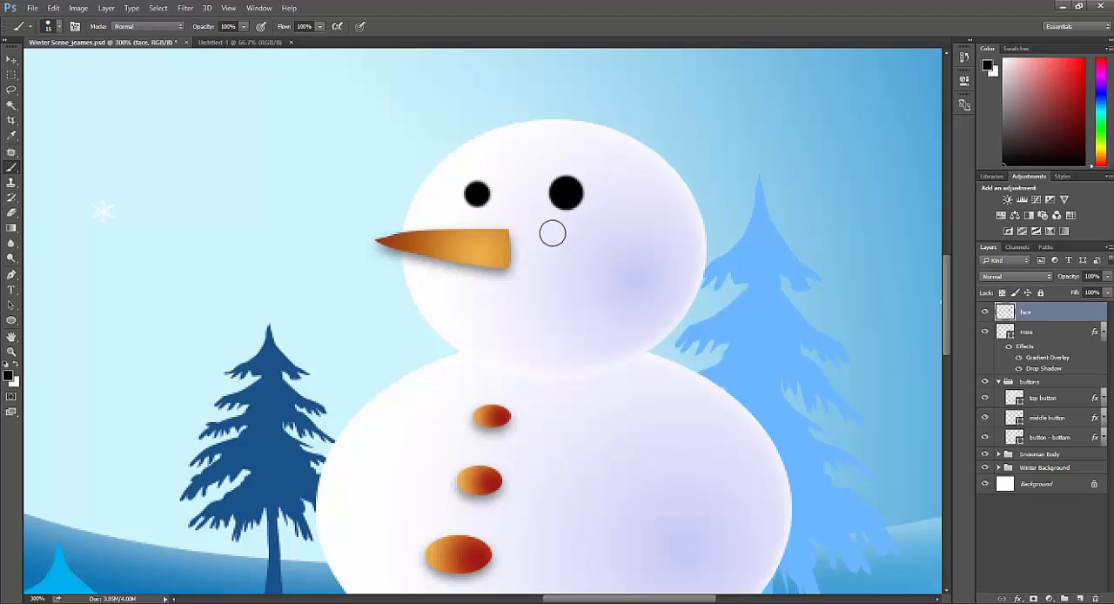
Step: Paint two small black dots with a smaller brush as the right end of the snowman's mouth, the inner one slightly larger
key([)
key(bracketleft)
key(bracketleft)
key(bracketleft)
click(621, 279)
click(602, 296)
Step: Paint three larger black dots with the brush at 15 px along the middle of the mouth curve
key(bracketright)
key(bracketright)
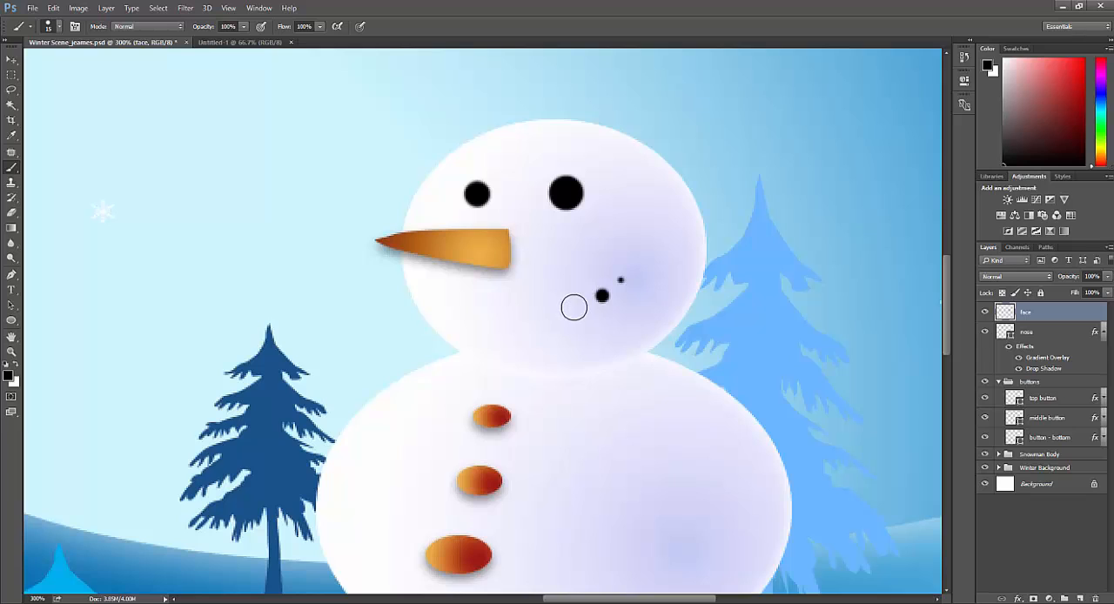
click(573, 306)
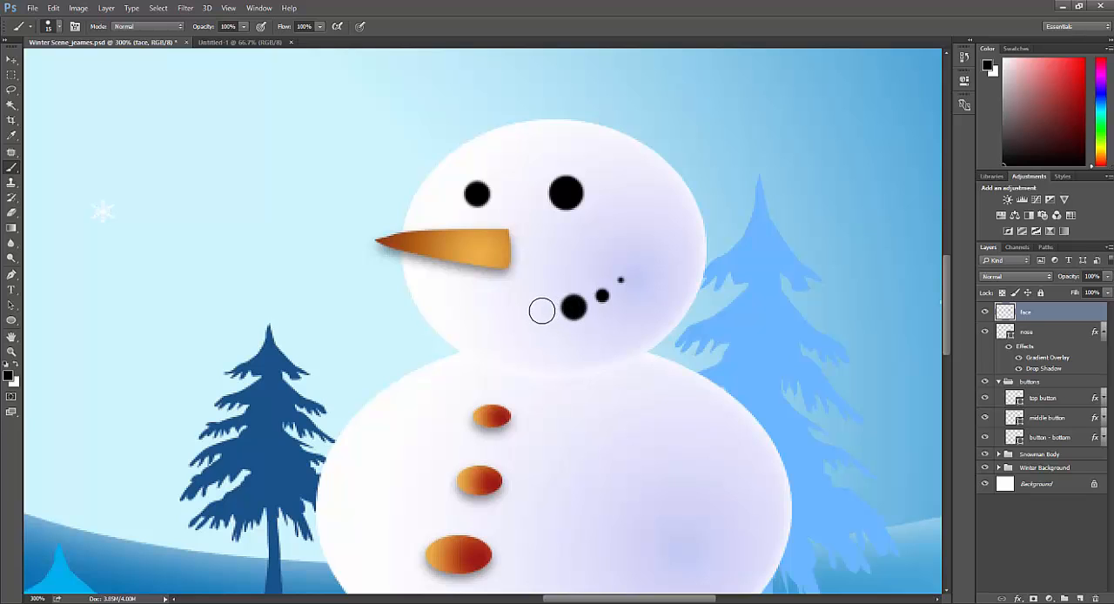
click(540, 310)
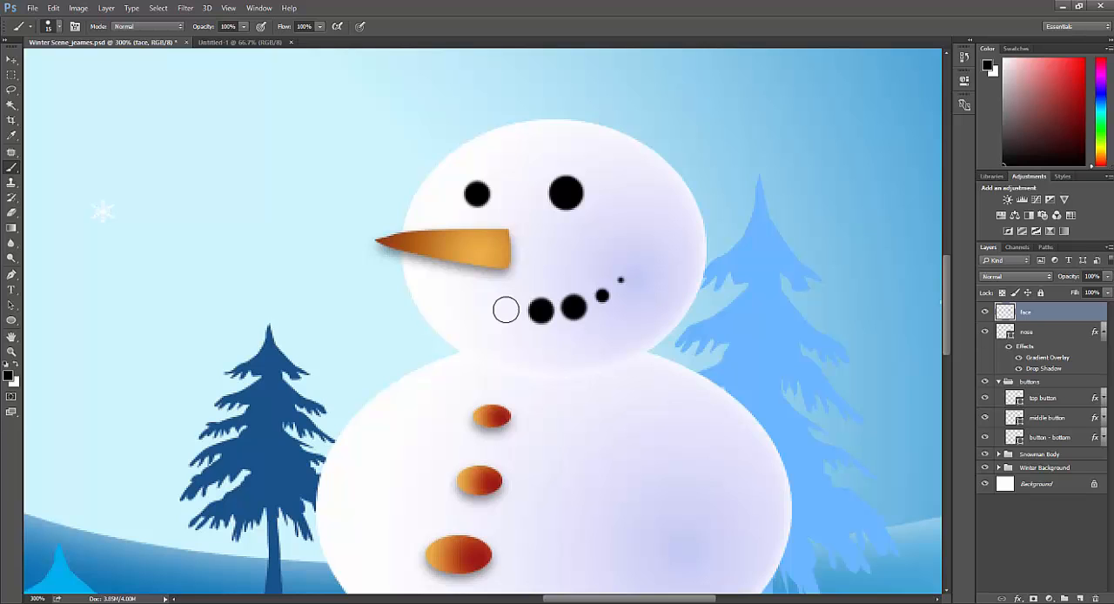
click(506, 310)
Step: Finish the left end of the smile with two smaller black dots, the outermost at 6 px
key(bracketleft)
key(bracketleft)
click(478, 301)
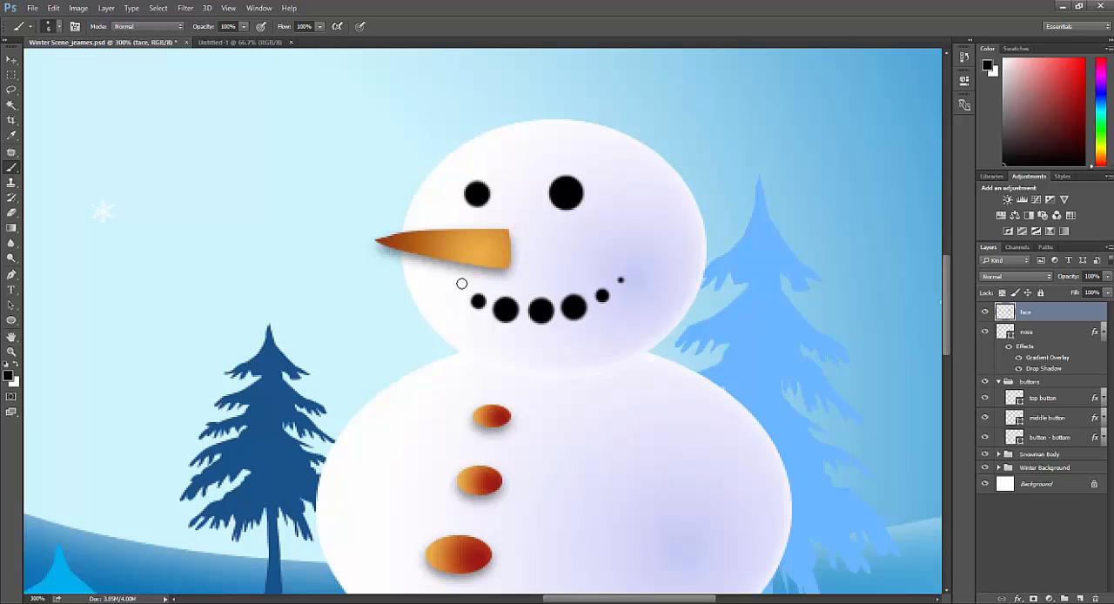
click(461, 284)
scroll(580, 283, down, 1)
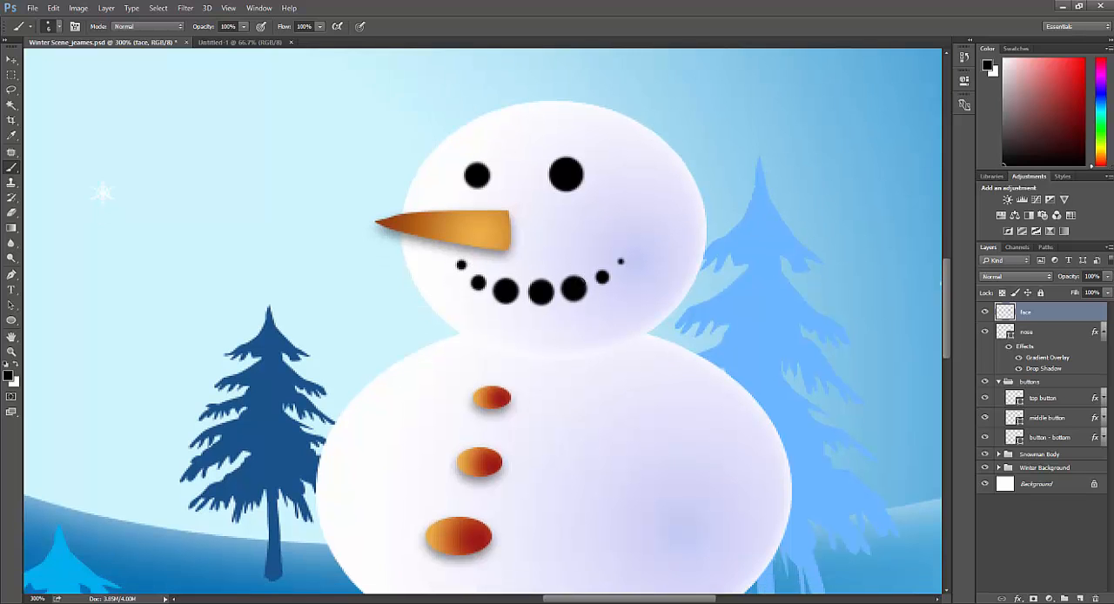
scroll(580, 283, up, 1)
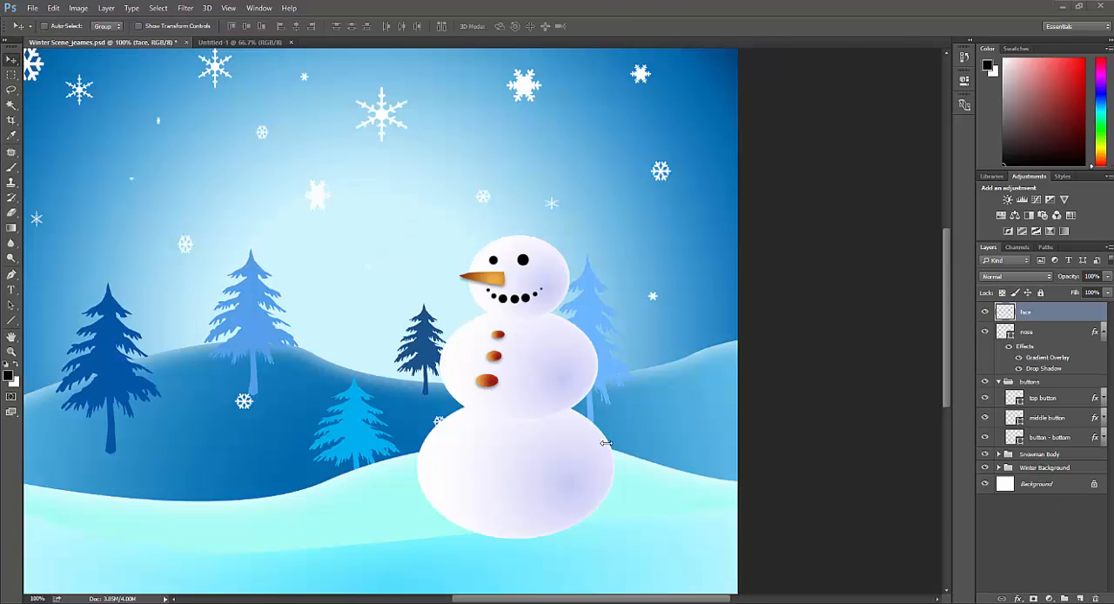
Step: Choose the Line tool with black fill, black stroke and a weight of 7 px
click(10, 321)
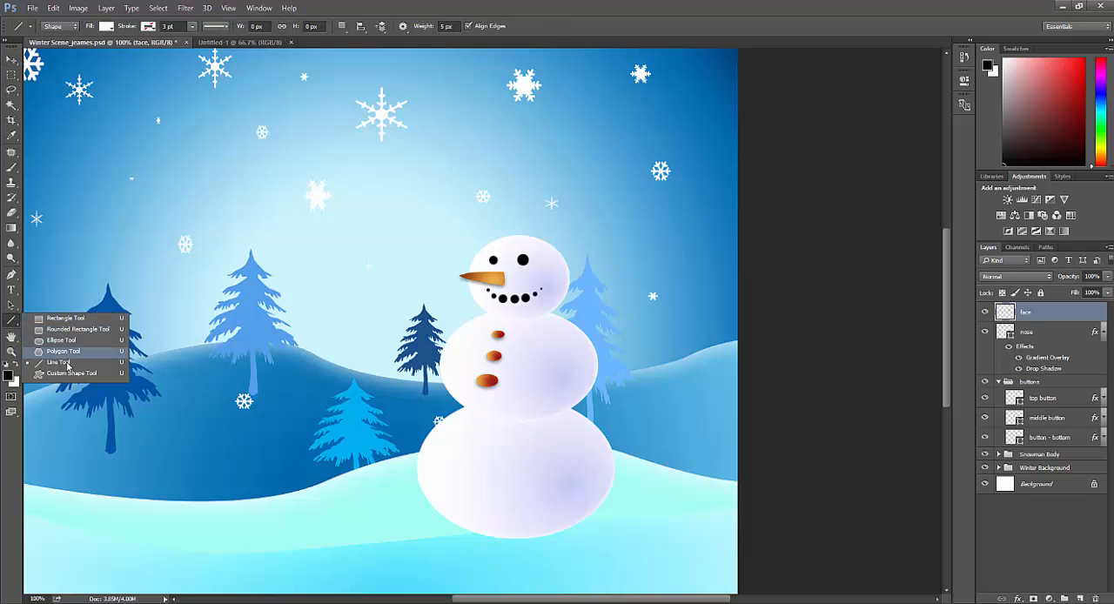
click(67, 363)
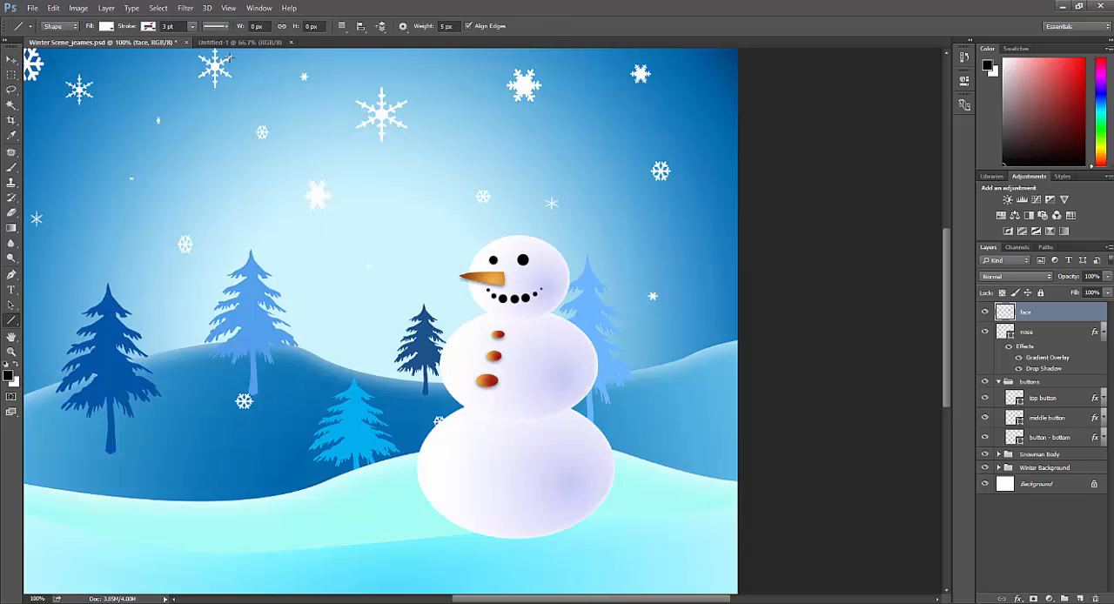
click(106, 27)
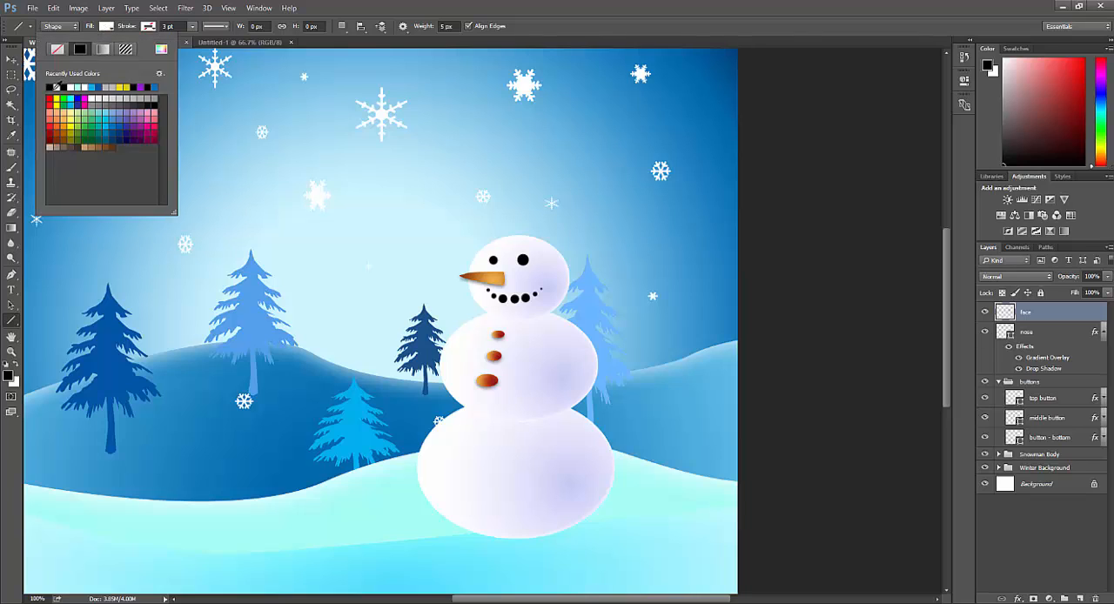
click(53, 85)
click(148, 26)
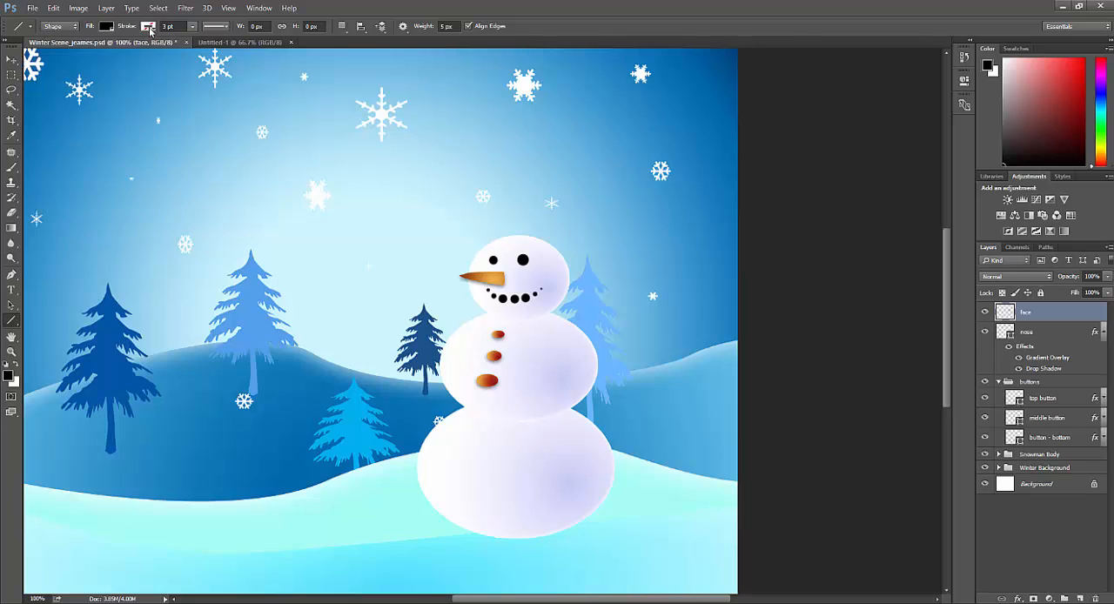
click(92, 87)
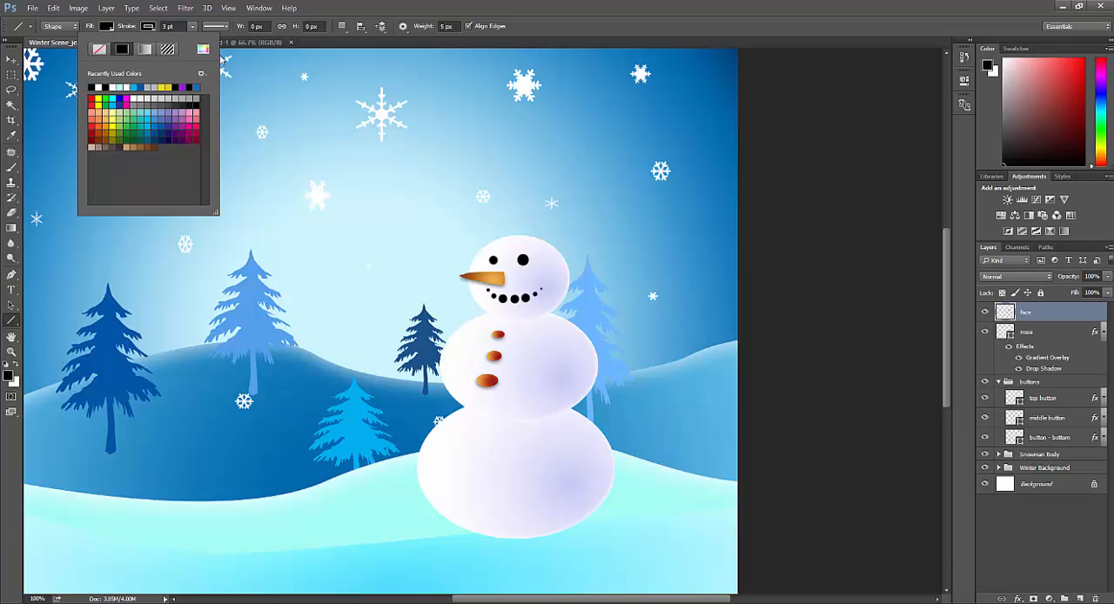
click(446, 24)
click(449, 26)
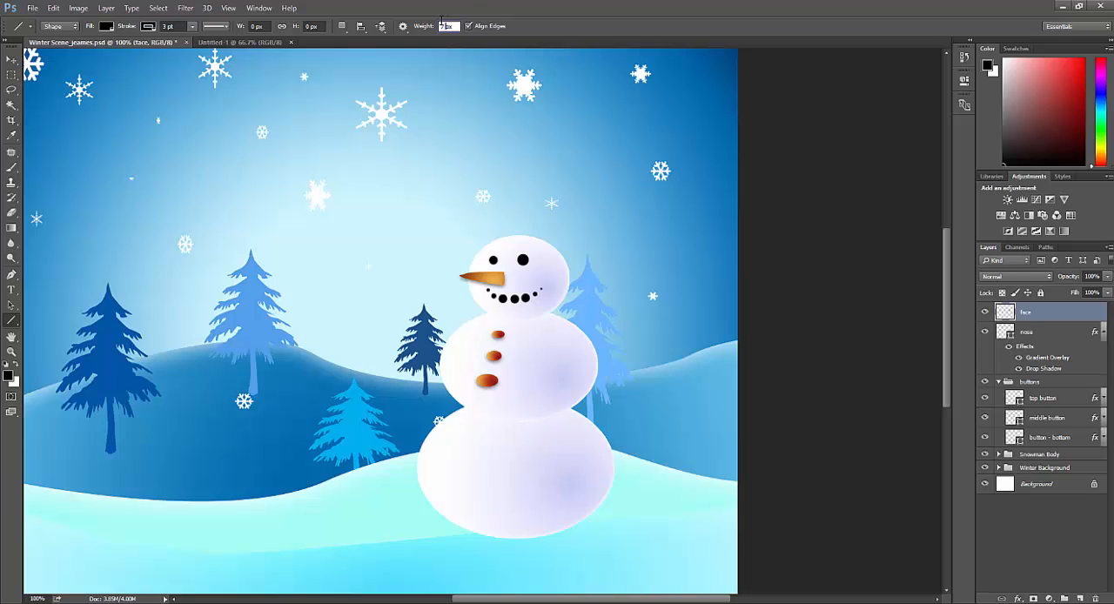
text(7)
key(Return)
Step: Add a new layer above the "face" layer and name it "arms"
click(1080, 599)
double_click(1030, 312)
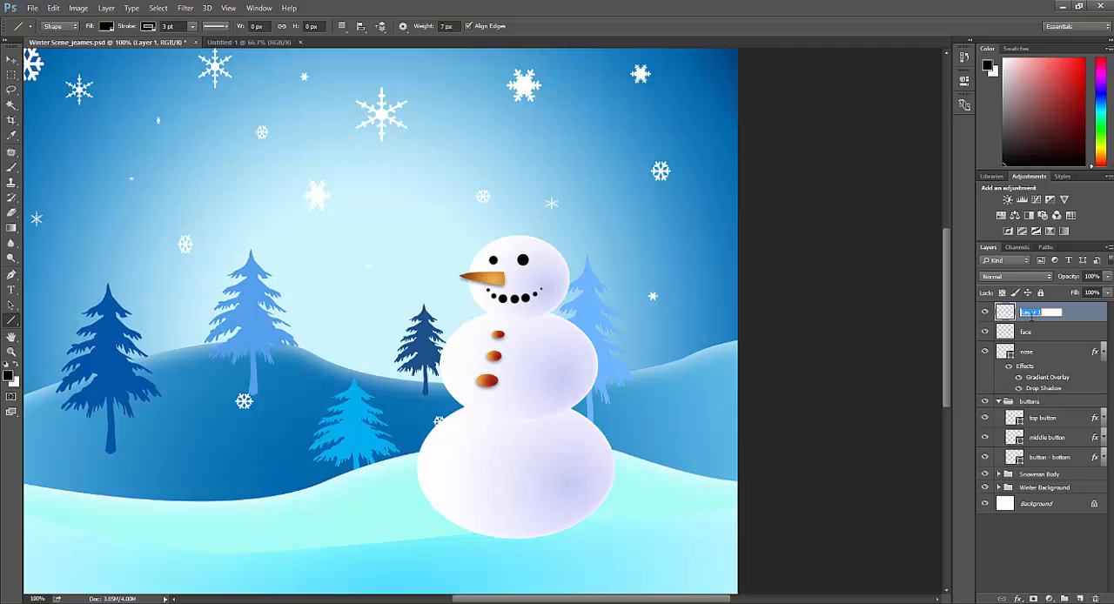
text(arms)
key(Return)
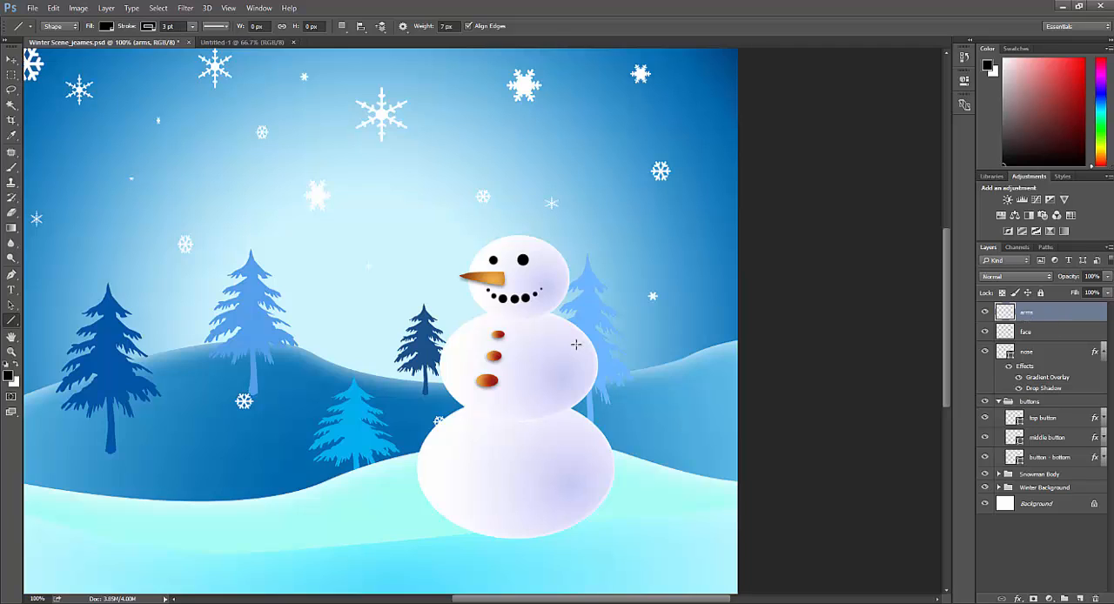
Step: Draw a diagonal arm about 117 by 105 px on the snowman's right-hand side with two short twig fingers near its end
drag(575, 345, 639, 289)
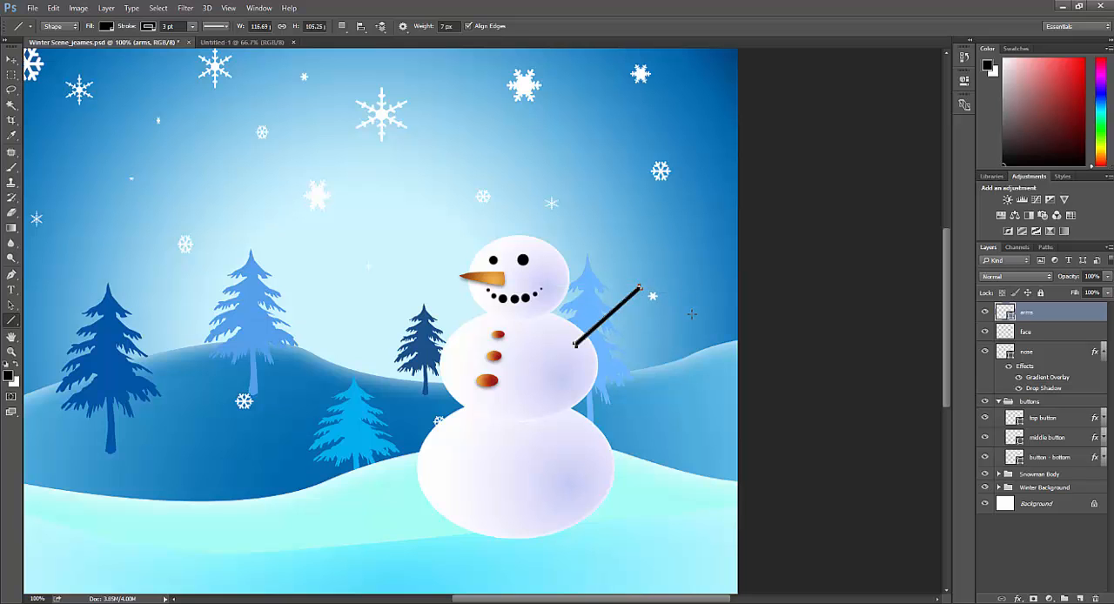
key(ctrl+plus)
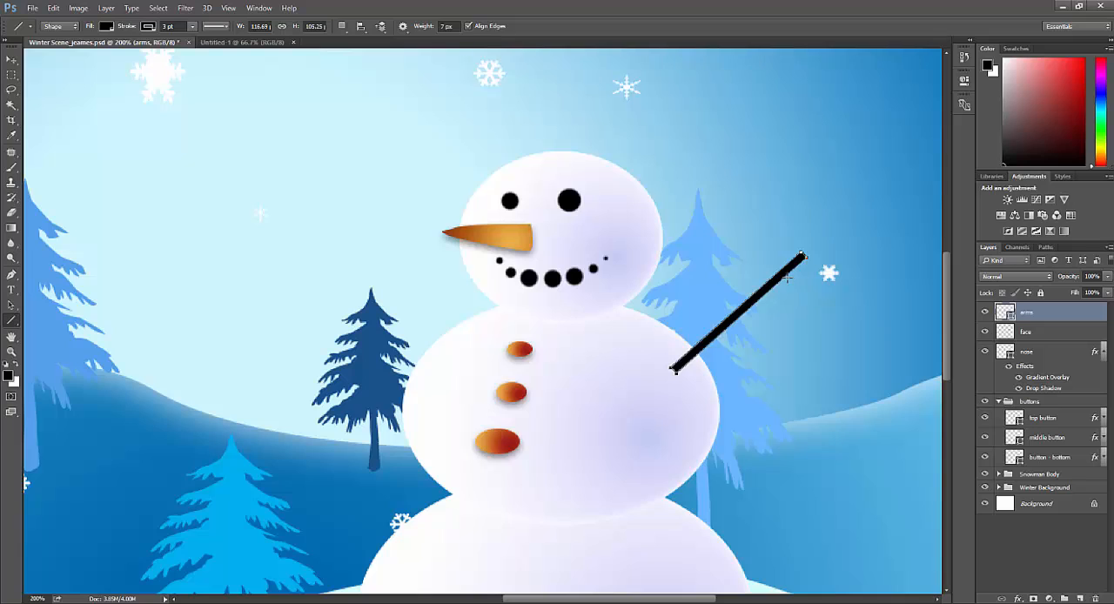
drag(779, 277, 784, 248)
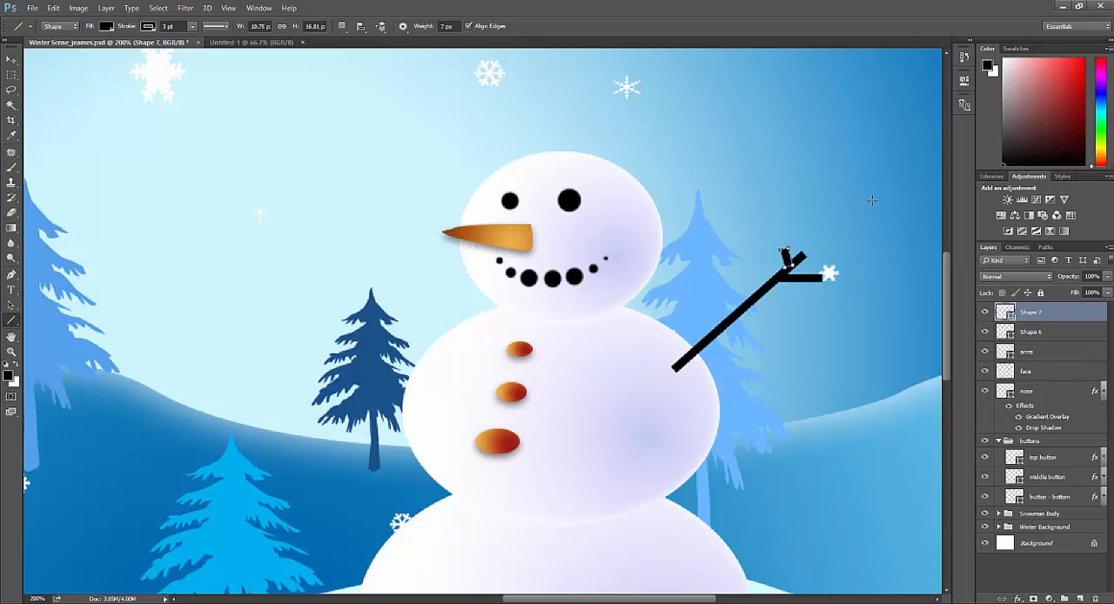
Step: Try to rotate the arm's horizontal finger on the "Shape 6" layer by about -7.9° with Free Transform
click(1052, 334)
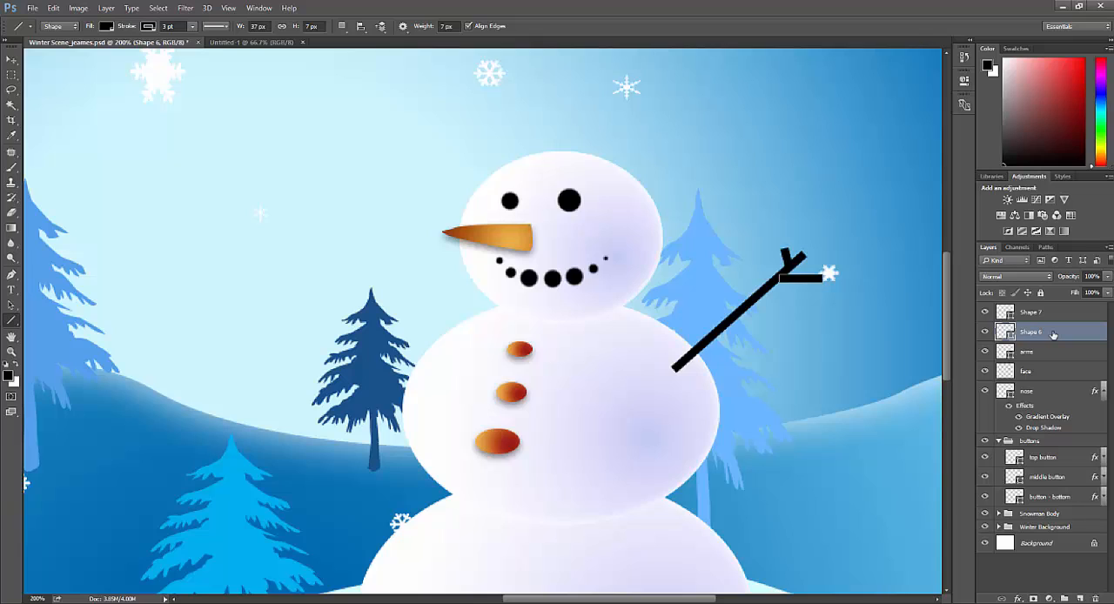
click(1052, 355)
click(1053, 331)
key(ctrl+t)
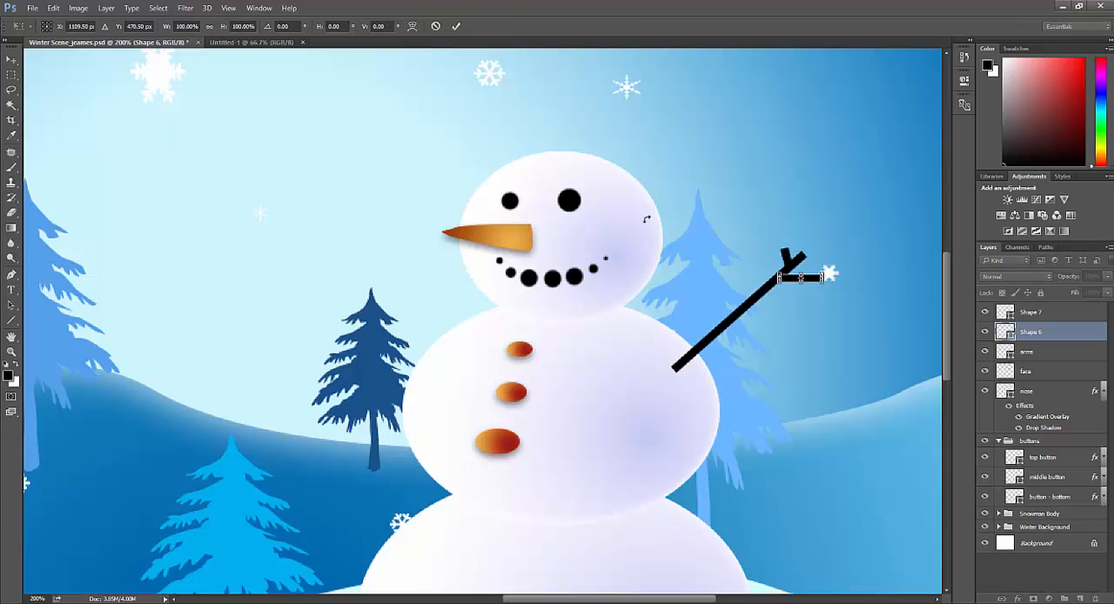
mouse_move(819, 280)
mouse_down()
mouse_move(830, 270)
mouse_move(833, 280)
mouse_up()
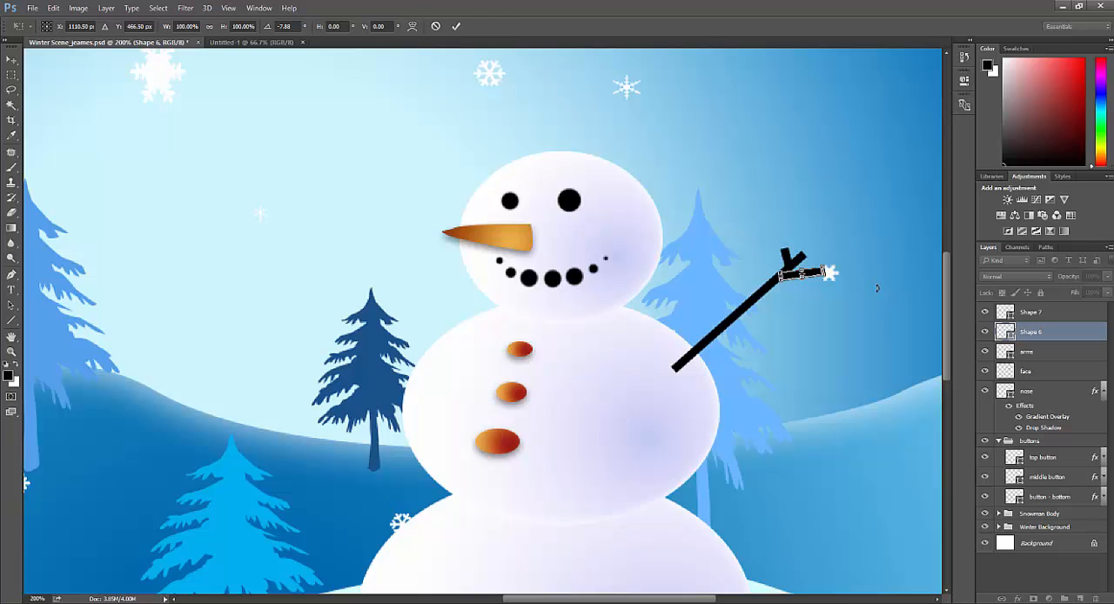
key(Return)
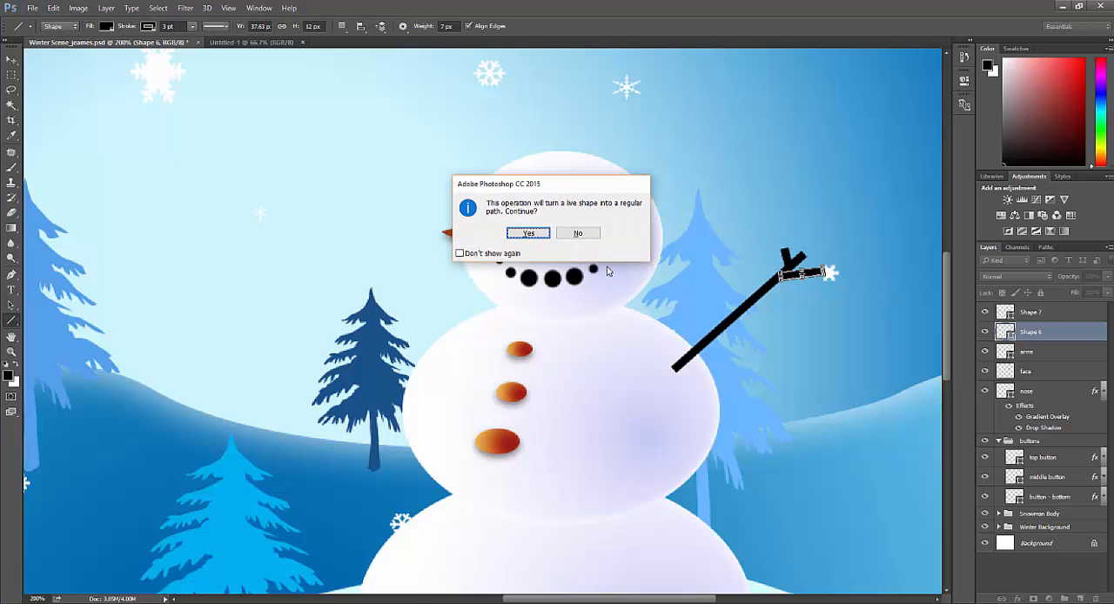
click(578, 233)
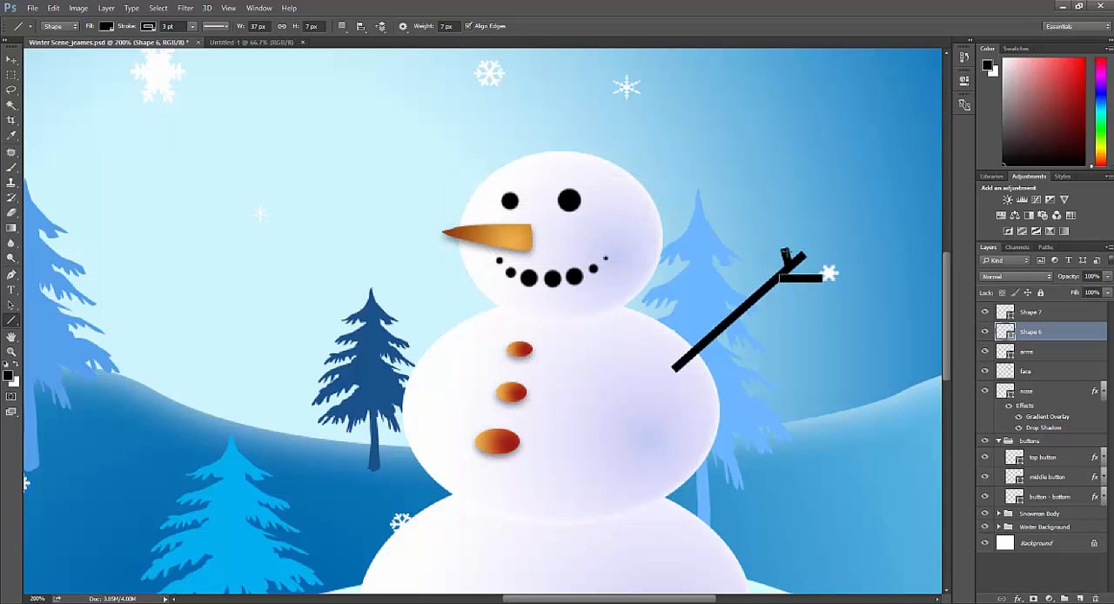
Step: Draw the second arm as a diagonal line on the snowman's left-hand side with two short twig fingers at its end
scroll(850, 258, down, 1)
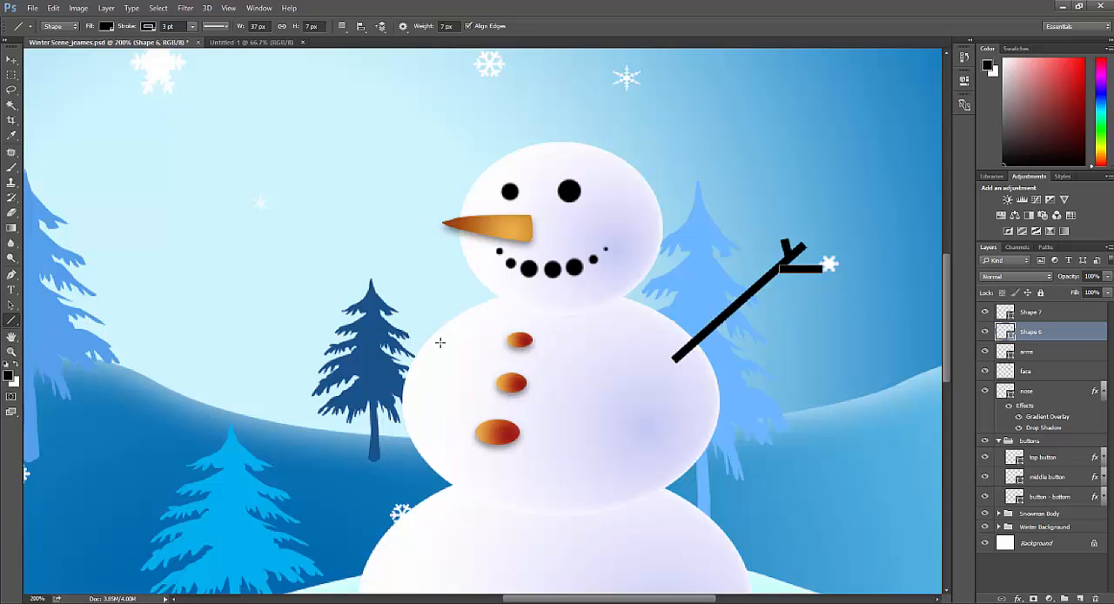
mouse_move(436, 352)
mouse_down()
mouse_move(367, 242)
mouse_move(392, 245)
mouse_move(359, 259)
mouse_up()
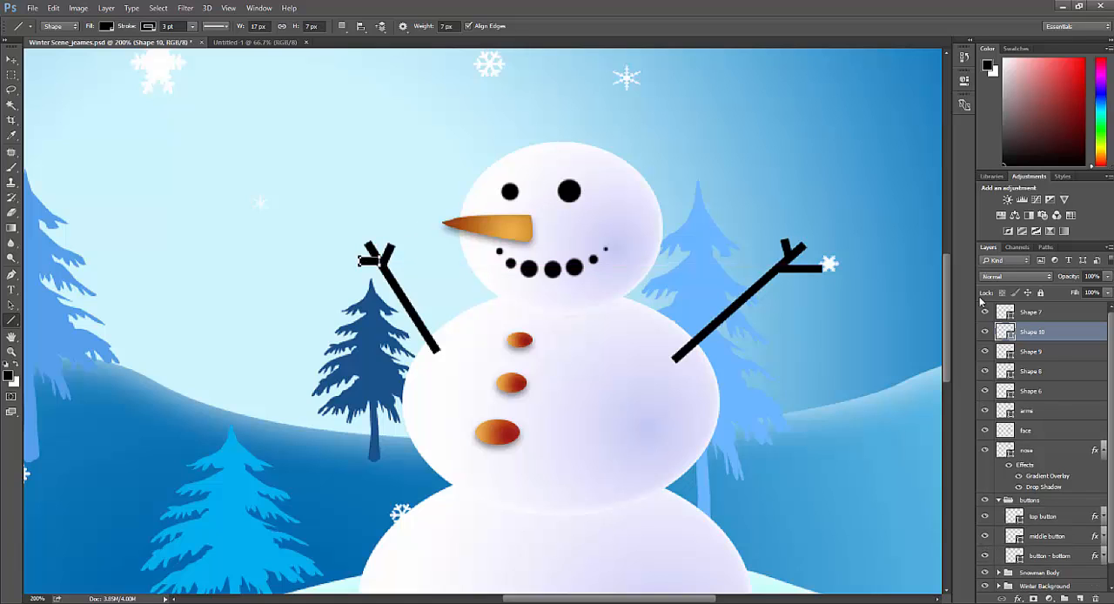
Step: Merge all arm and finger shape layers, from "Shape 7" down to "arms", into one shape layer and check it by toggling its visibility
click(1040, 314)
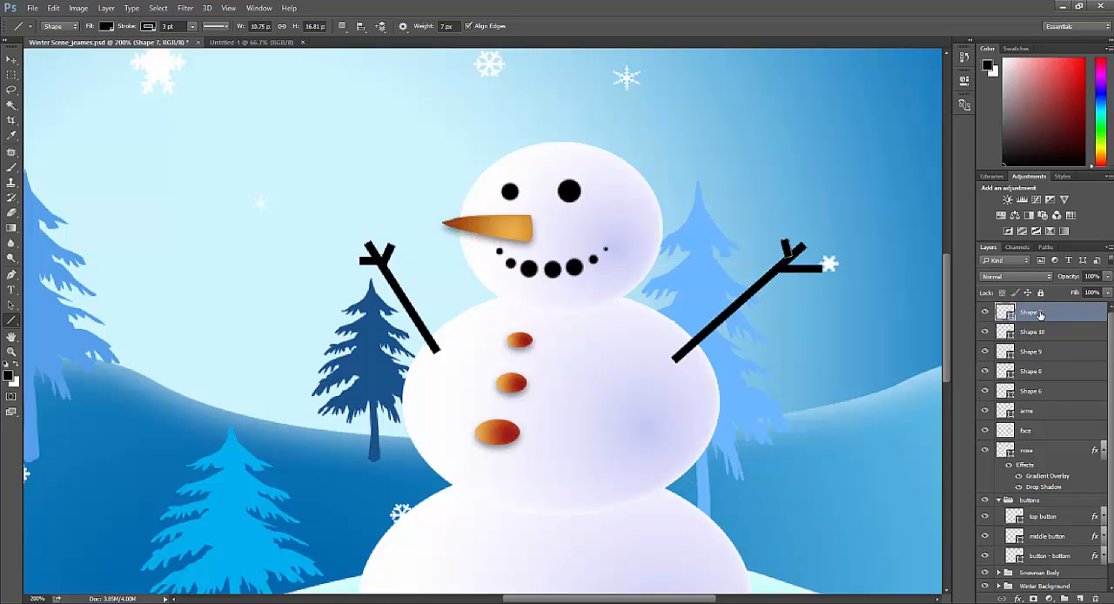
shift+click(1053, 419)
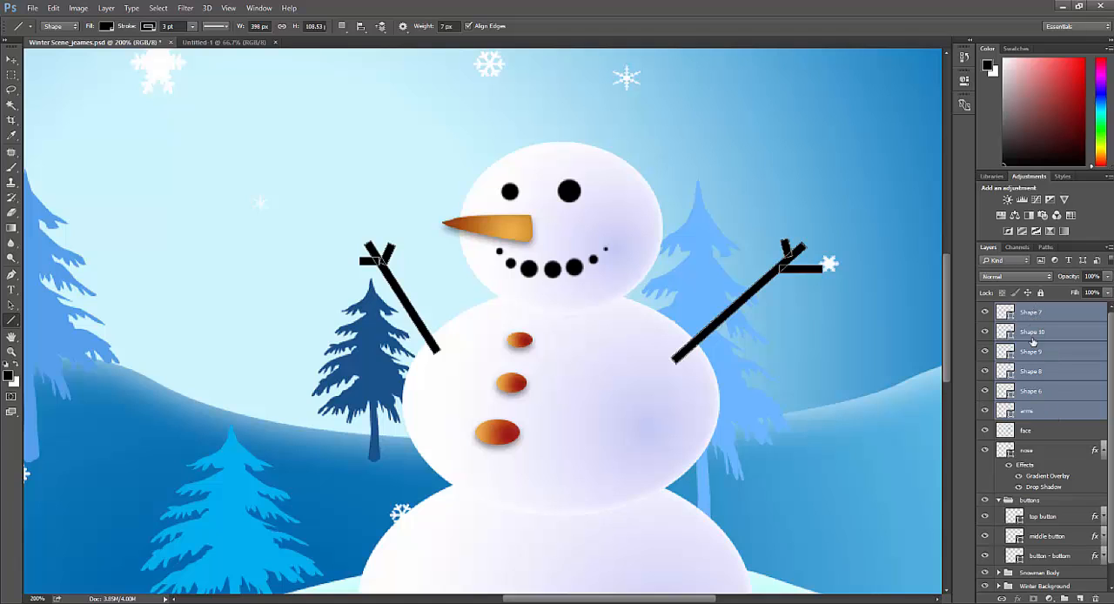
right_click(1045, 413)
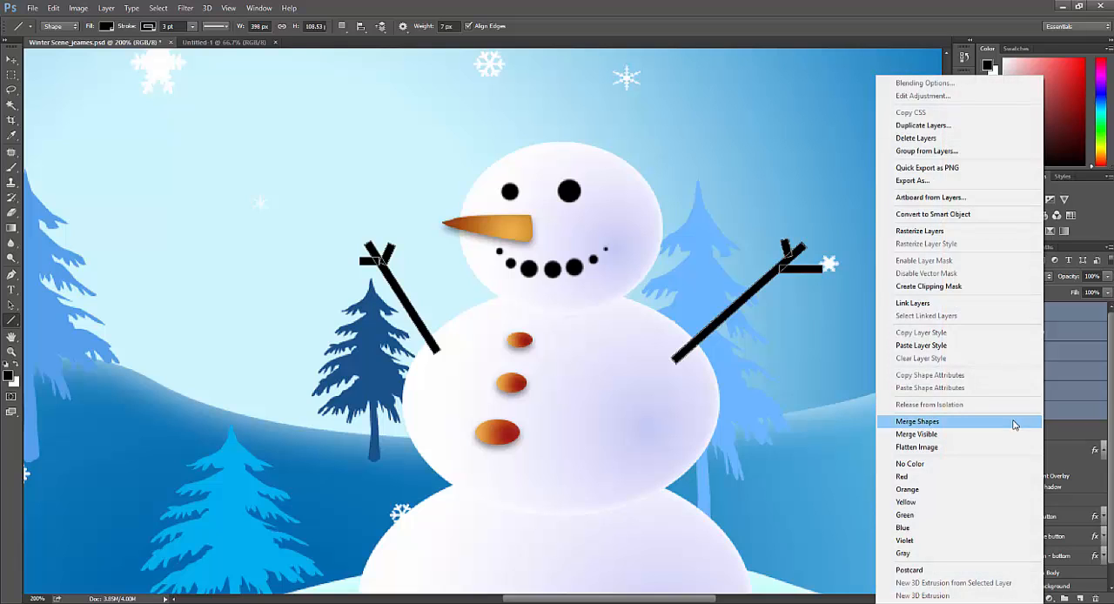
click(1014, 424)
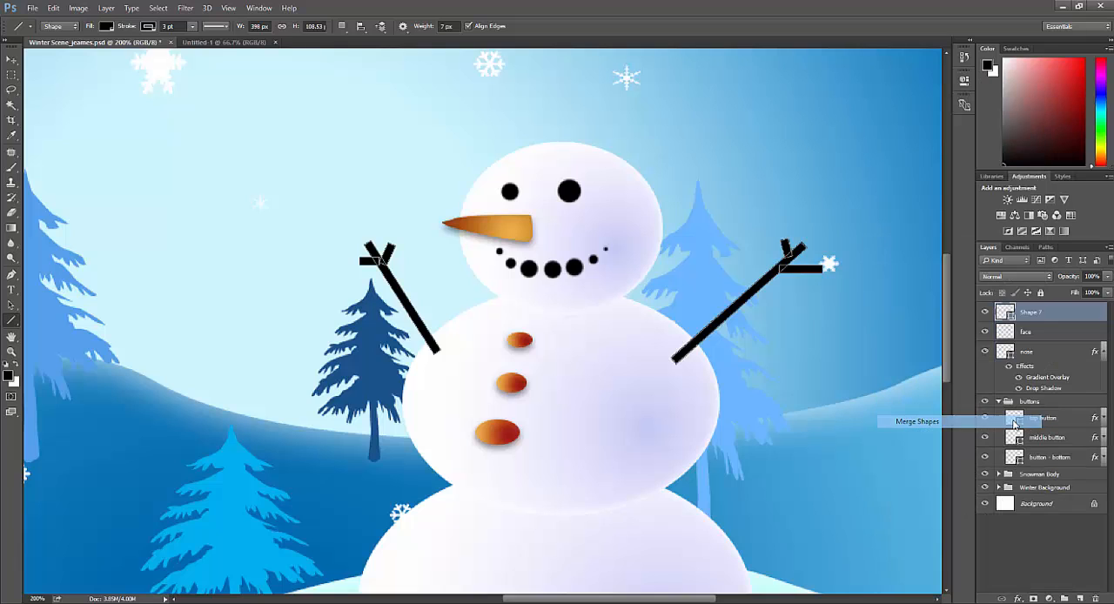
click(985, 312)
click(985, 313)
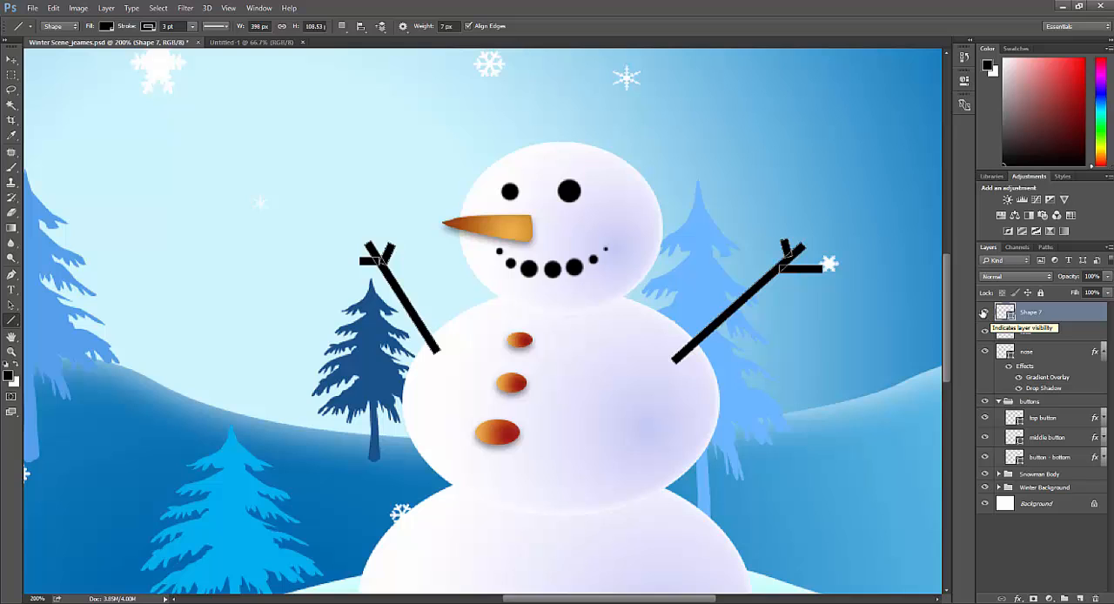
scroll(786, 281, down, 3)
scroll(789, 281, up, 2)
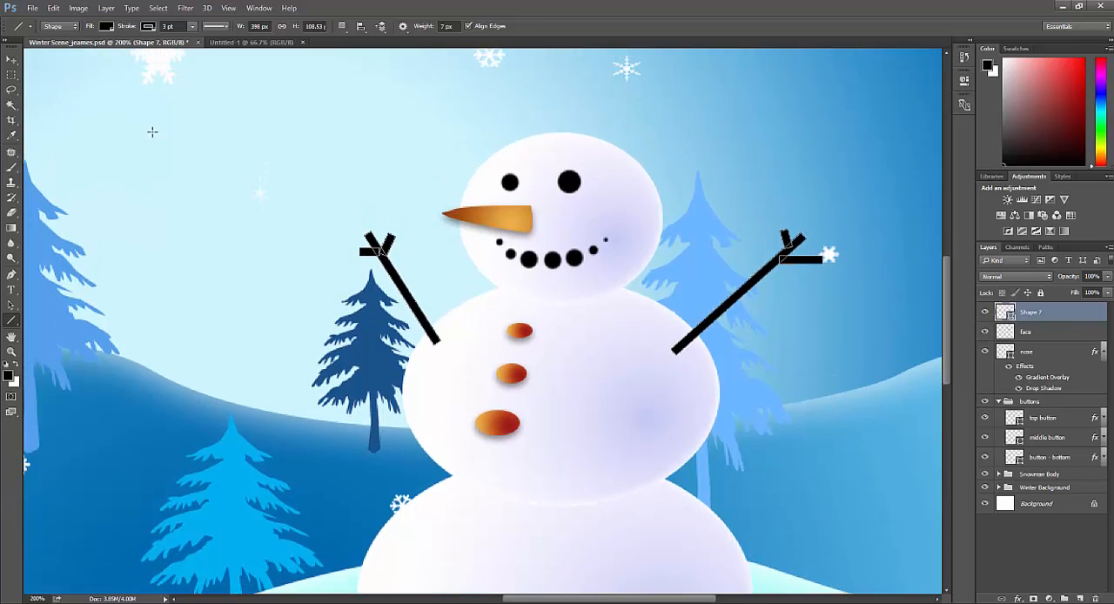
scroll(441, 237, down, 1)
scroll(441, 238, up, 4)
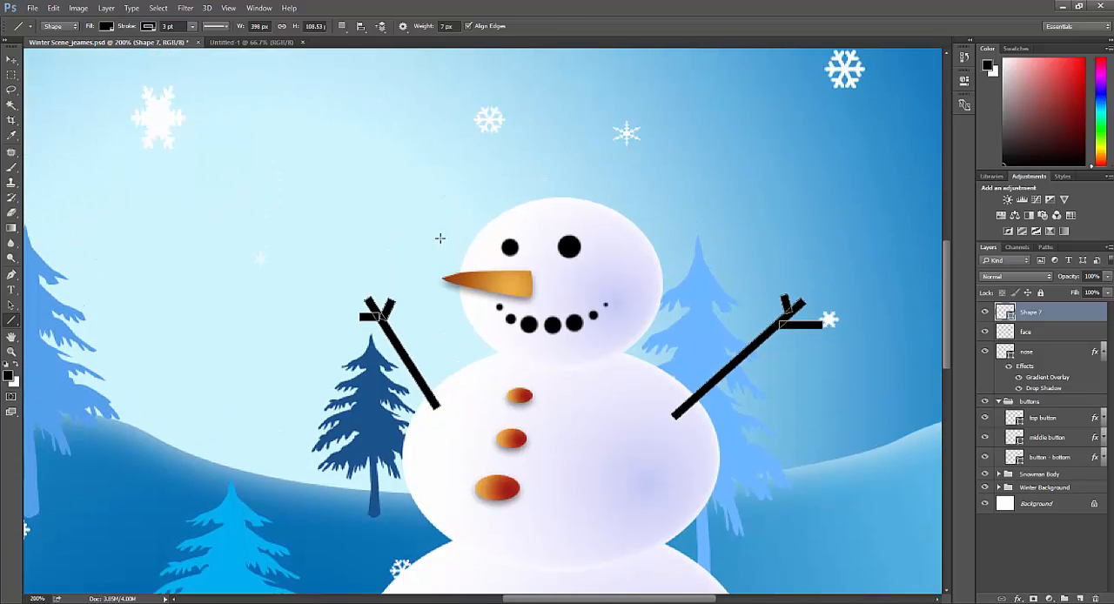
scroll(510, 346, down, 3)
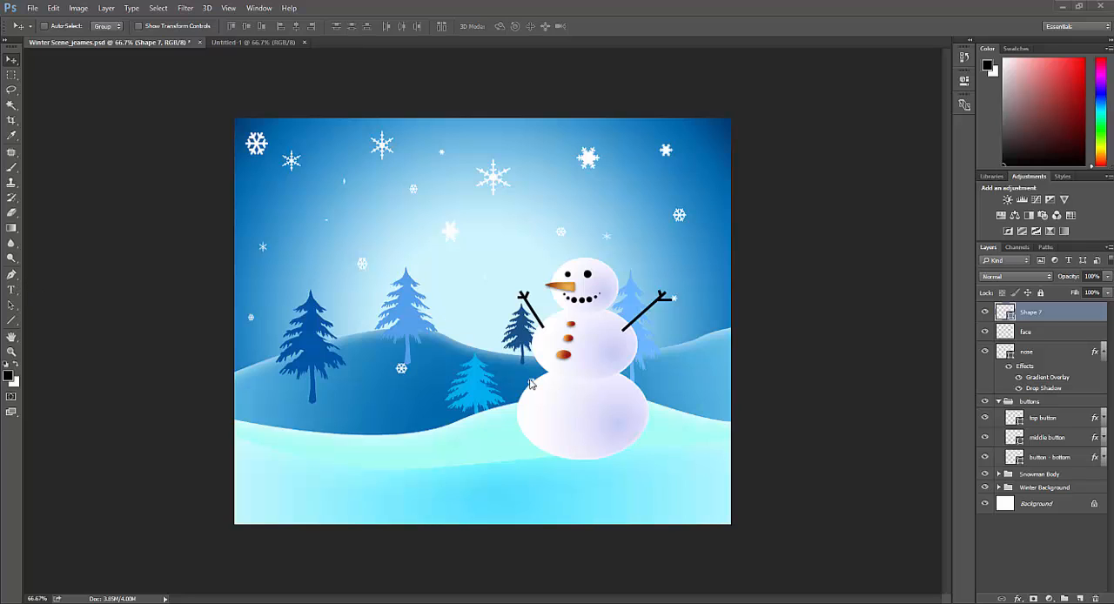
click(12, 294)
key(ctrl)
drag(363, 179, 528, 202)
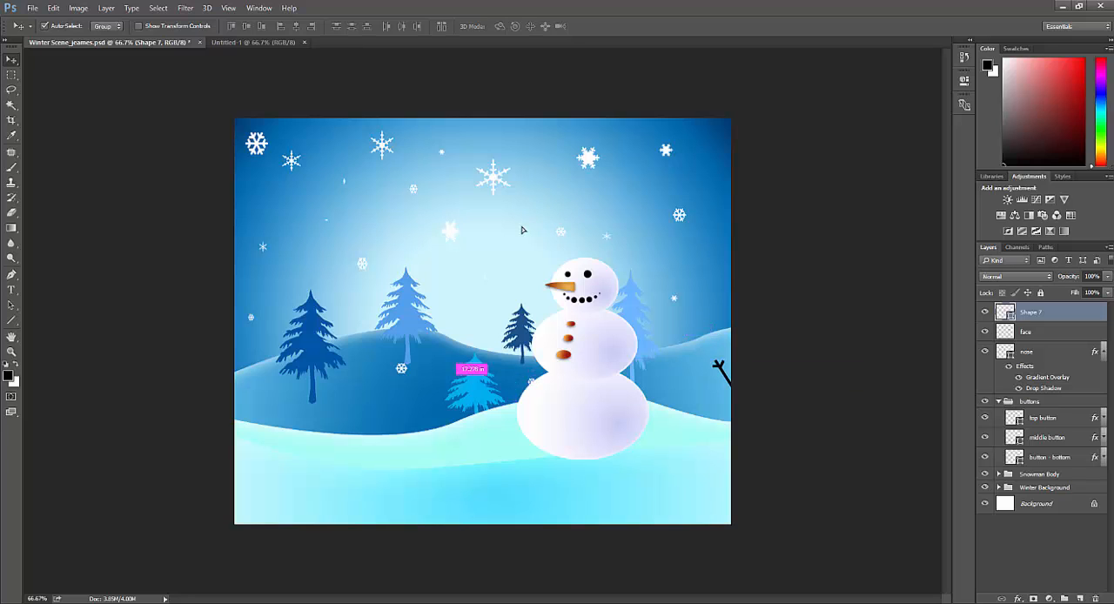
key(ctrl+z)
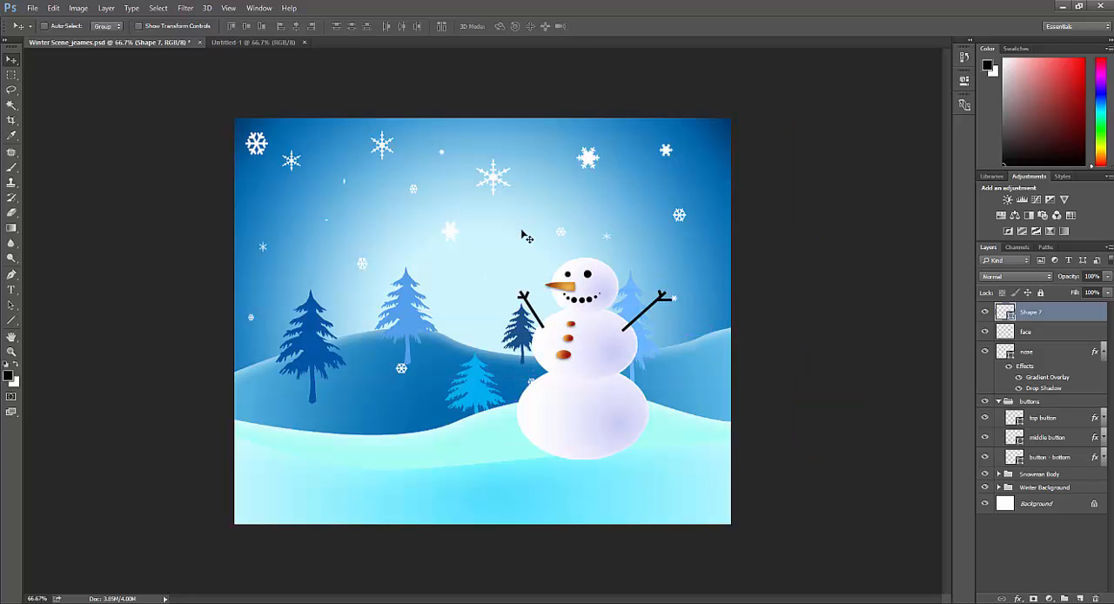
Step: Create a wide paragraph text box across the upper sky and set its font to Birch Std Regular
click(12, 289)
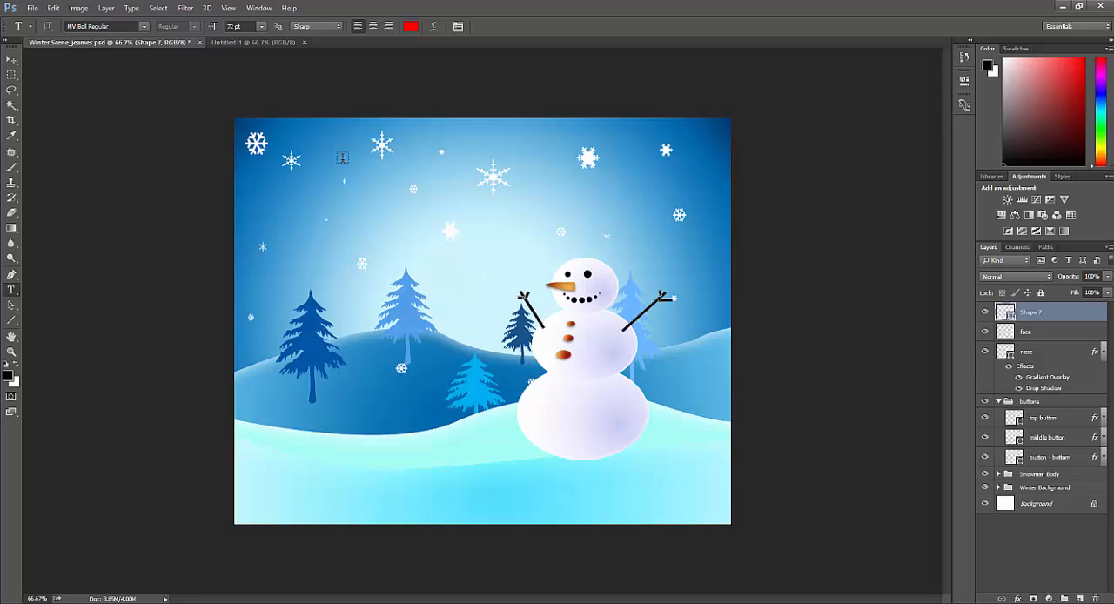
drag(324, 148, 618, 229)
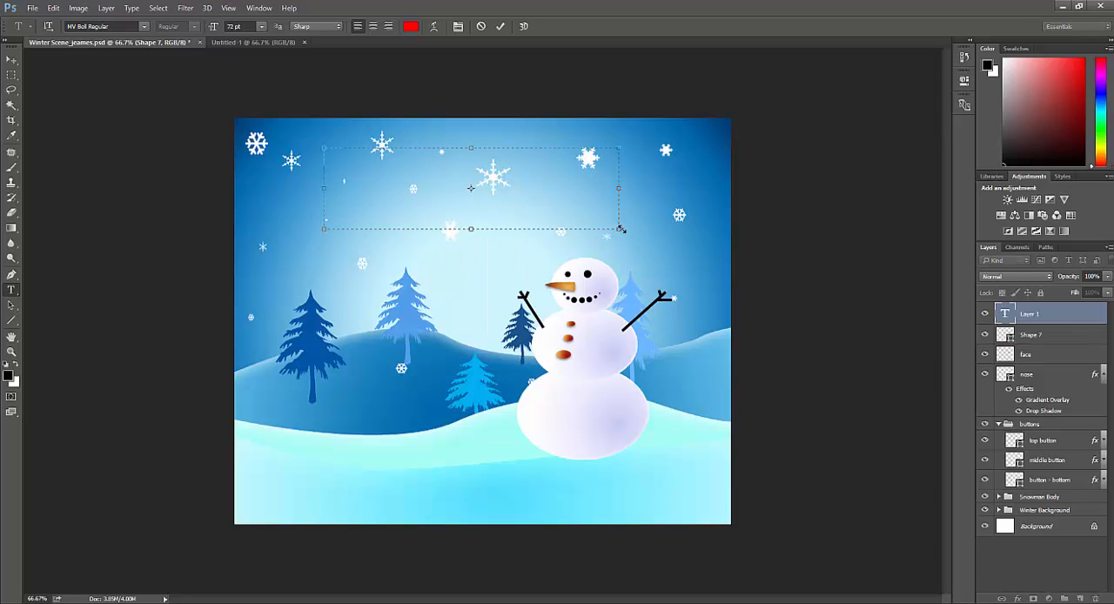
click(145, 26)
scroll(144, 205, down, 1)
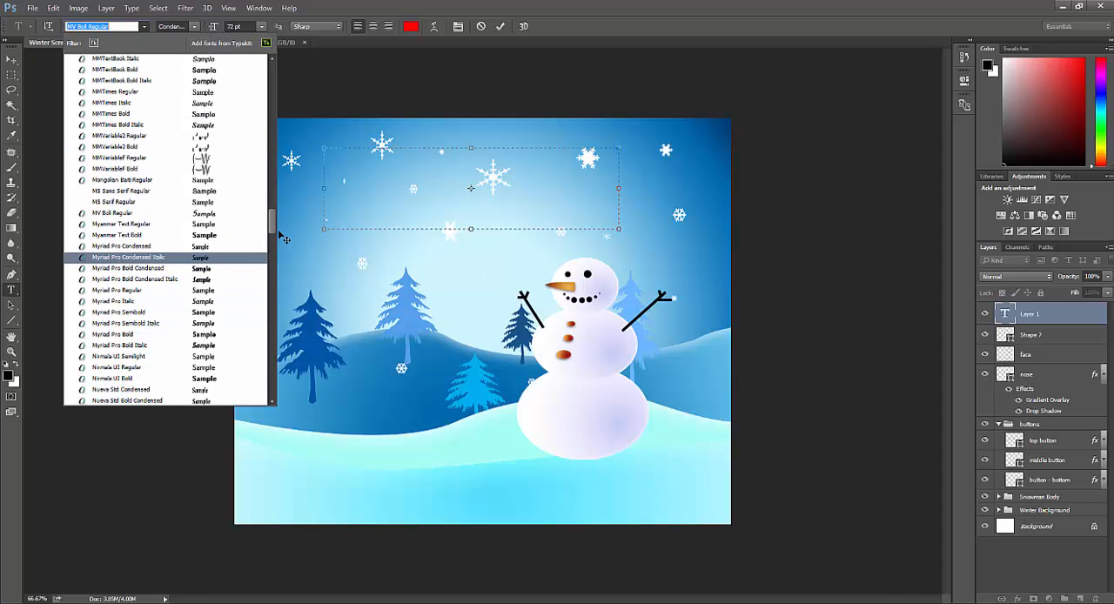
drag(272, 225, 267, 80)
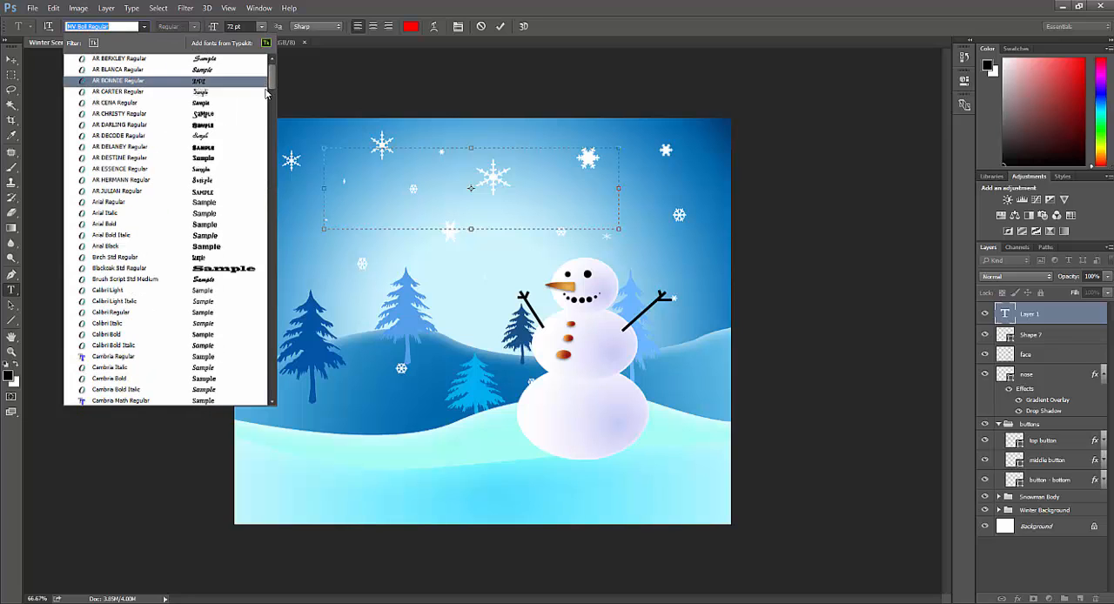
scroll(268, 93, down, 2)
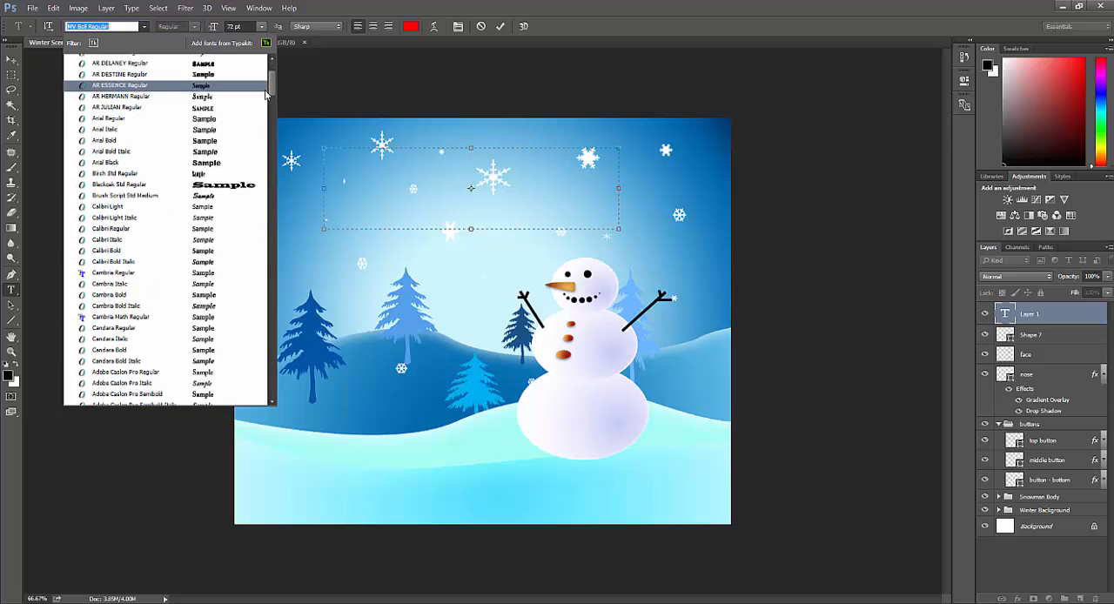
click(246, 173)
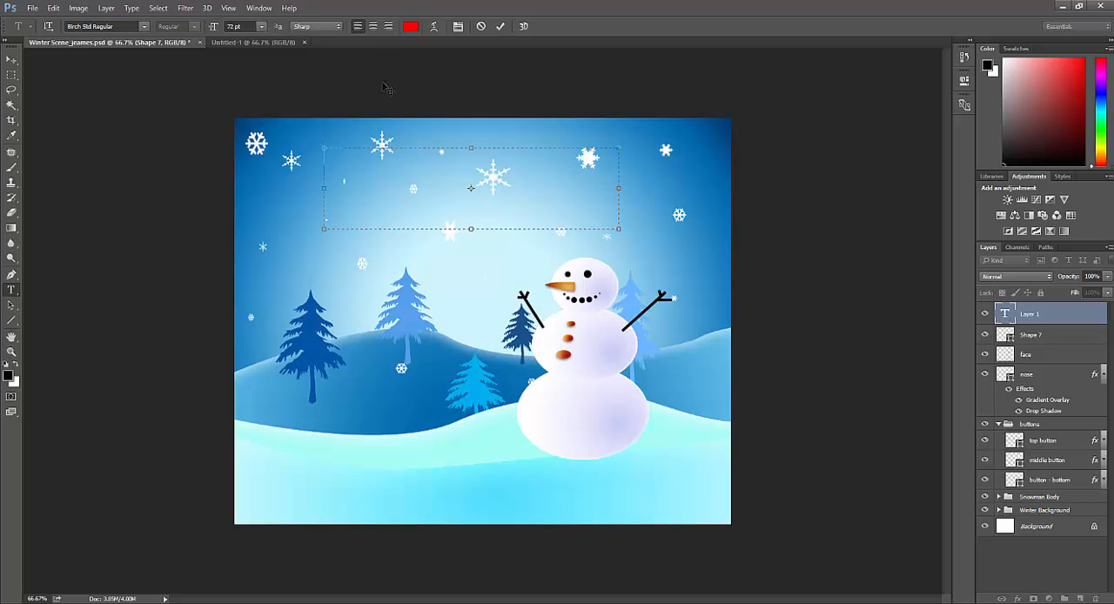
Step: Accept pure red (RGB 255, 0, 0) as the text colour and set the font size to 100 pt
click(410, 26)
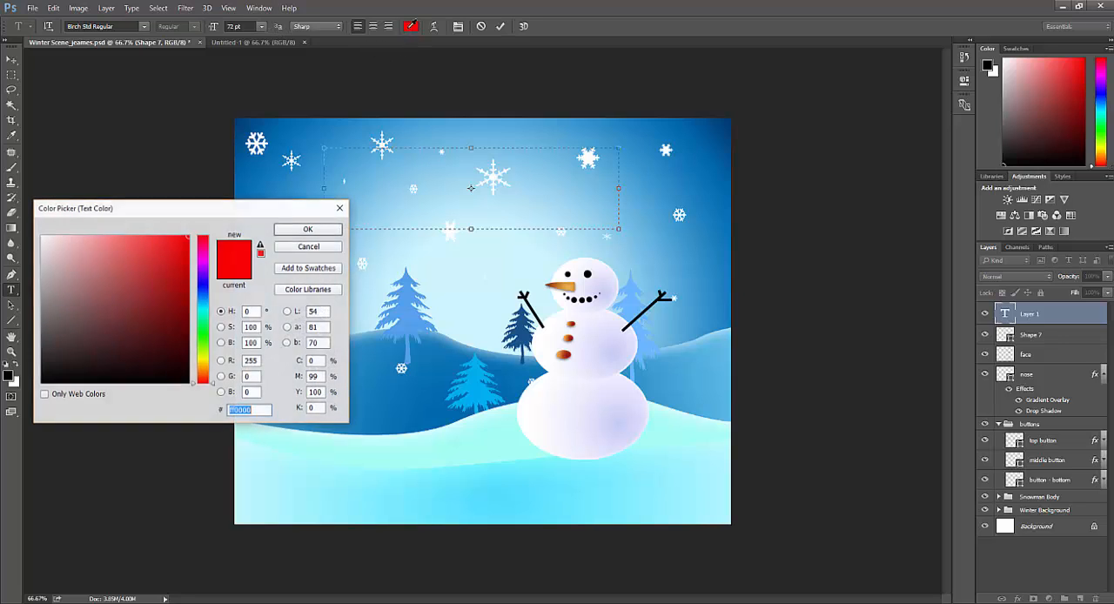
click(294, 231)
click(263, 27)
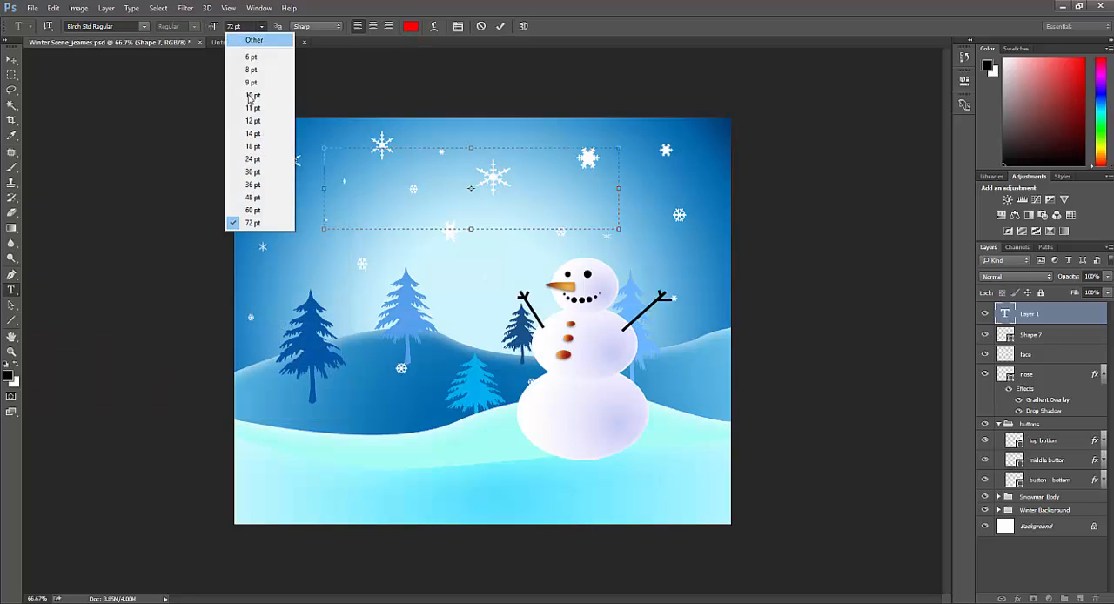
click(244, 38)
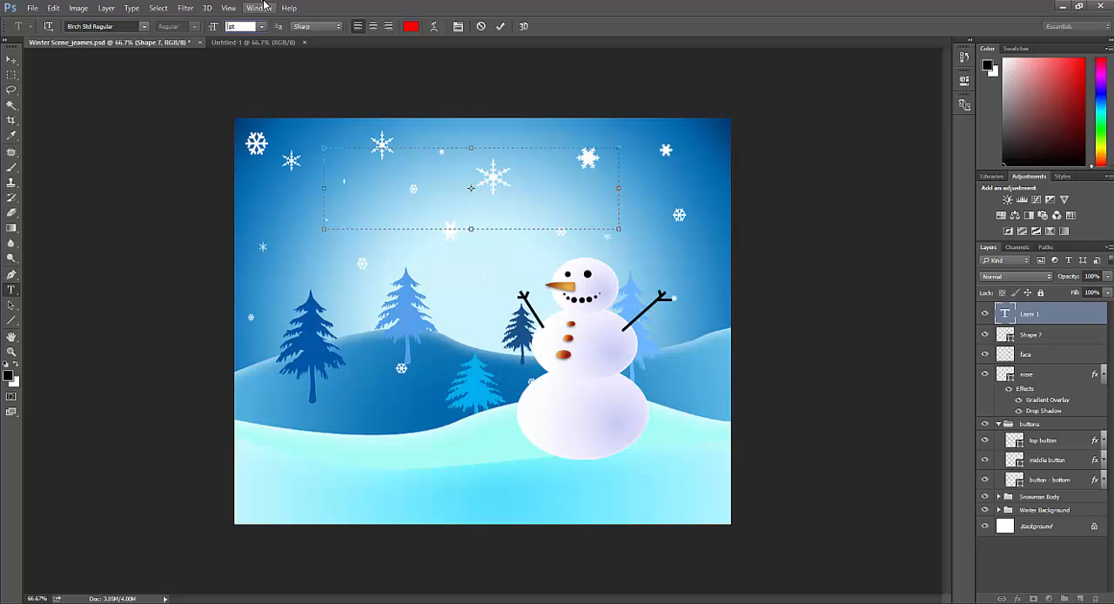
text(100)
key(Return)
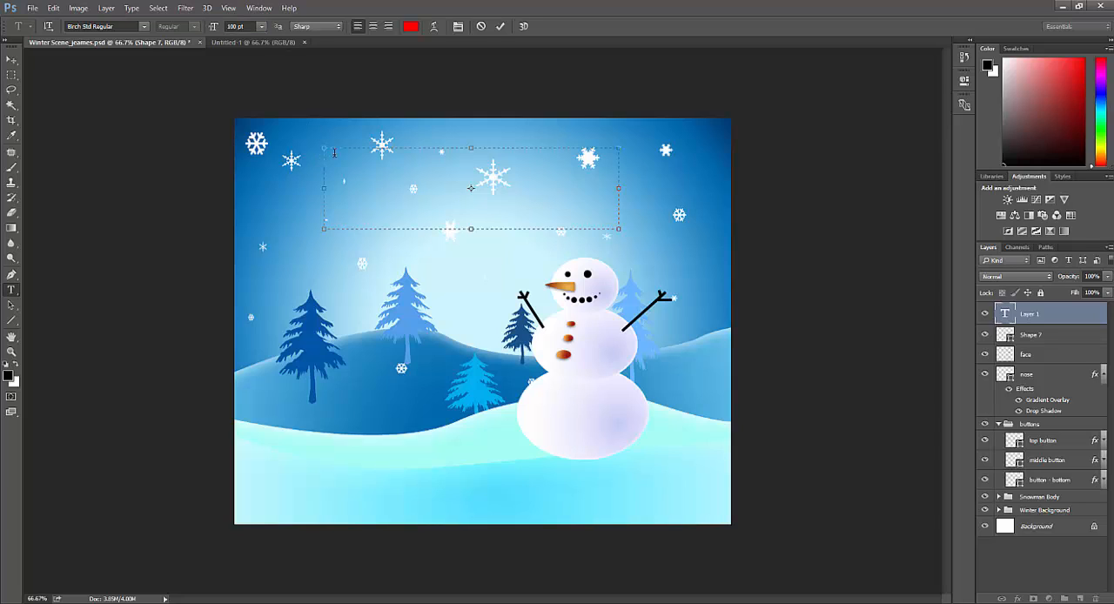
Step: Enter "Happy Holidays!" in the text box and move the text down into the open sky above the trees
text(Happy Holidays!)
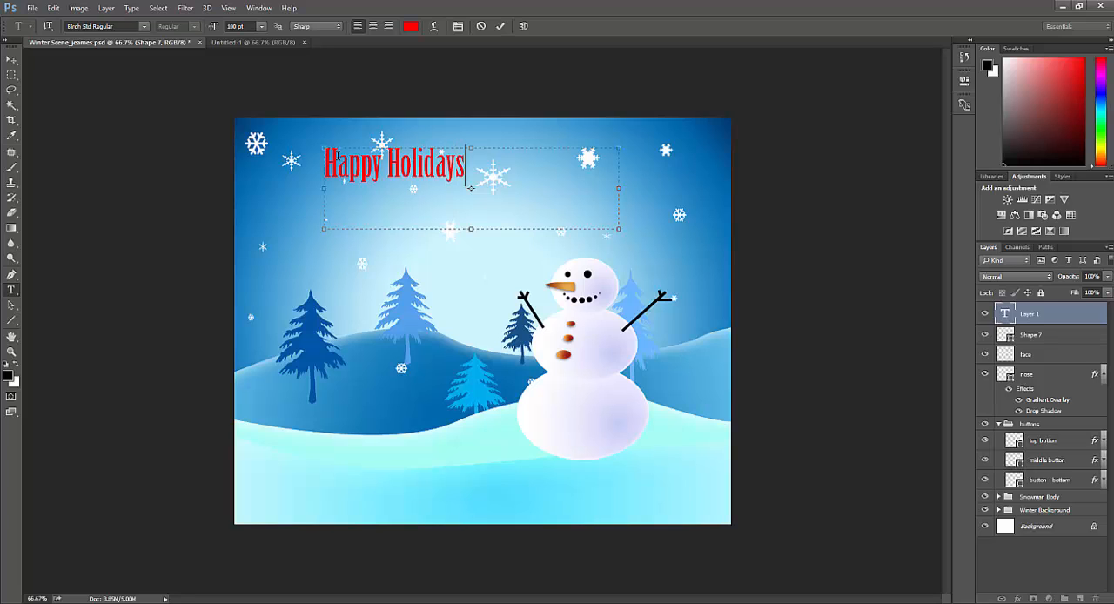
click(12, 63)
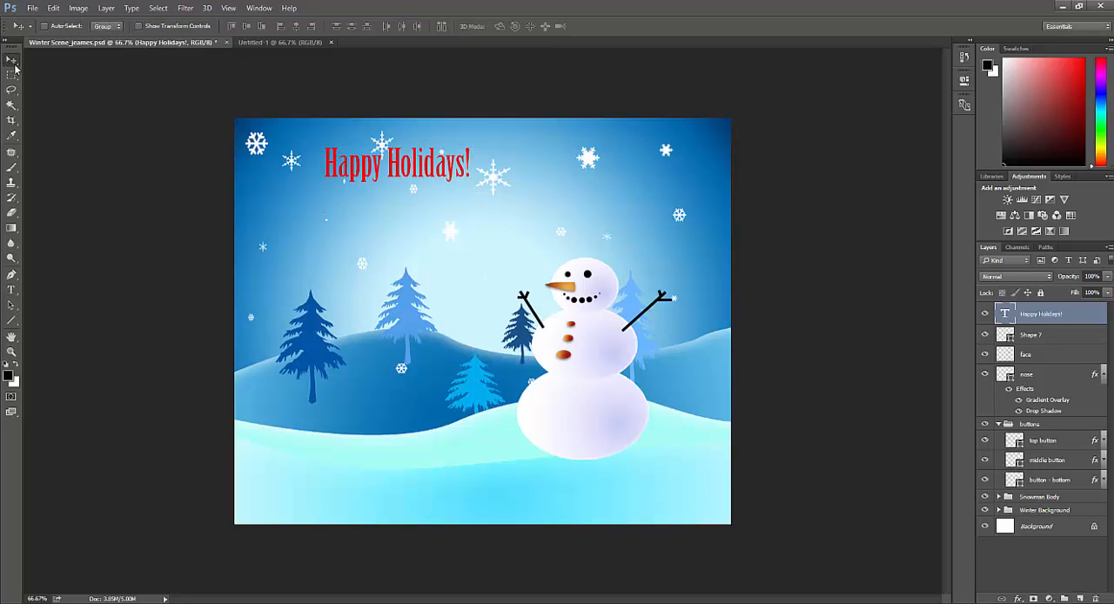
drag(383, 167, 499, 219)
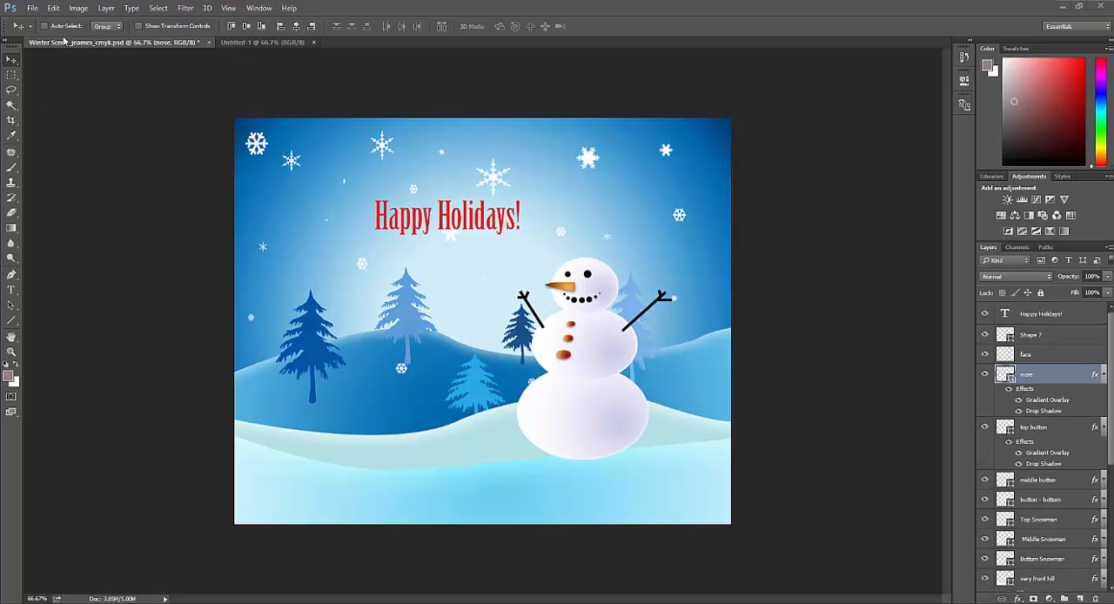
Step: Select the whole canvas and export the scene to the Desktop as a PNG with transparency at 100% scale
key(ctrl+a)
click(31, 7)
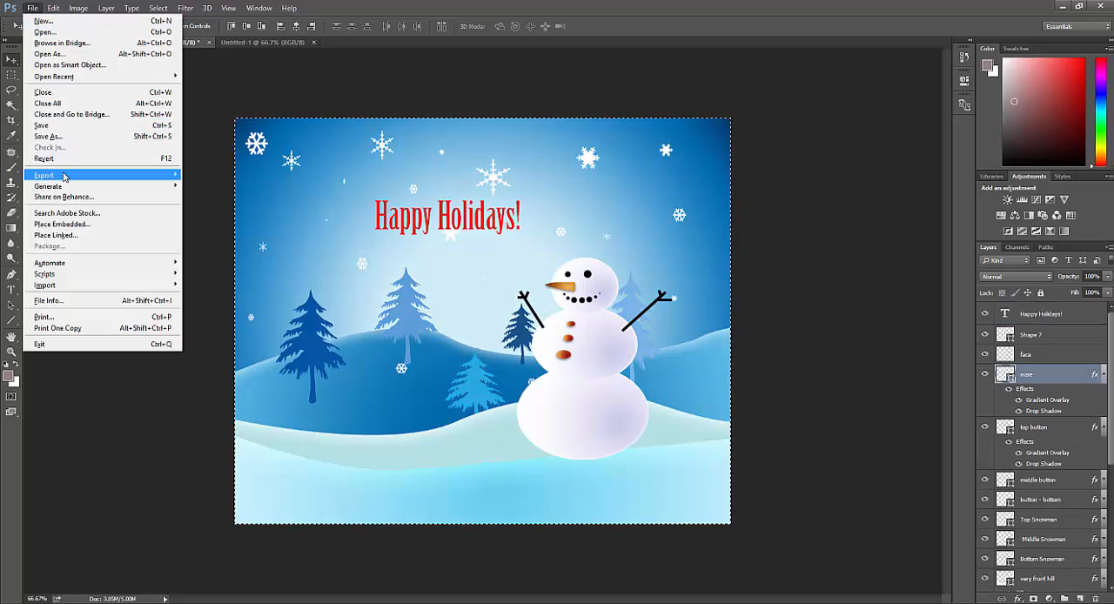
mouse_move(63, 177)
click(233, 188)
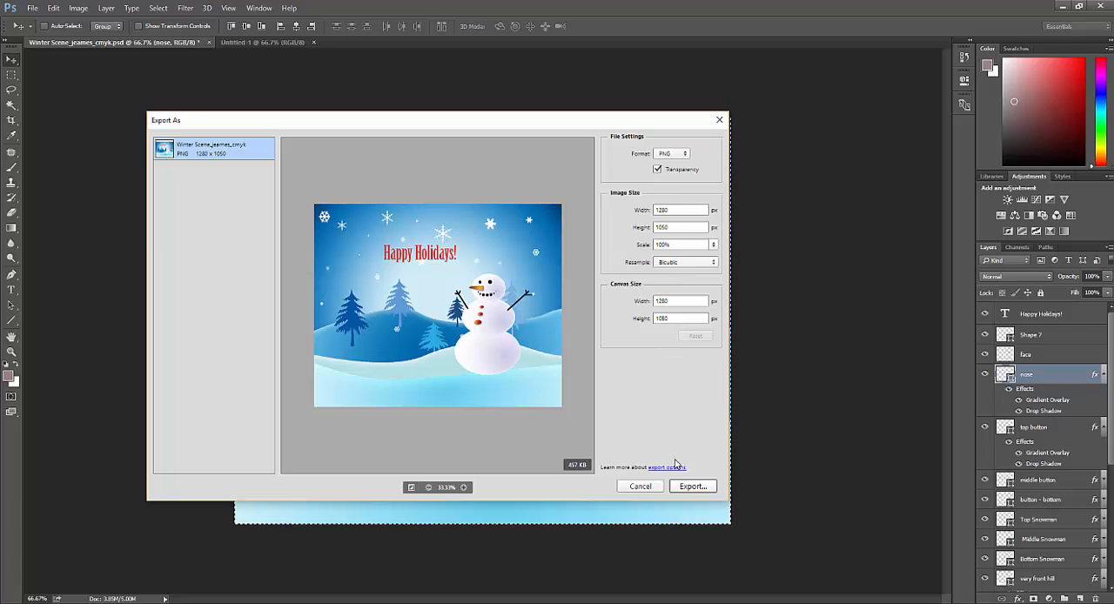
click(699, 489)
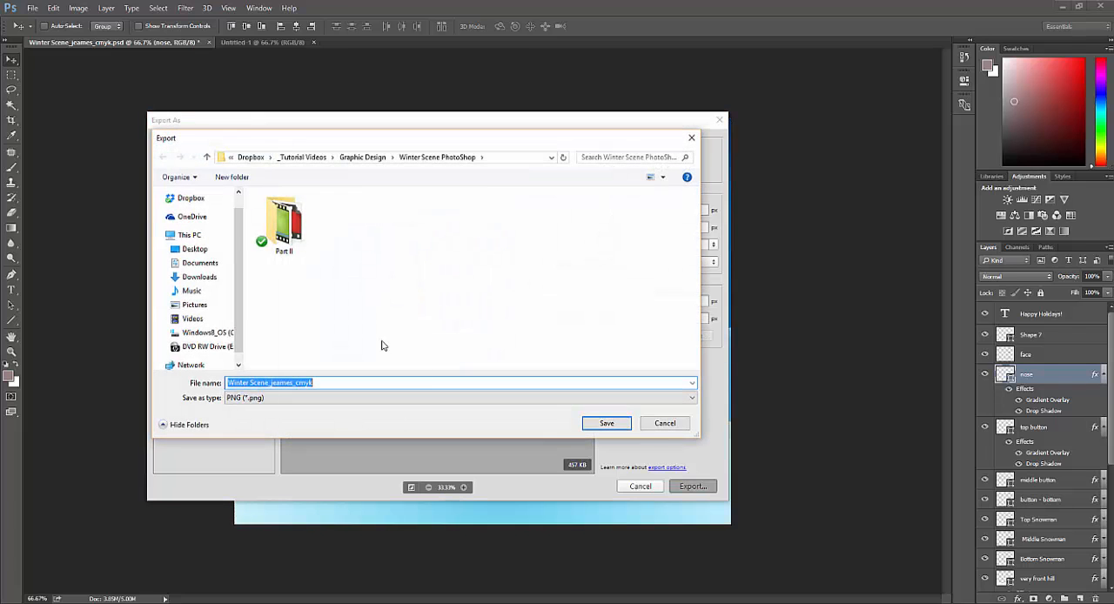
click(186, 251)
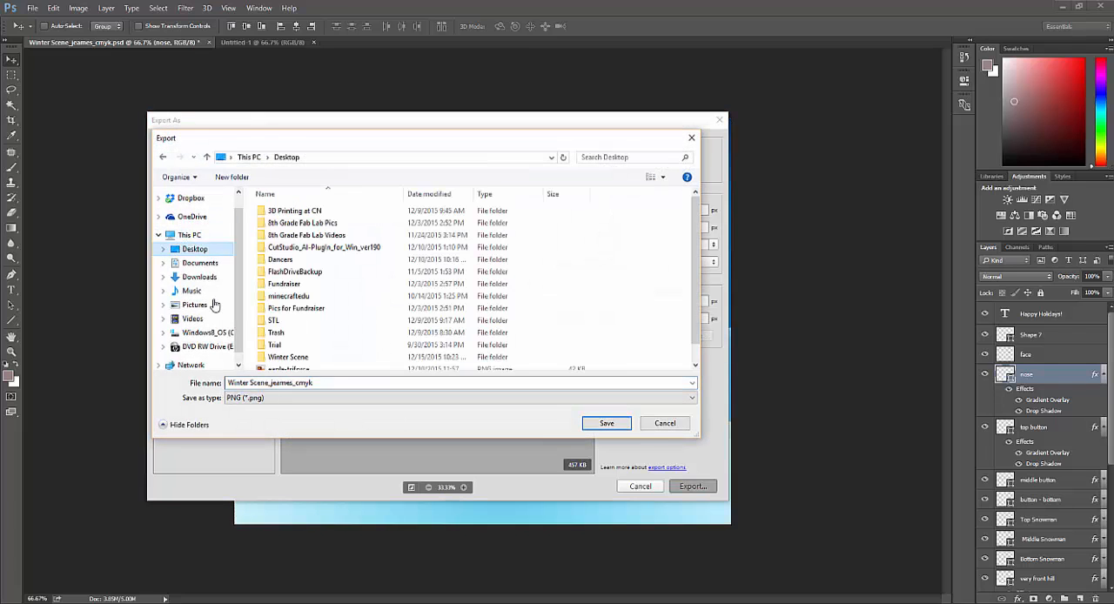
click(605, 425)
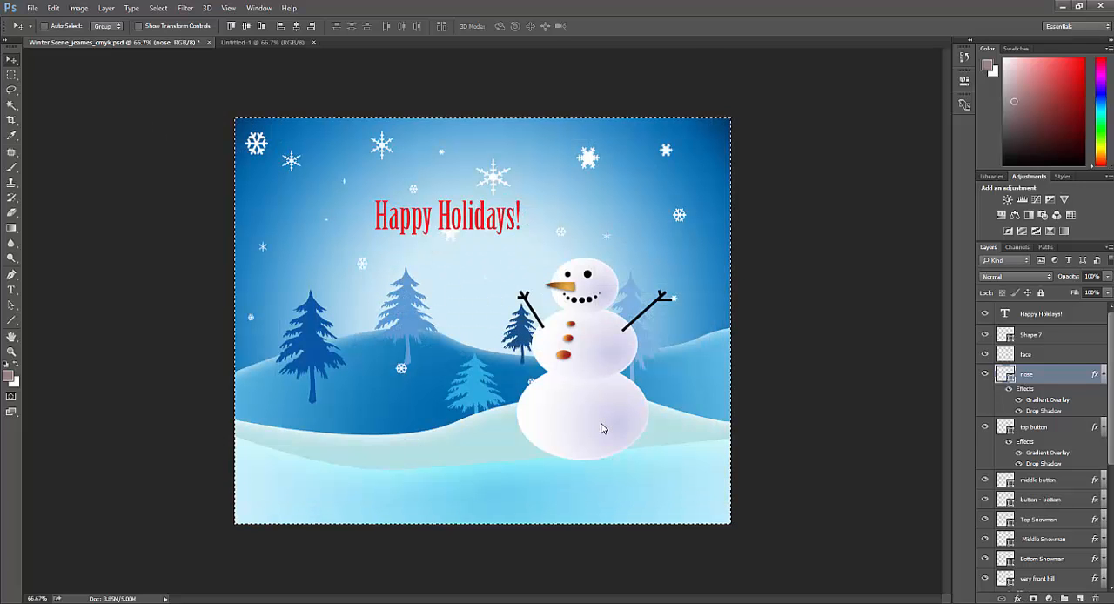